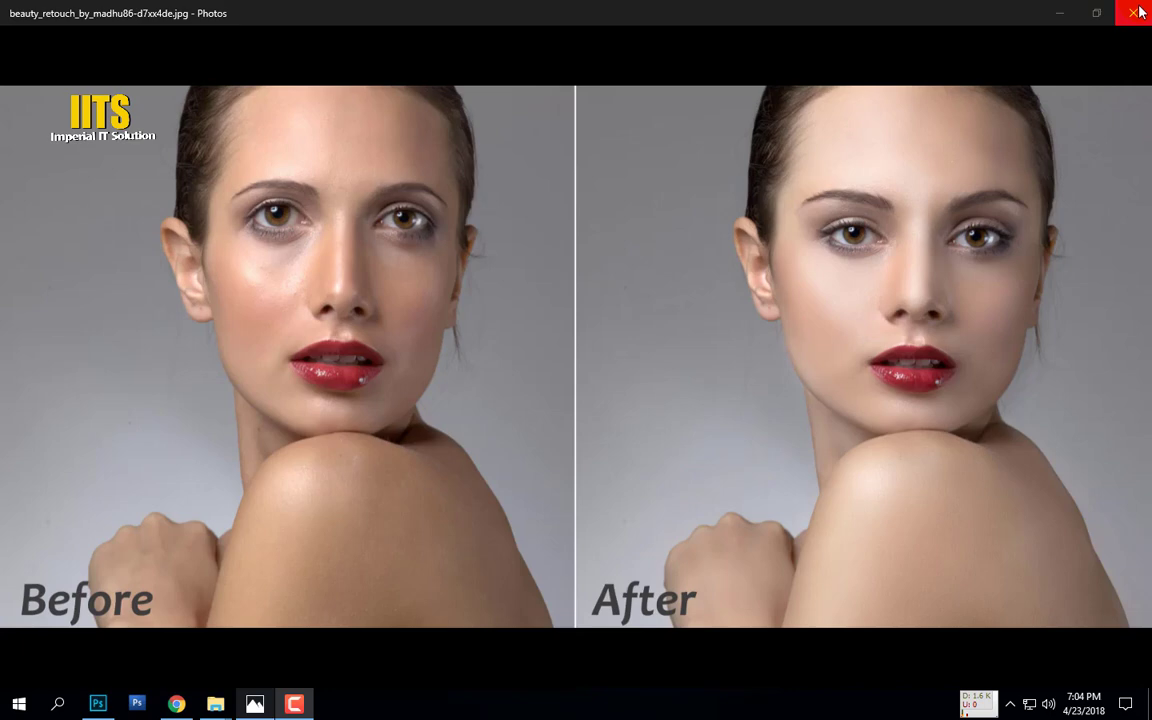
# Turn on taskbar auto-hide in desktop mode via Taskbar settings.
pyautogui.rightClick(873, 712)
pyautogui.click(876, 701)
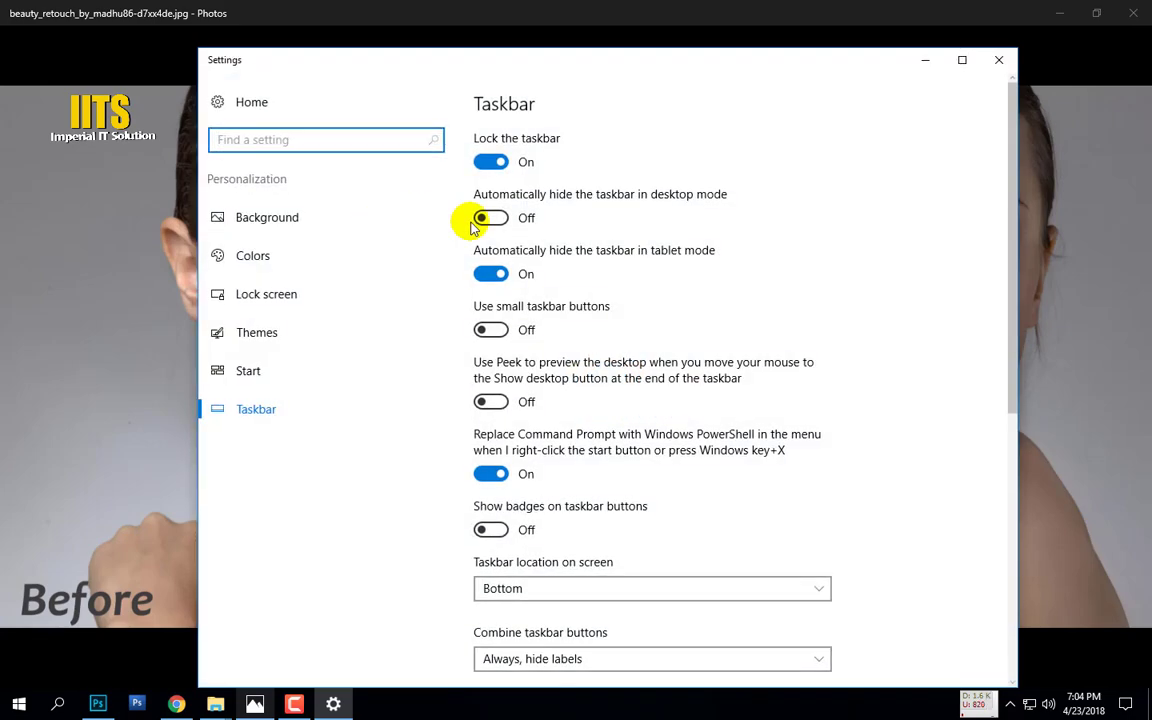
pyautogui.click(480, 218)
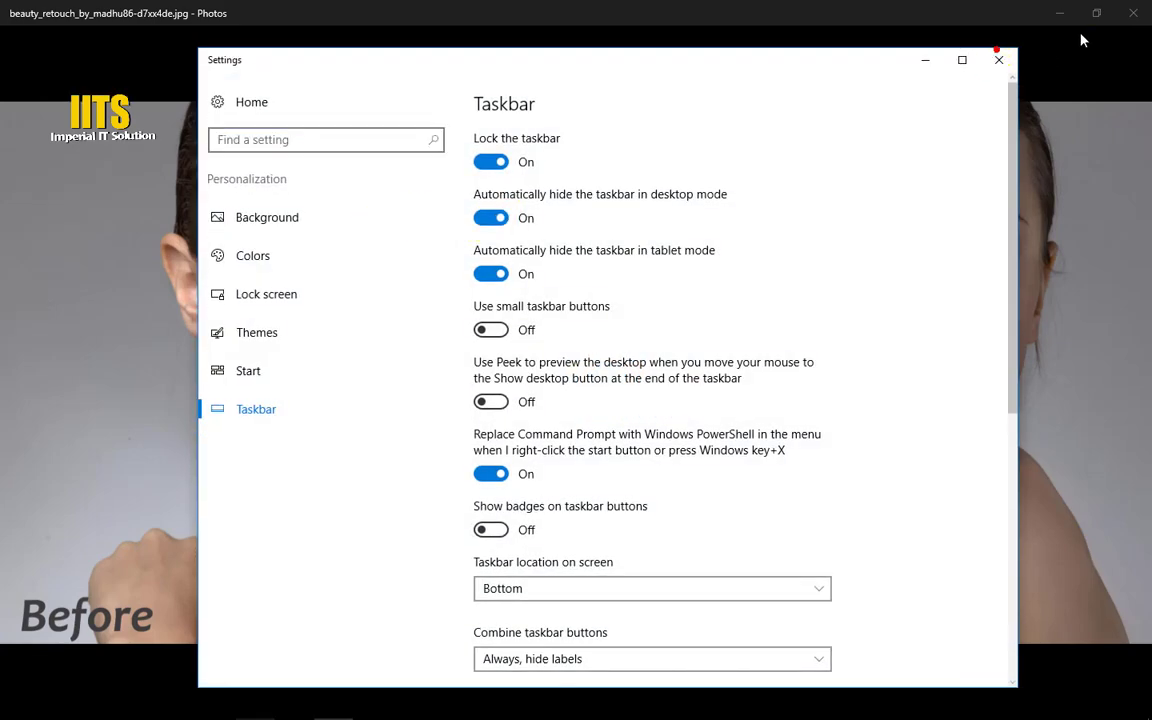
# Close Settings and the before/after Photos preview, and bring up Photoshop with the girl portrait.
pyautogui.click(999, 61)
pyautogui.click(1133, 13)
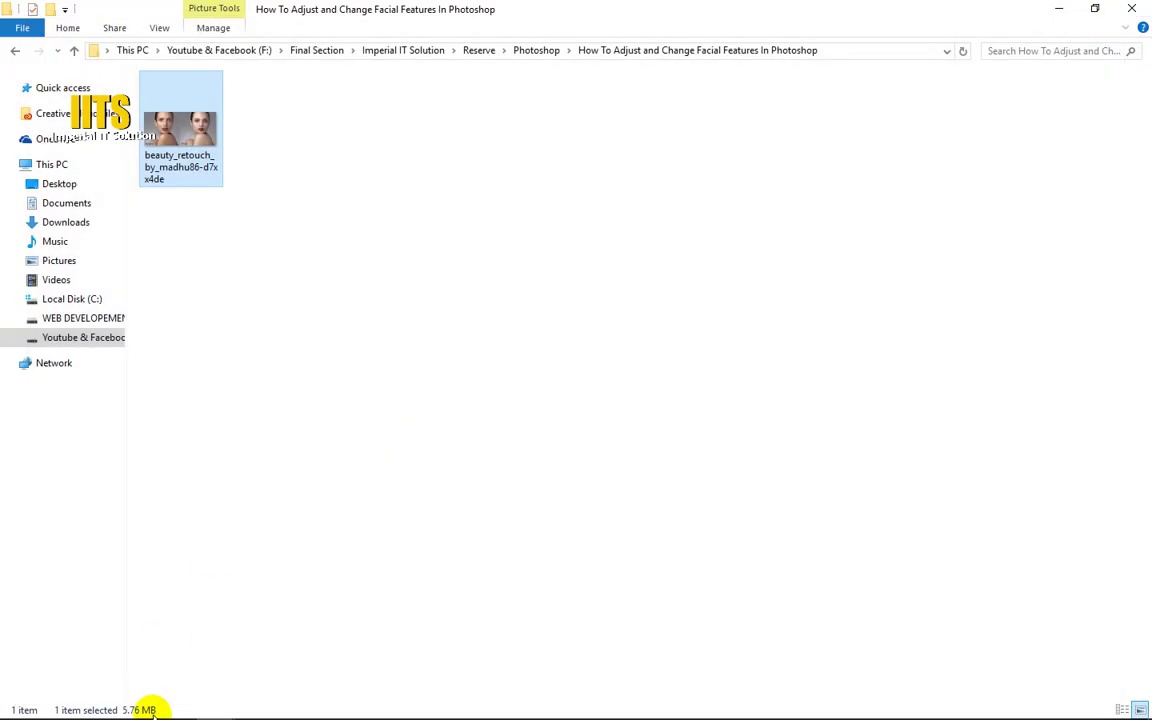
pyautogui.click(98, 704)
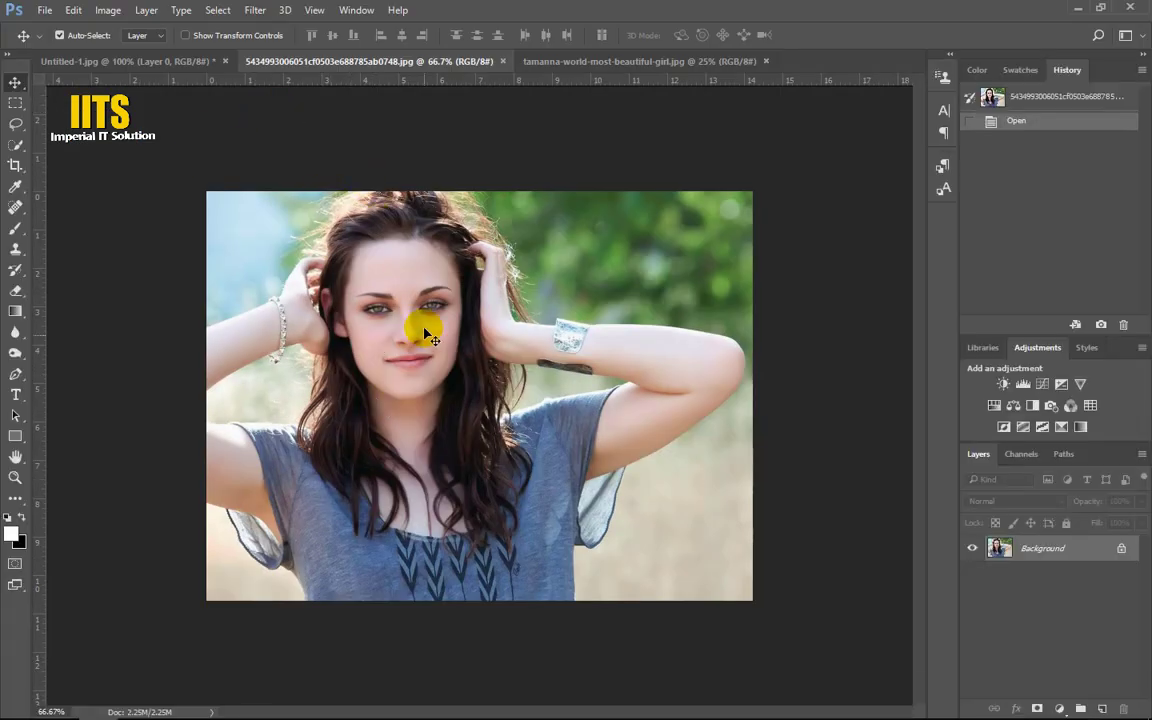
# View the girl portrait at 100% and open the Filter menu.
pyautogui.hotkey('ctrl', '1')
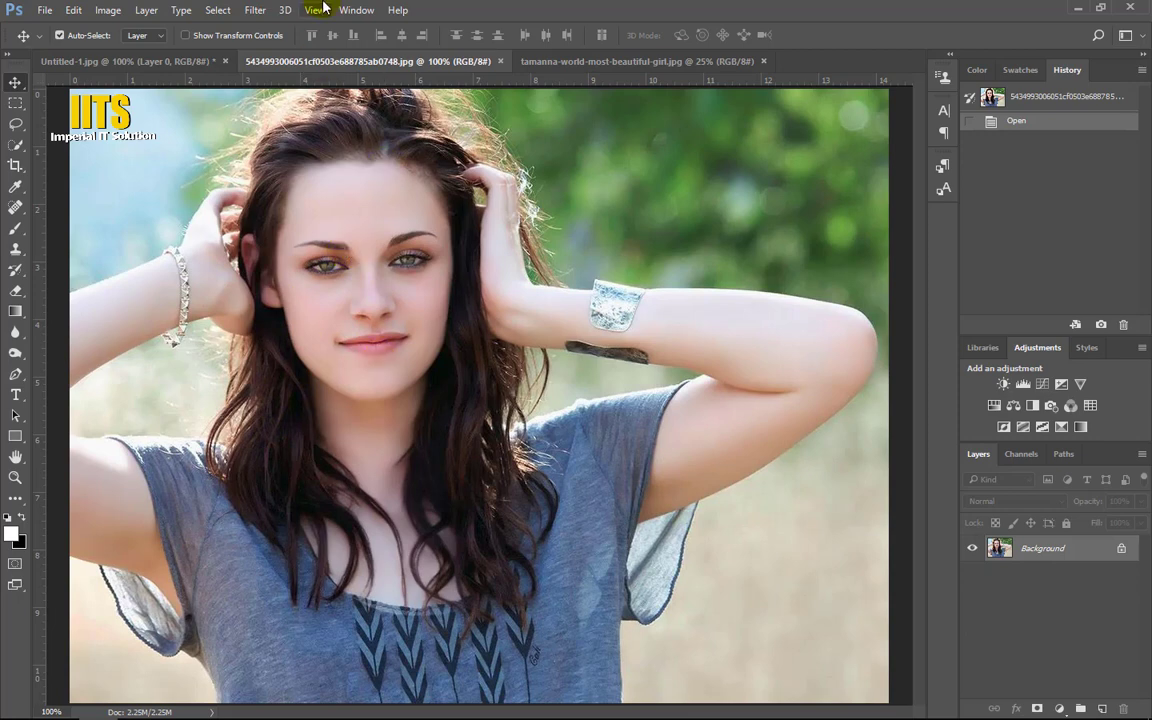
pyautogui.click(255, 11)
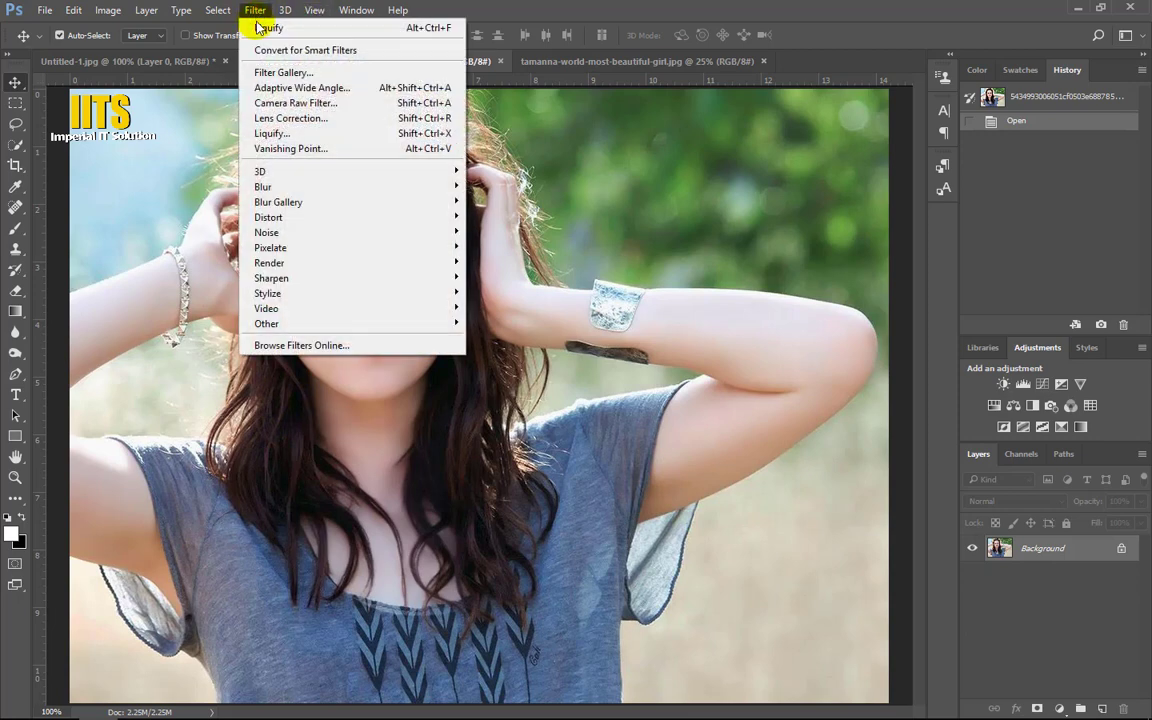
# Launch Liquify, pick the Face Tool, and drag the chin handle to Chin Height 100.
pyautogui.click(270, 133)
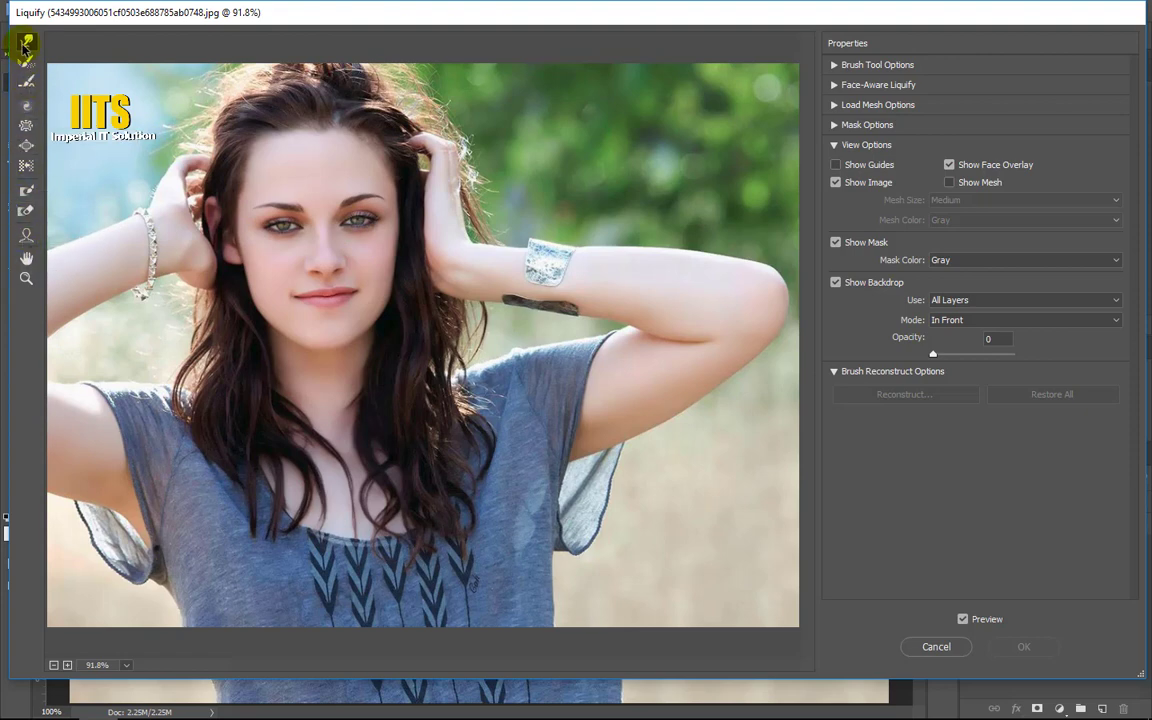
pyautogui.click(24, 238)
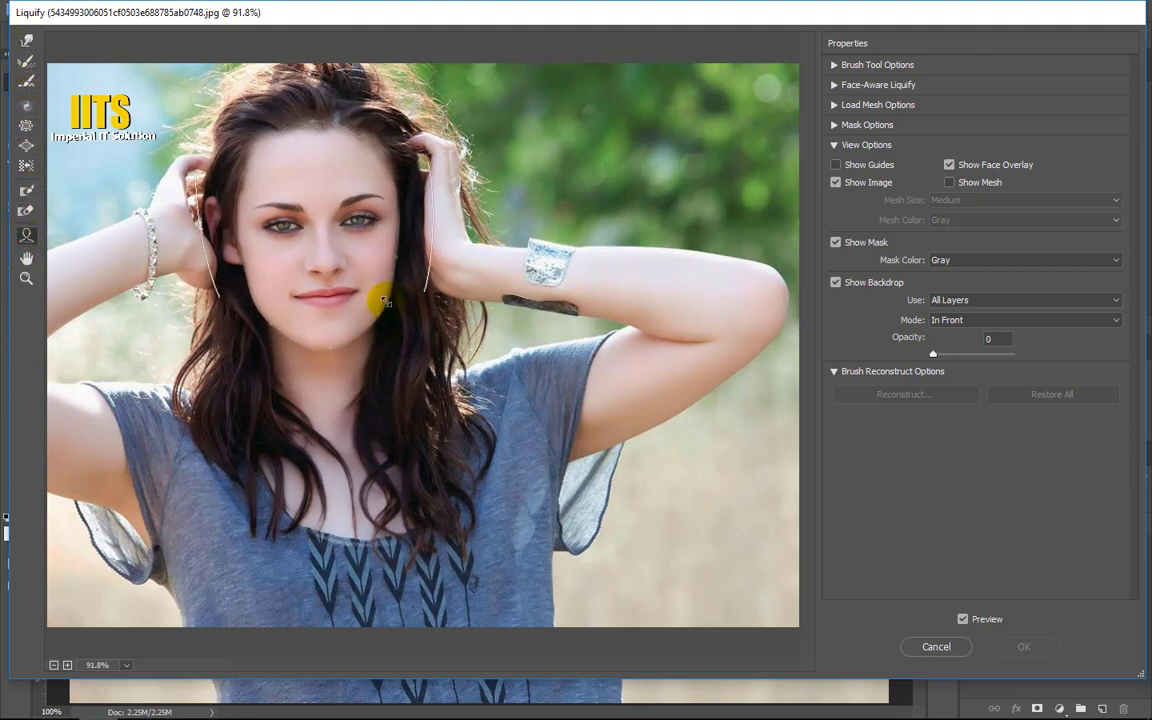
pyautogui.moveTo(318, 240)
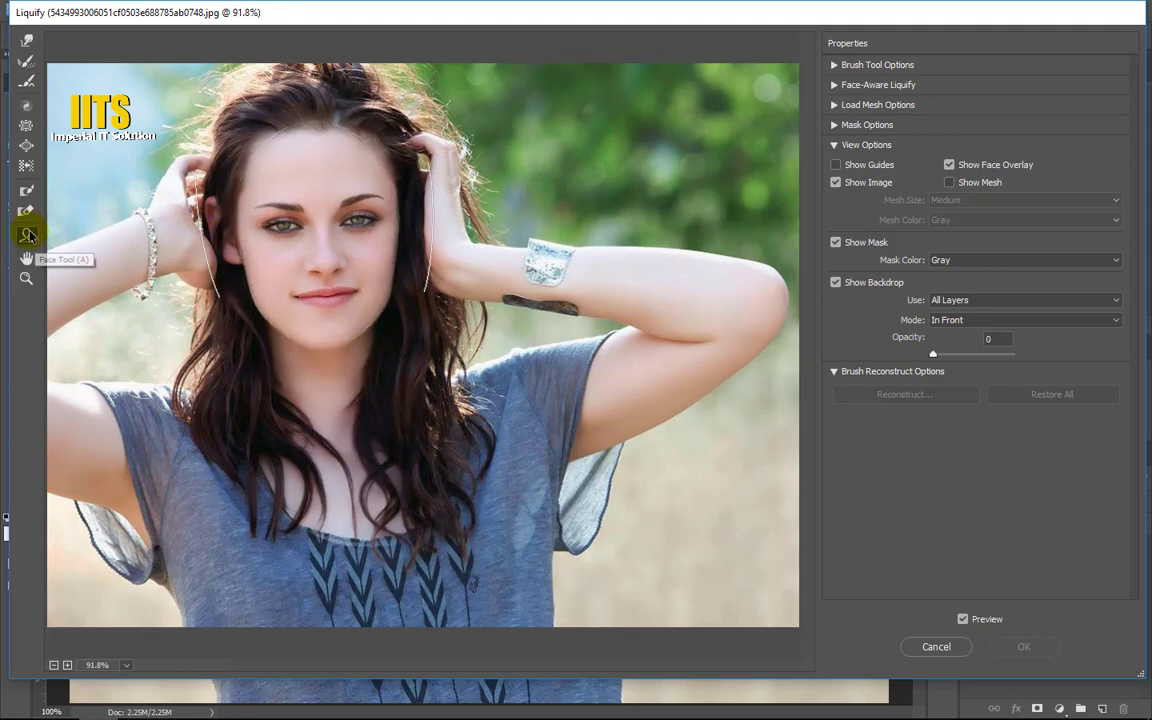
pyautogui.moveTo(330, 347)
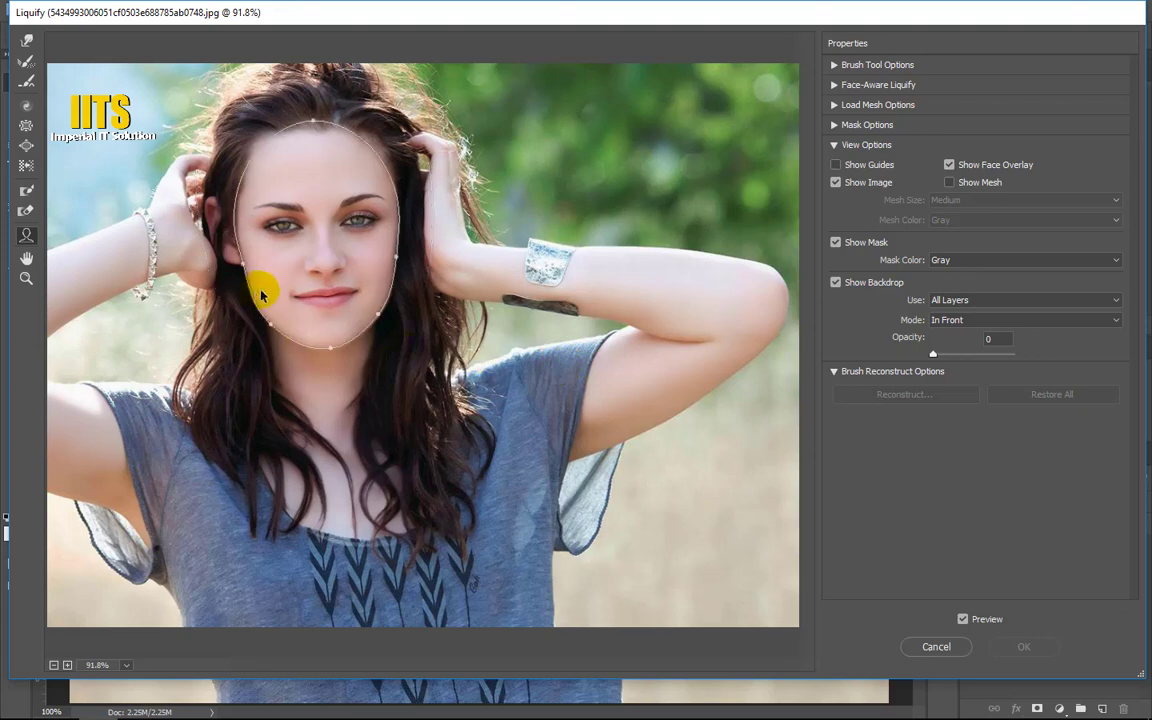
pyautogui.moveTo(332, 347); pyautogui.dragTo(329, 342)
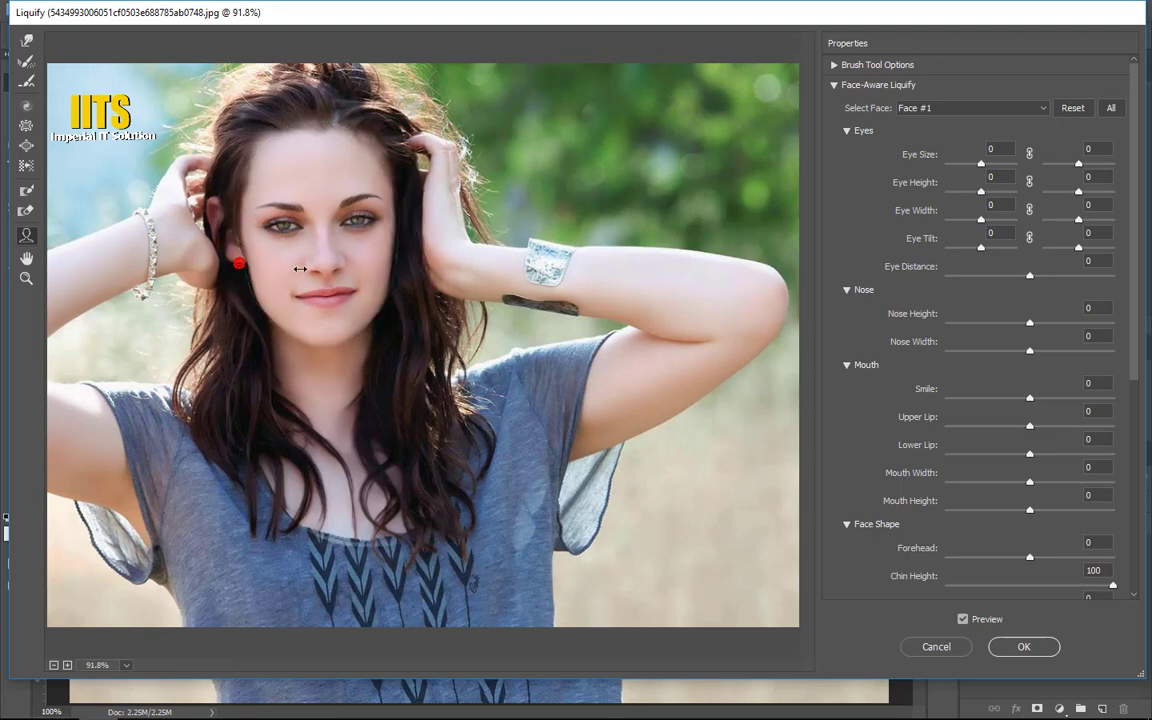
# Drag face handles to Eye Width, Nose Height, Forehead, Chin Height -100 and Mouth Width 100.
pyautogui.moveTo(238, 262); pyautogui.dragTo(221, 249)
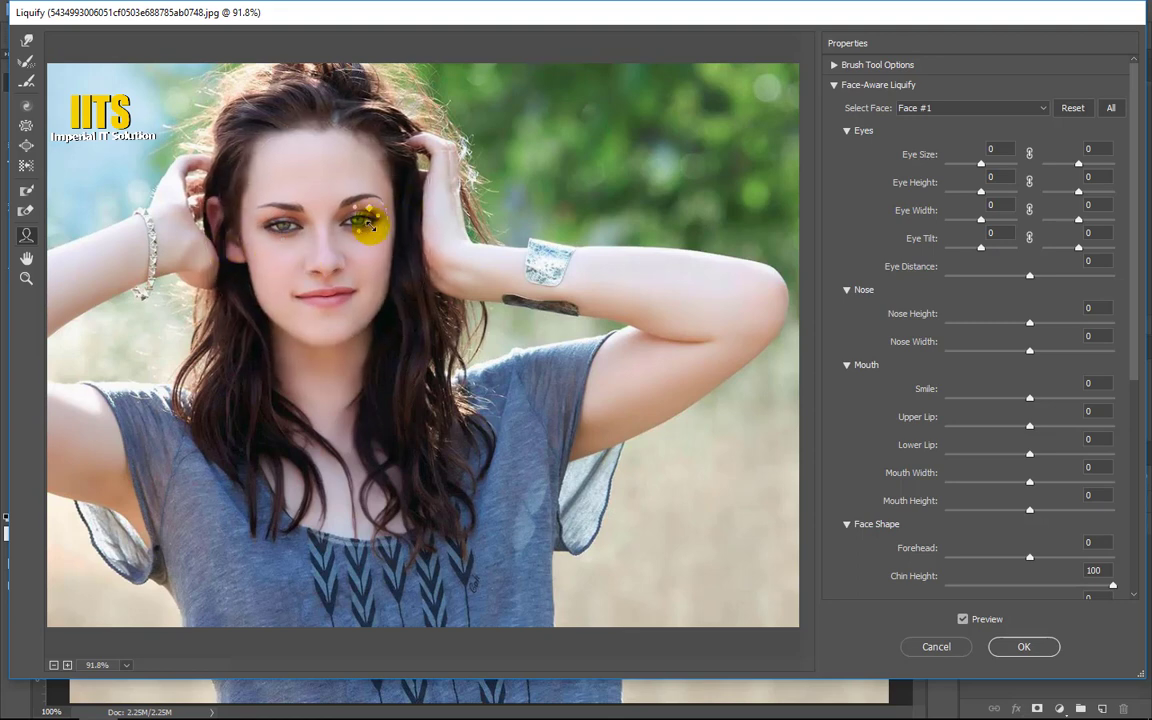
pyautogui.moveTo(326, 290)
pyautogui.moveTo(327, 278)
pyautogui.mouseDown()
pyautogui.moveTo(316, 226)
pyautogui.moveTo(329, 316)
pyautogui.moveTo(318, 249)
pyautogui.mouseUp()
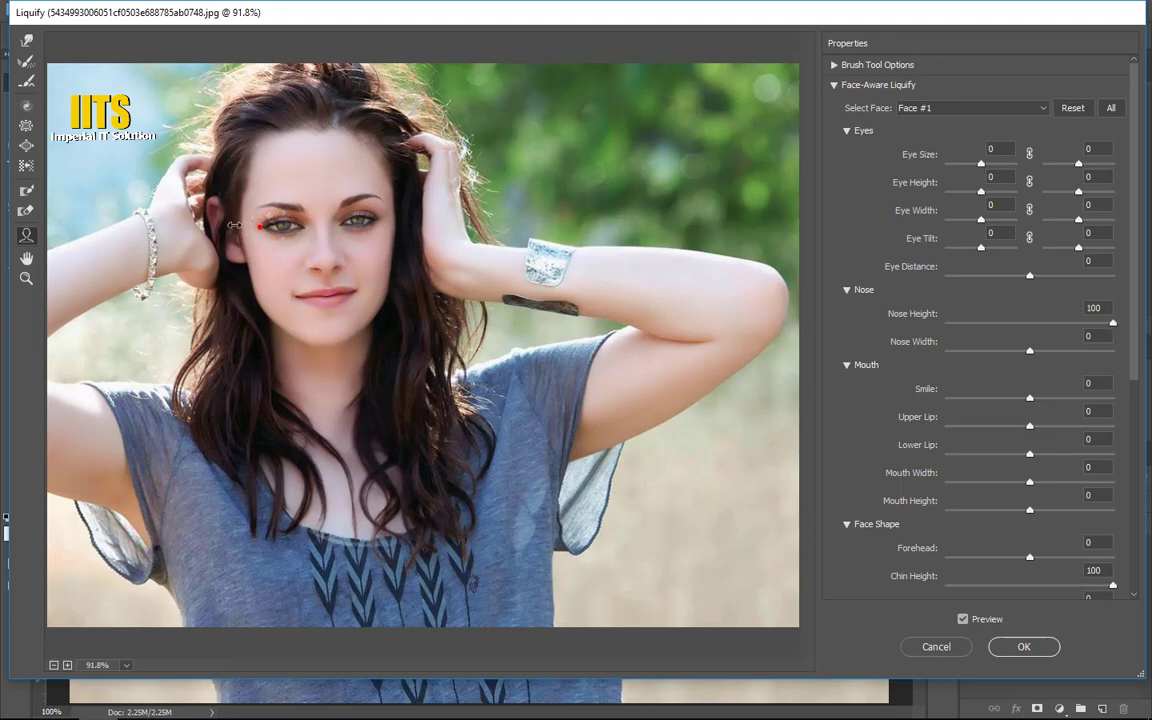
pyautogui.moveTo(290, 228)
pyautogui.mouseDown()
pyautogui.moveTo(368, 217)
pyautogui.moveTo(368, 193)
pyautogui.mouseUp()
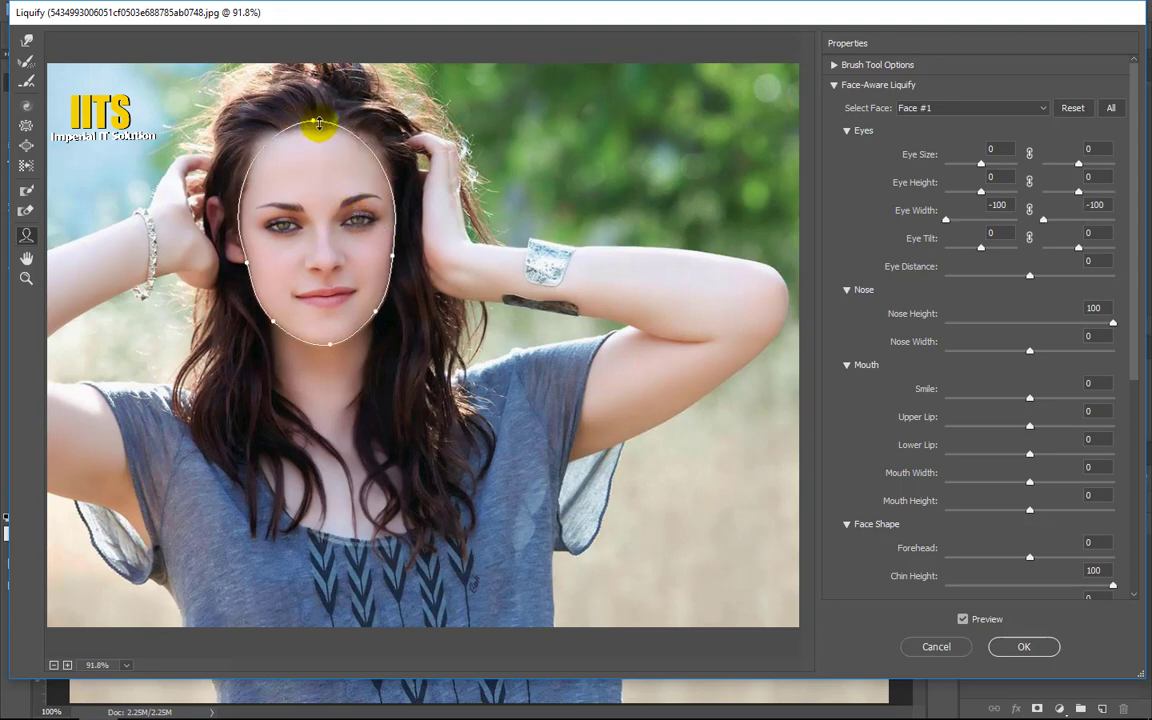
pyautogui.moveTo(319, 123); pyautogui.dragTo(311, 183)
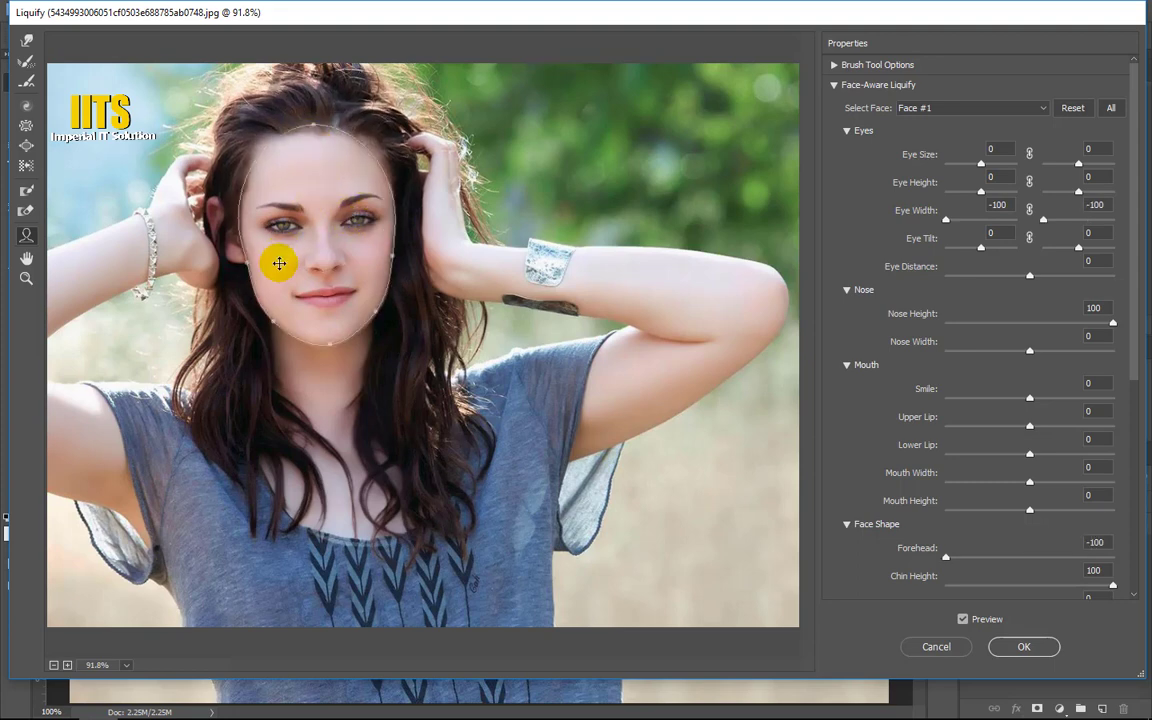
pyautogui.moveTo(331, 343); pyautogui.dragTo(332, 375)
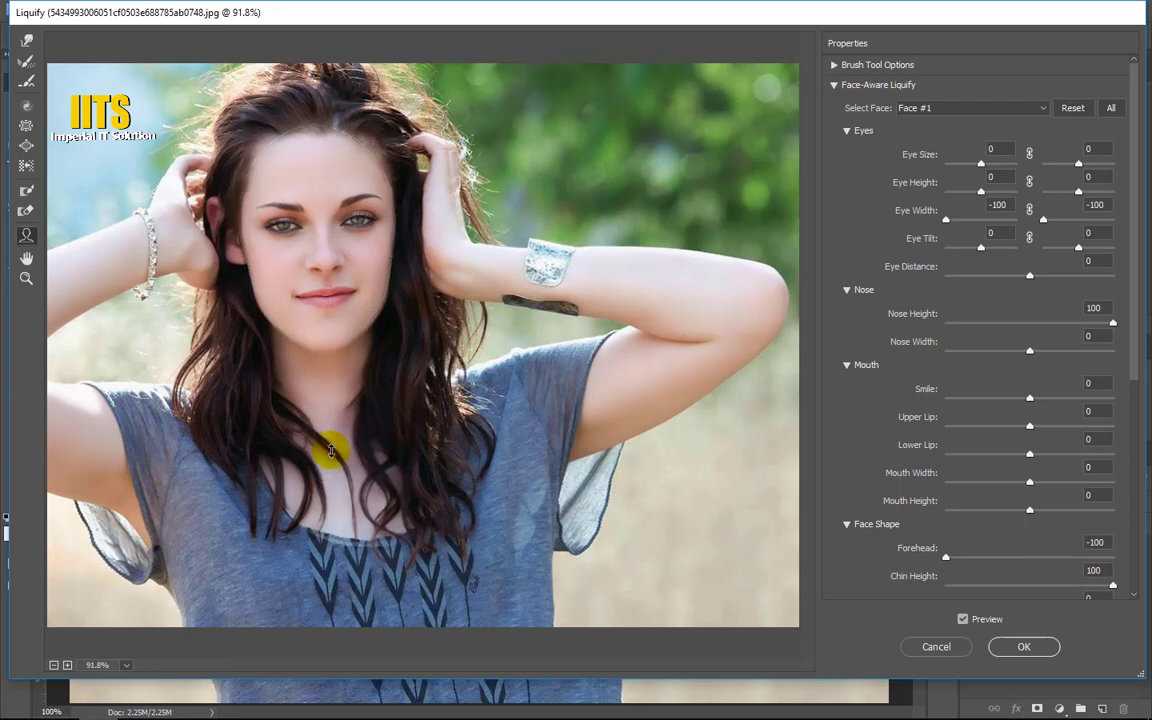
pyautogui.moveTo(331, 450); pyautogui.dragTo(330, 405)
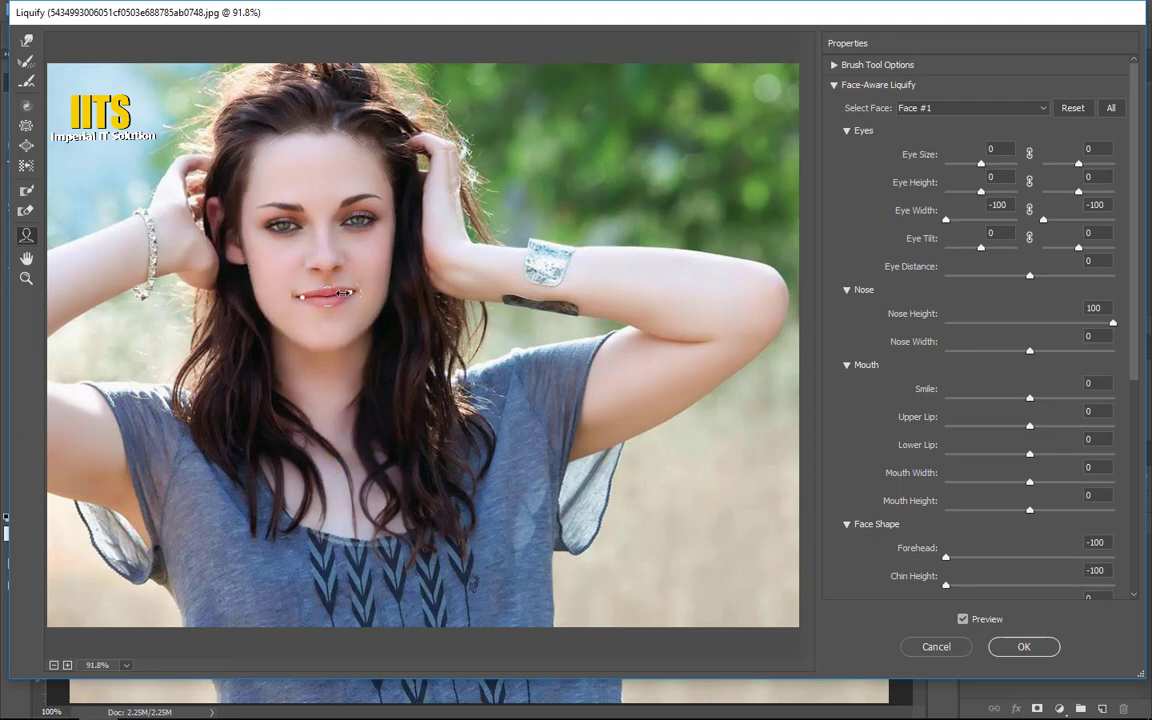
pyautogui.click(281, 291)
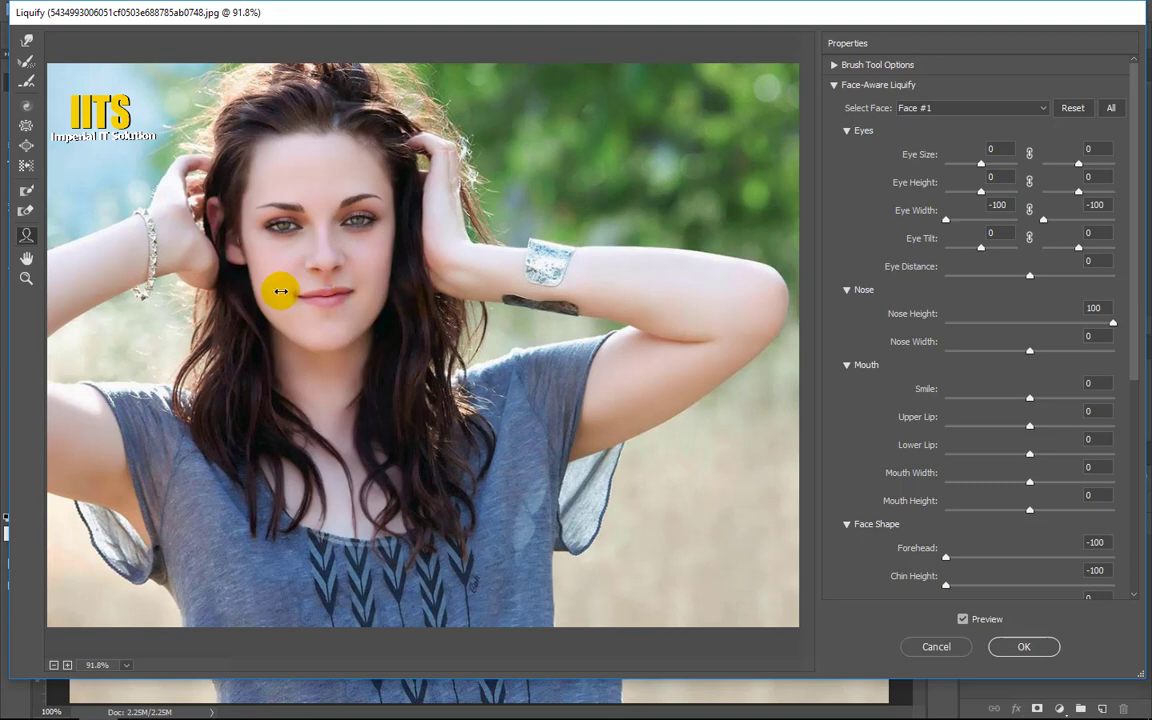
pyautogui.moveTo(278, 291); pyautogui.dragTo(252, 290)
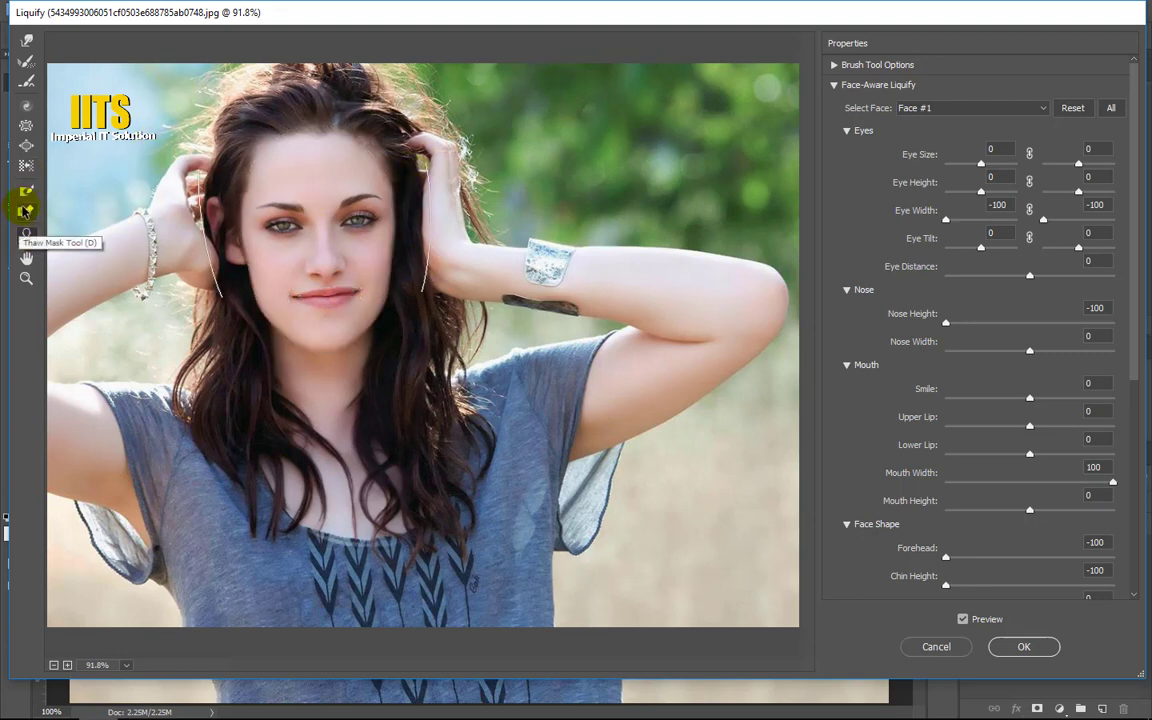
# Puff out the lips slightly with a smaller Bloat brush.
pyautogui.click(26, 125)
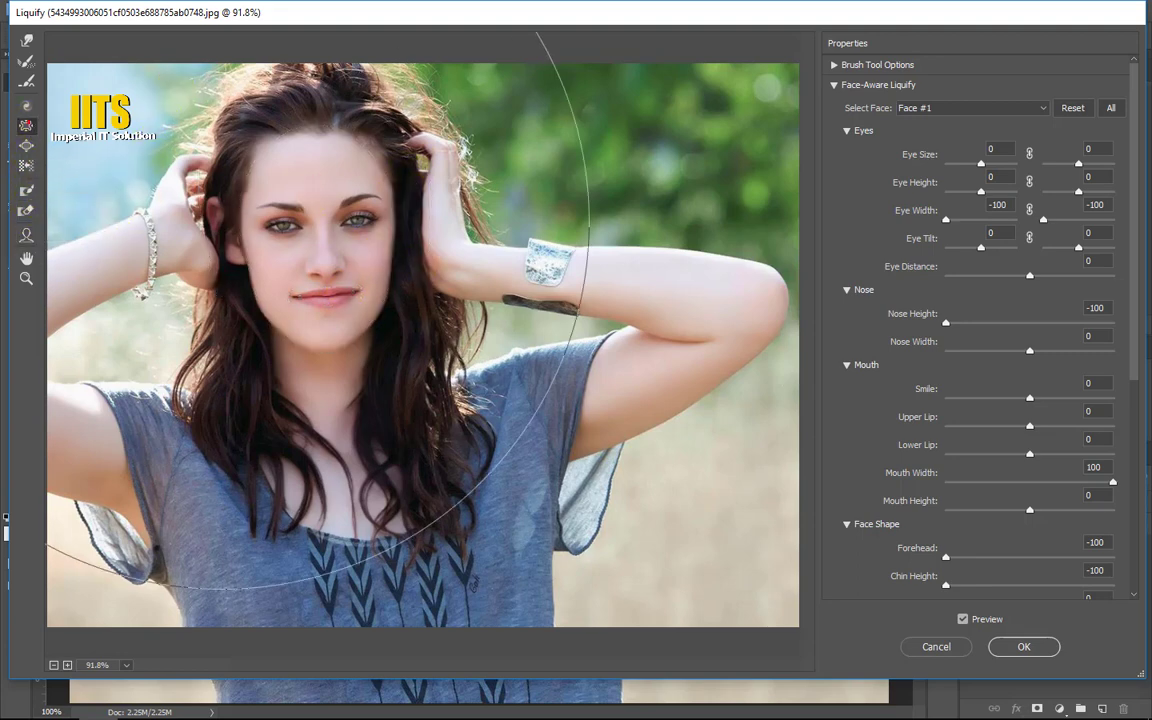
pyautogui.press('[')
pyautogui.press('[')
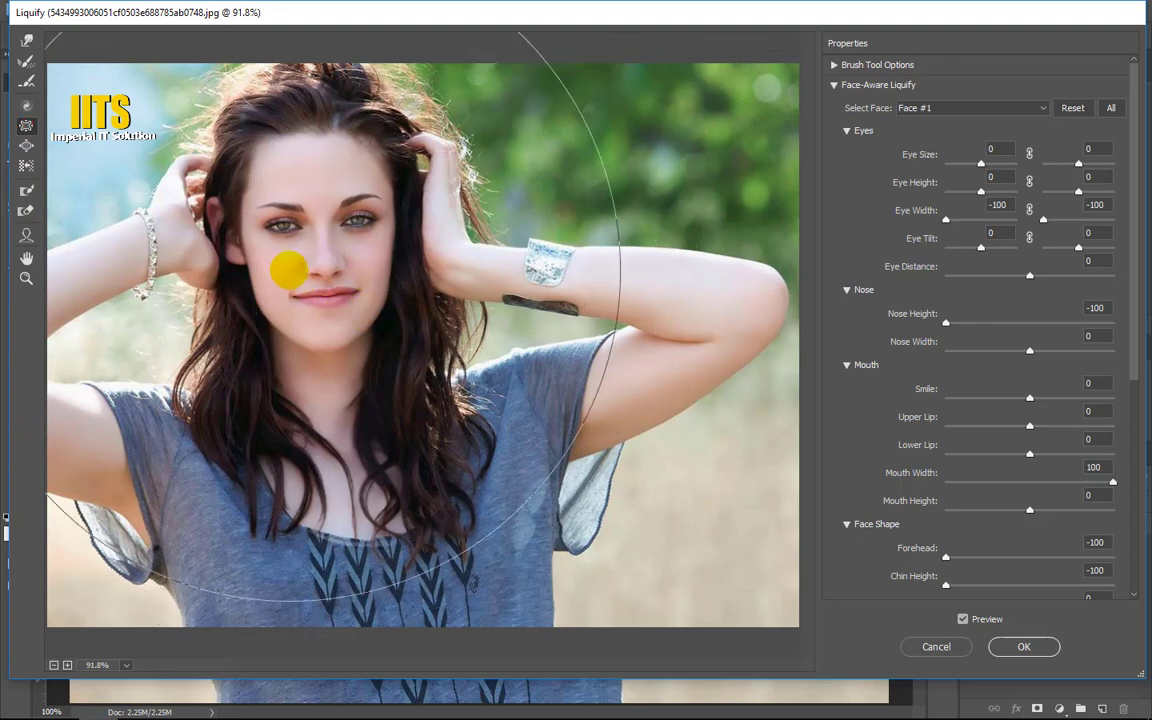
pyautogui.press('[')
pyautogui.press('[')
pyautogui.press('[')
pyautogui.moveTo(340, 290); pyautogui.dragTo(360, 309)
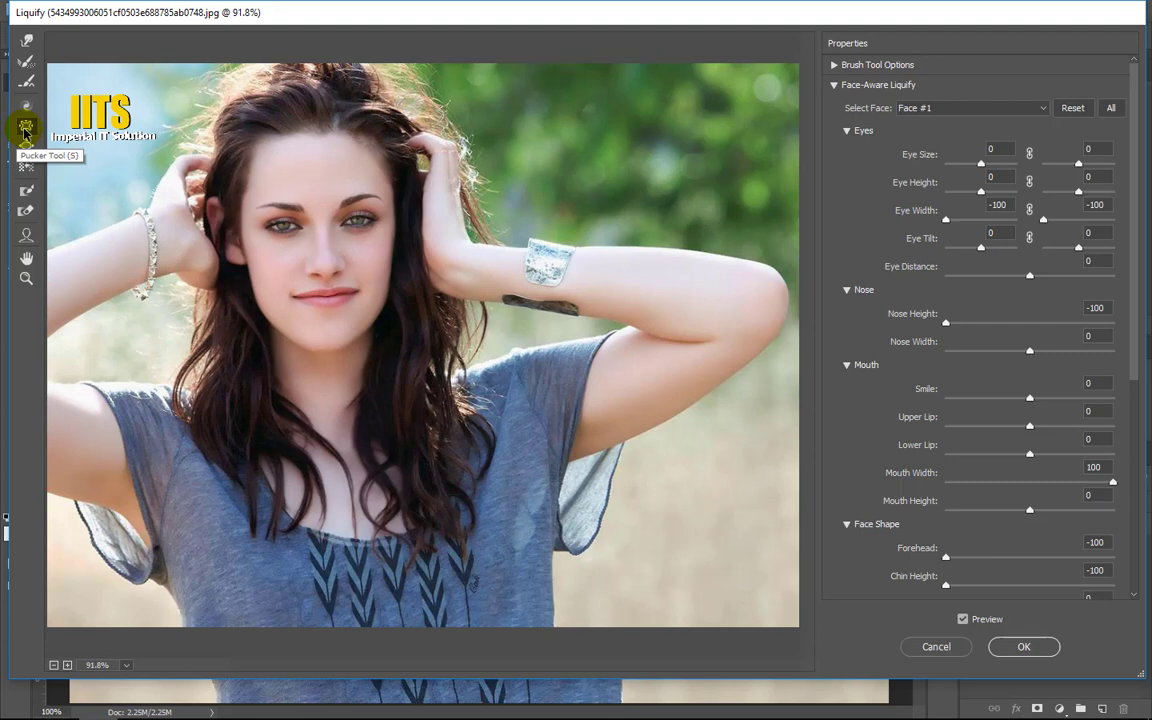
# Pinch the lips, left eye area, left cheek and between the eyes with Pucker.
pyautogui.click(26, 128)
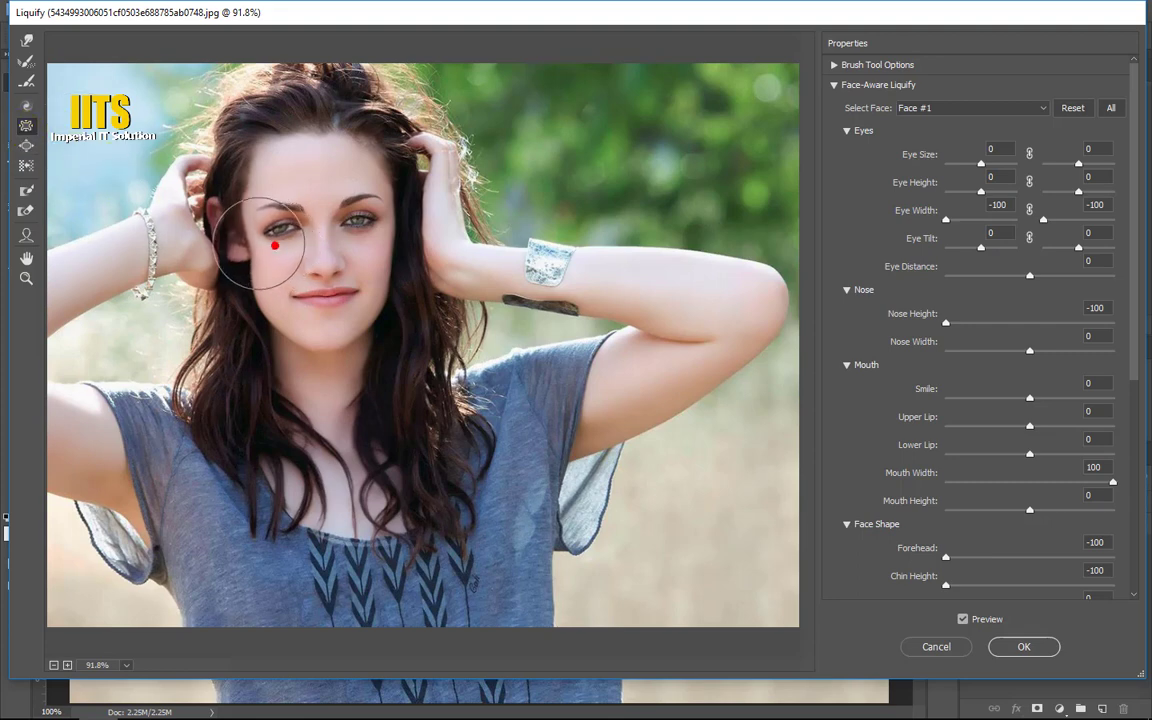
pyautogui.click(310, 293)
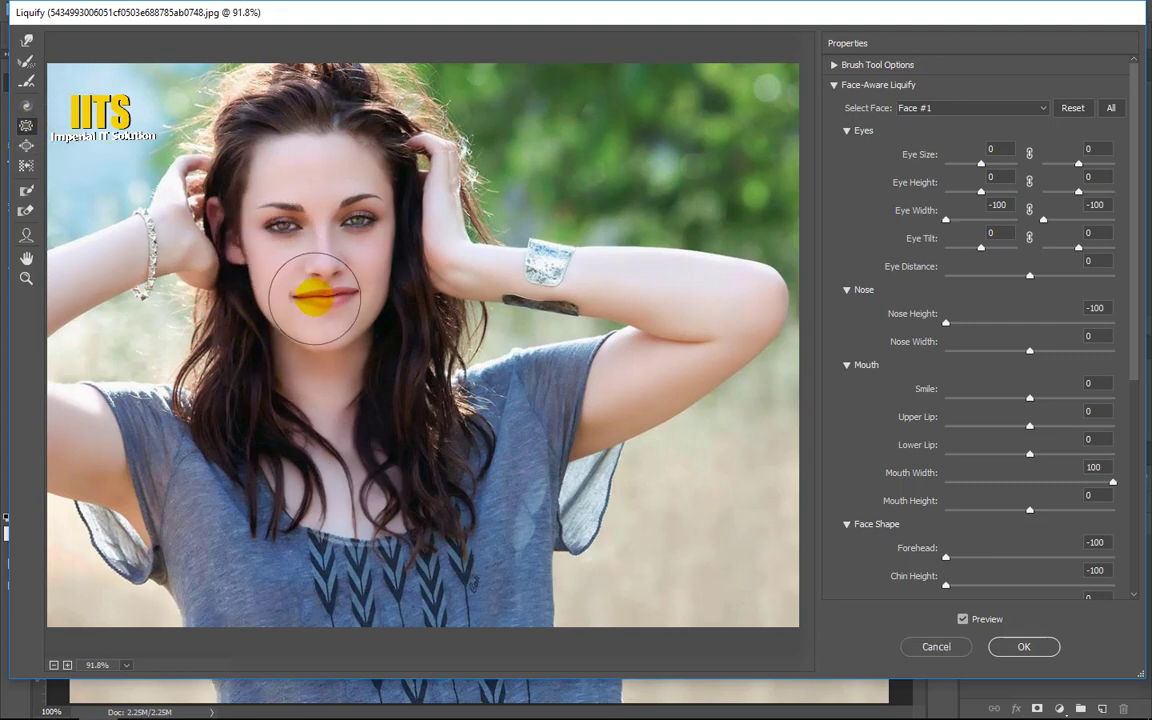
pyautogui.click(340, 300)
pyautogui.click(309, 262)
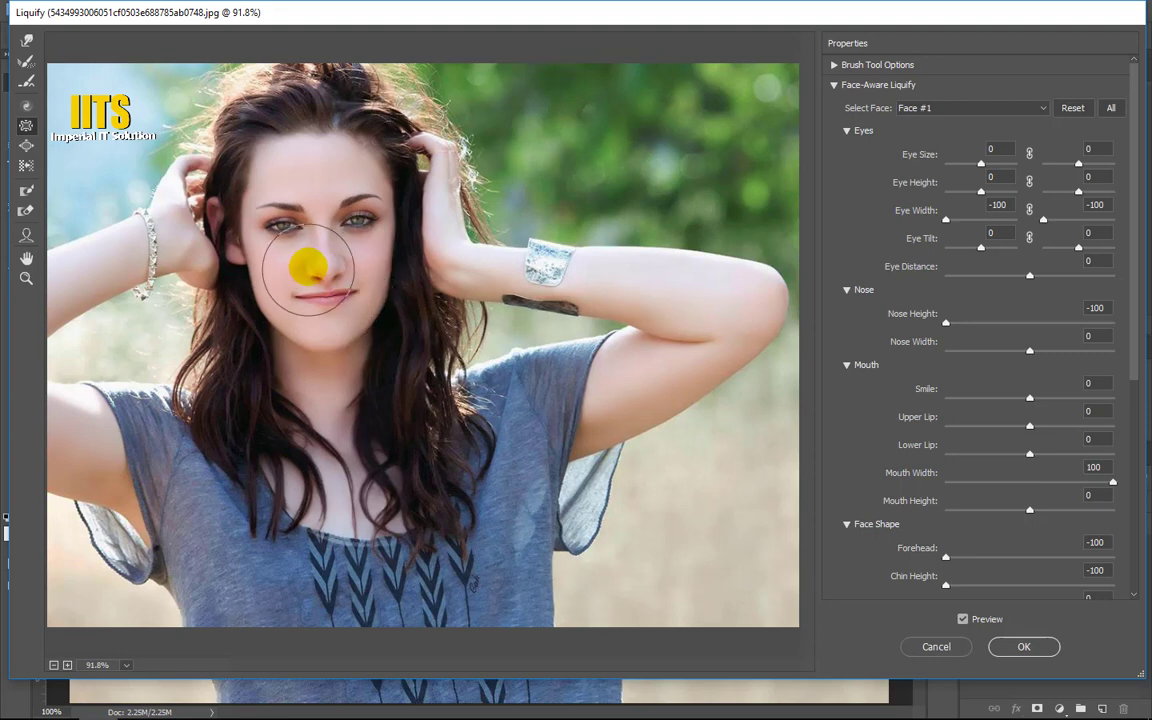
pyautogui.click(275, 235)
pyautogui.click(267, 302)
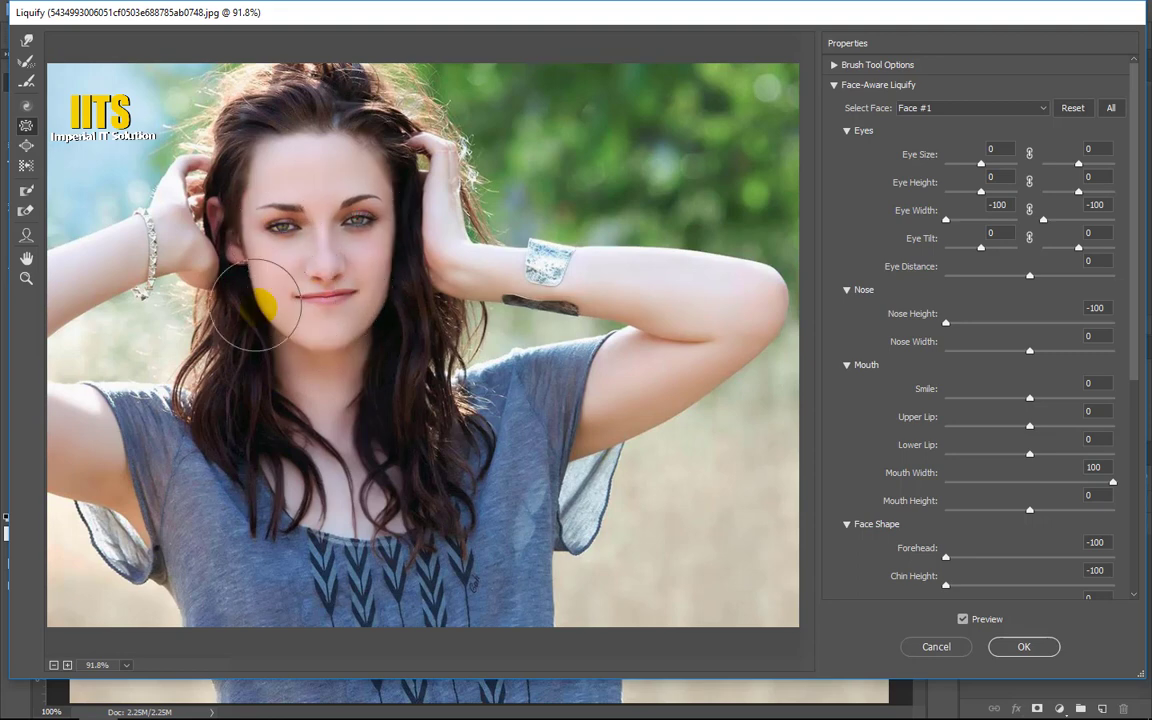
pyautogui.click(320, 286)
pyautogui.click(320, 236)
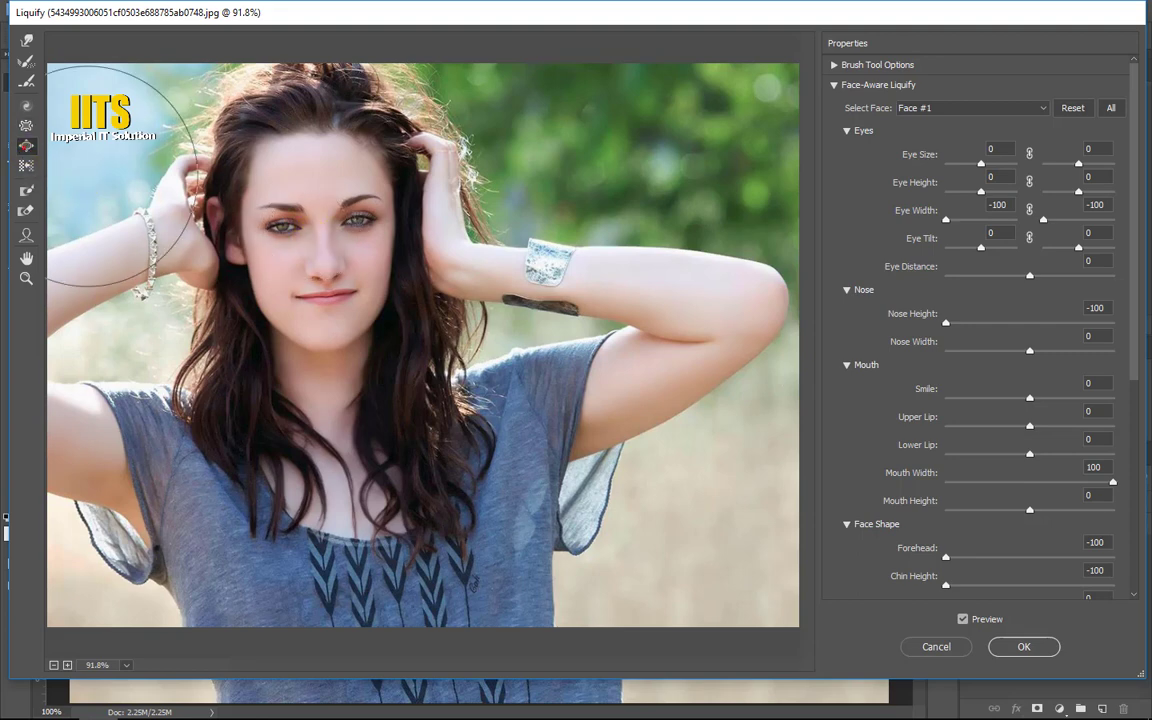
# Bloat both eyes, the nose-mouth area and chin, then undo the last bloat stroke.
pyautogui.click(262, 231)
pyautogui.click(378, 231)
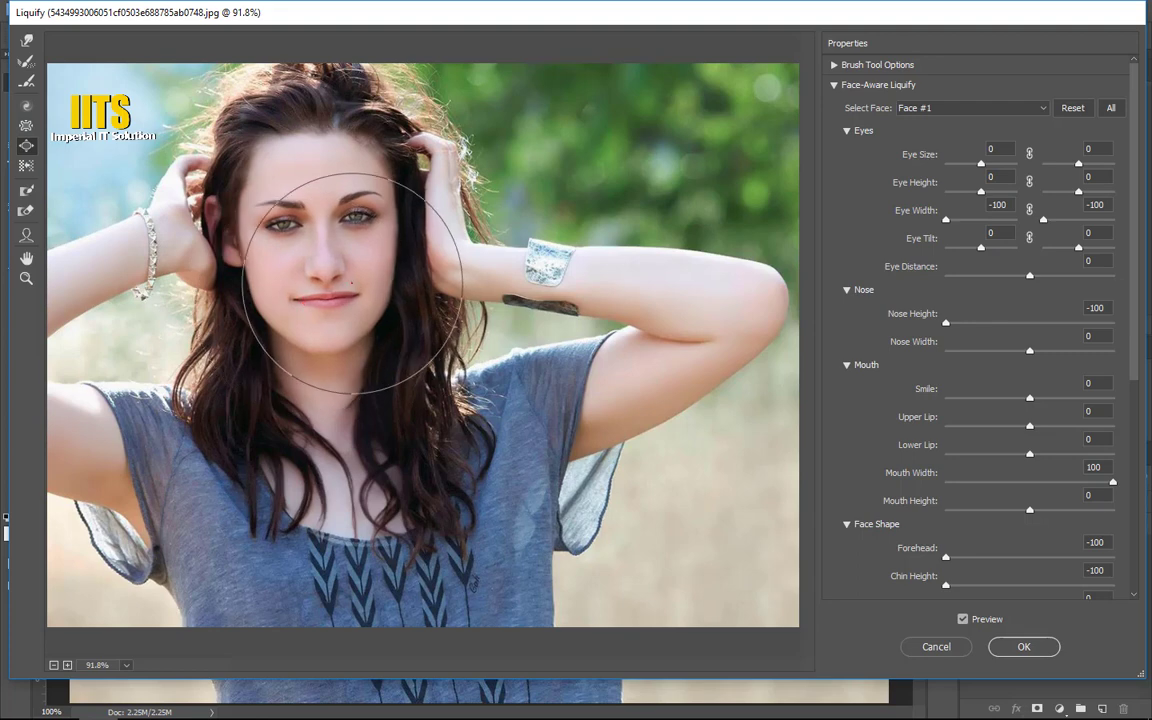
pyautogui.click(333, 268)
pyautogui.click(304, 314)
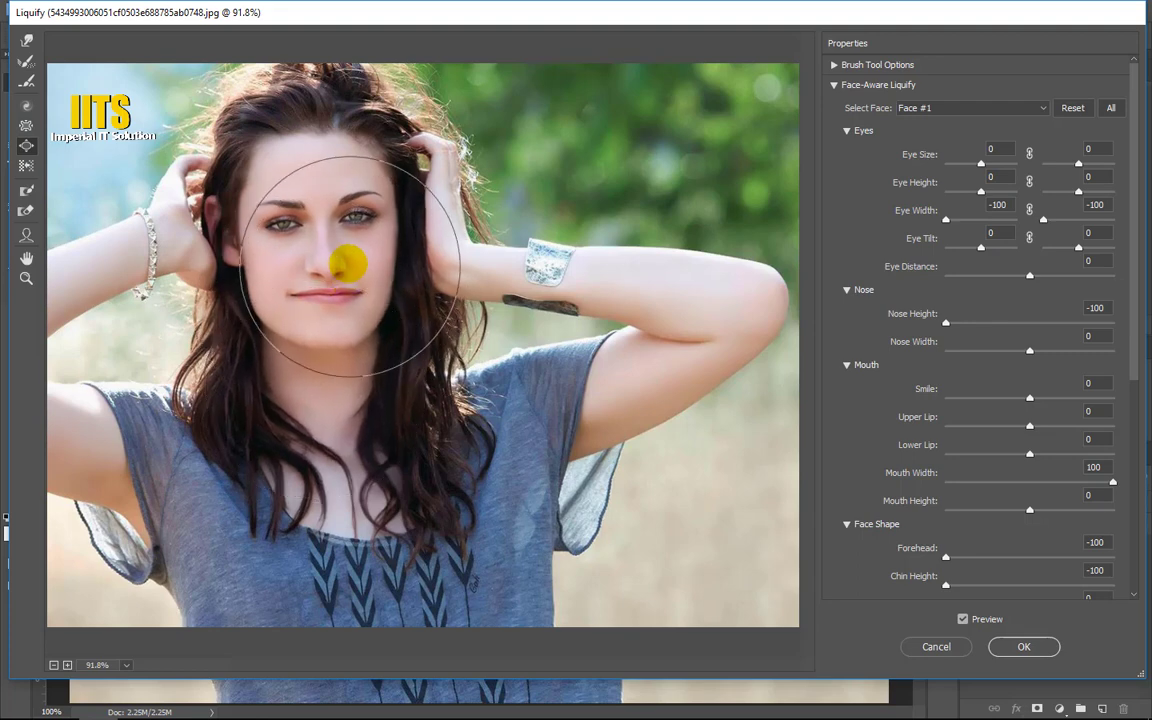
pyautogui.press('alt')
pyautogui.hotkey('ctrl', 'alt', 'z')
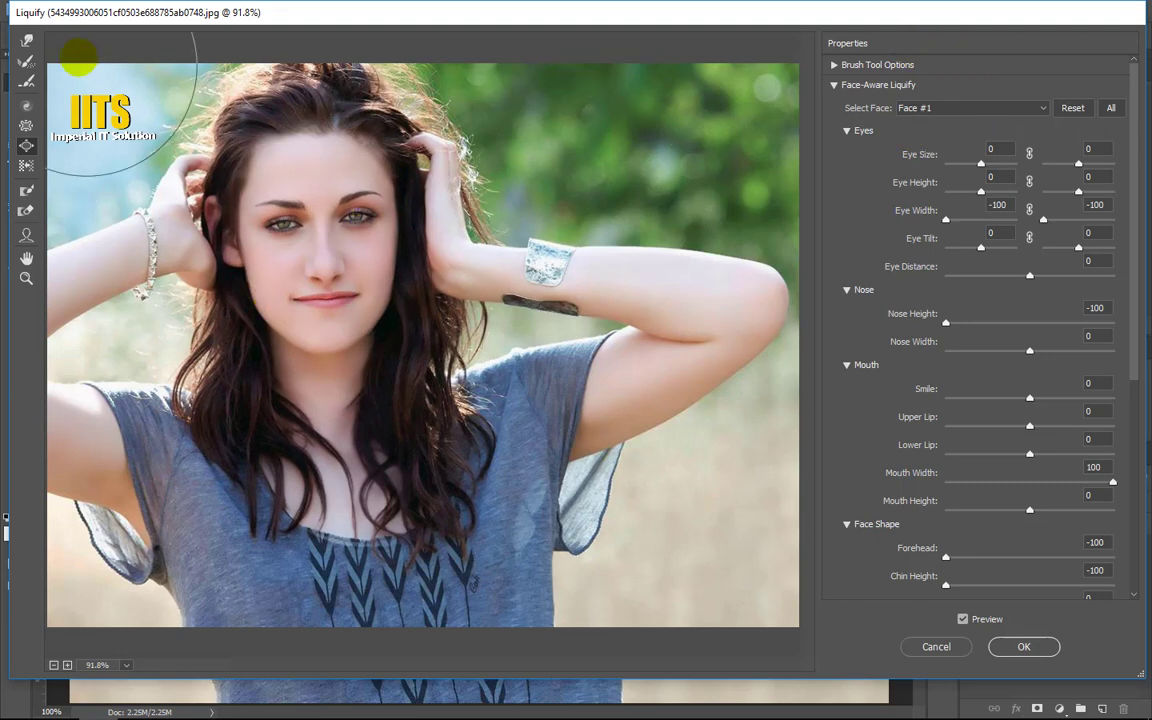
# Use Forward Warp to stretch the nose and push the mouth and chin into a new shape.
pyautogui.click(26, 40)
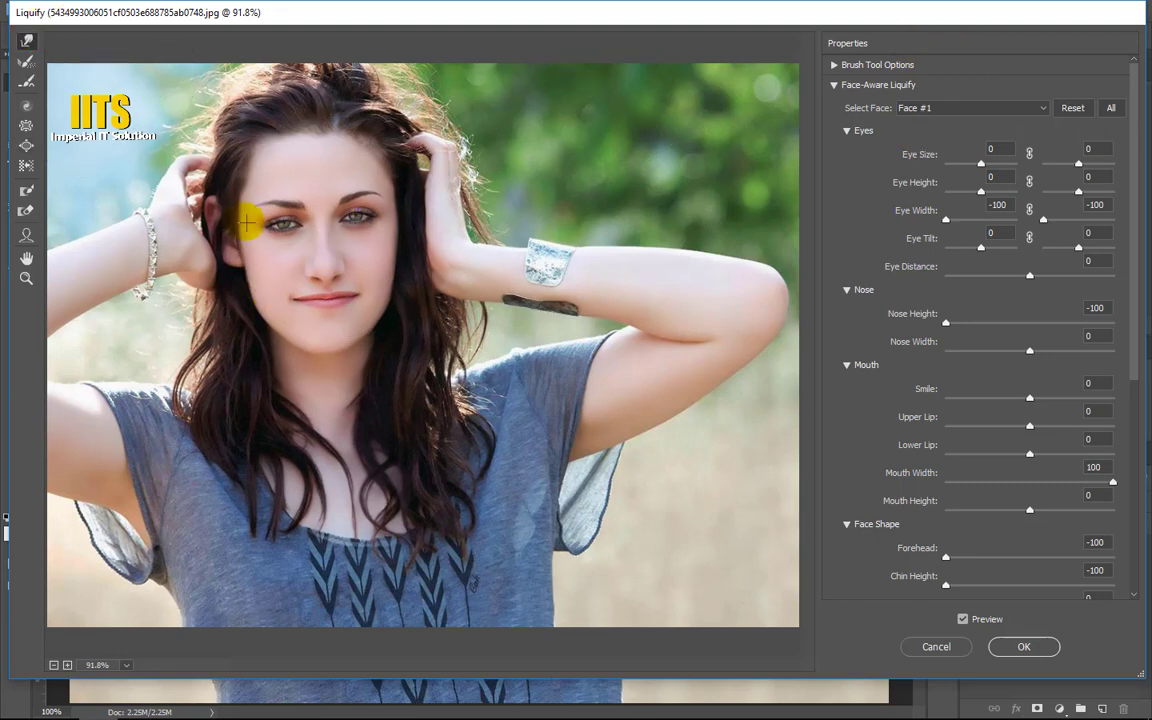
pyautogui.click(26, 40)
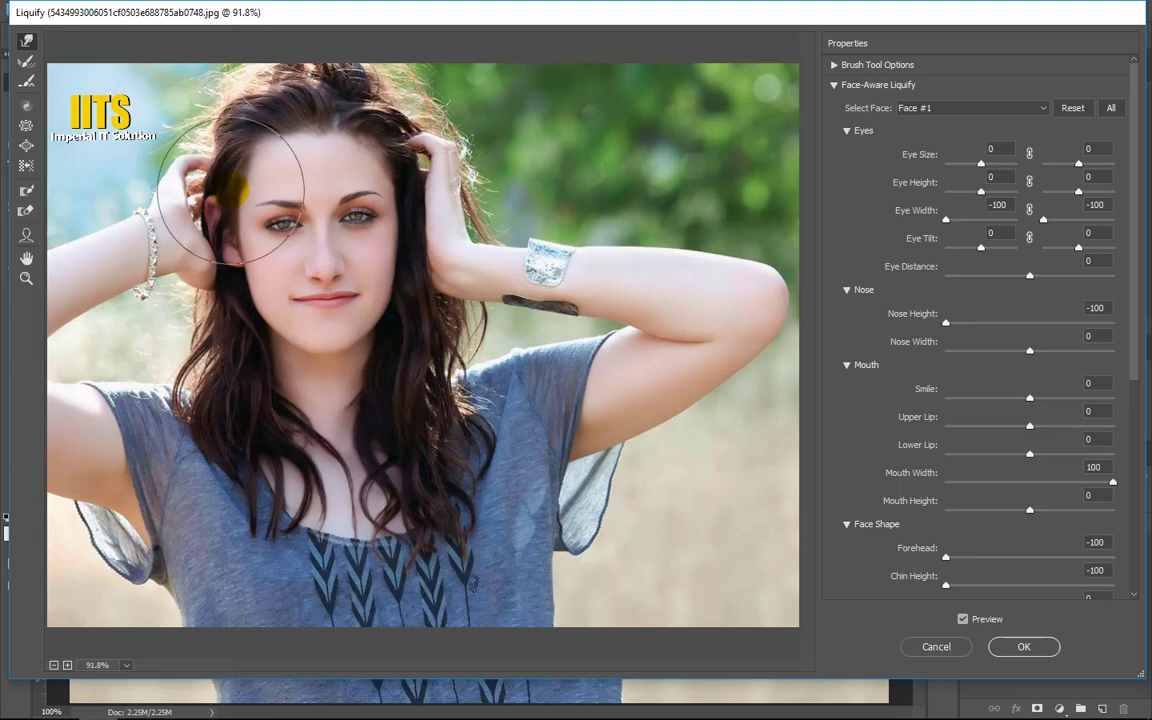
pyautogui.moveTo(230, 190)
pyautogui.mouseDown()
pyautogui.moveTo(323, 273)
pyautogui.moveTo(327, 334)
pyautogui.mouseUp()
pyautogui.moveTo(571, 390); pyautogui.dragTo(565, 377)
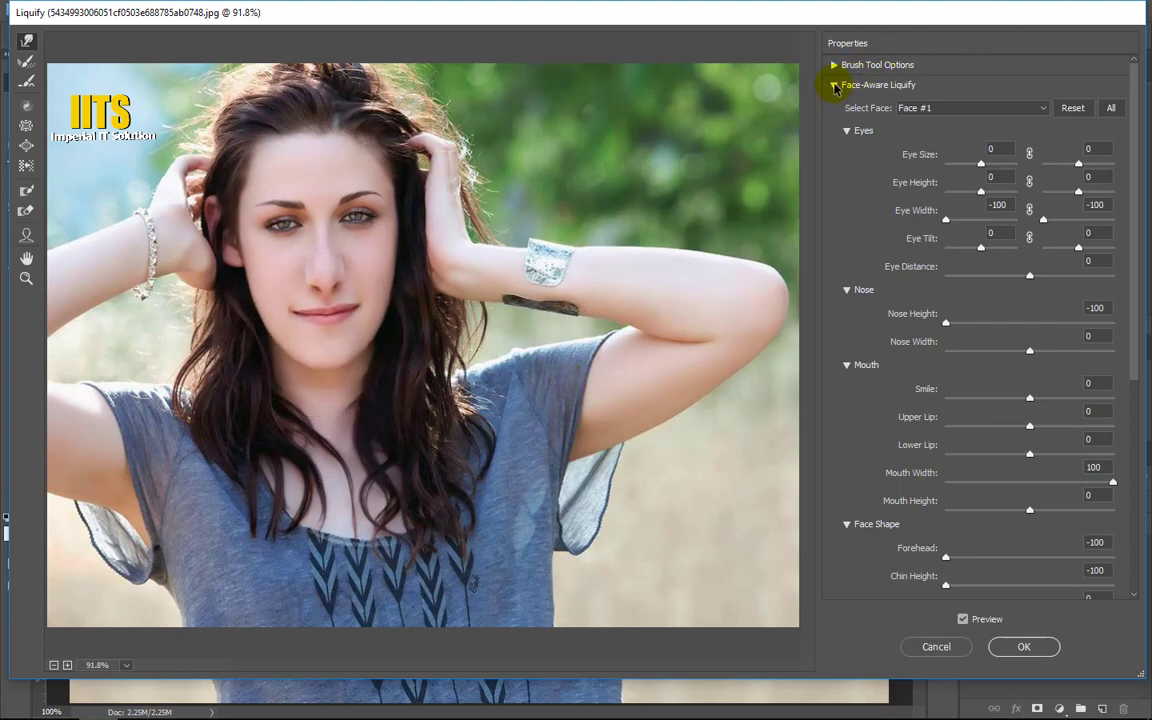
# Revert the Liquify distortions partway with Reconstruct at Amount 63.
pyautogui.click(835, 86)
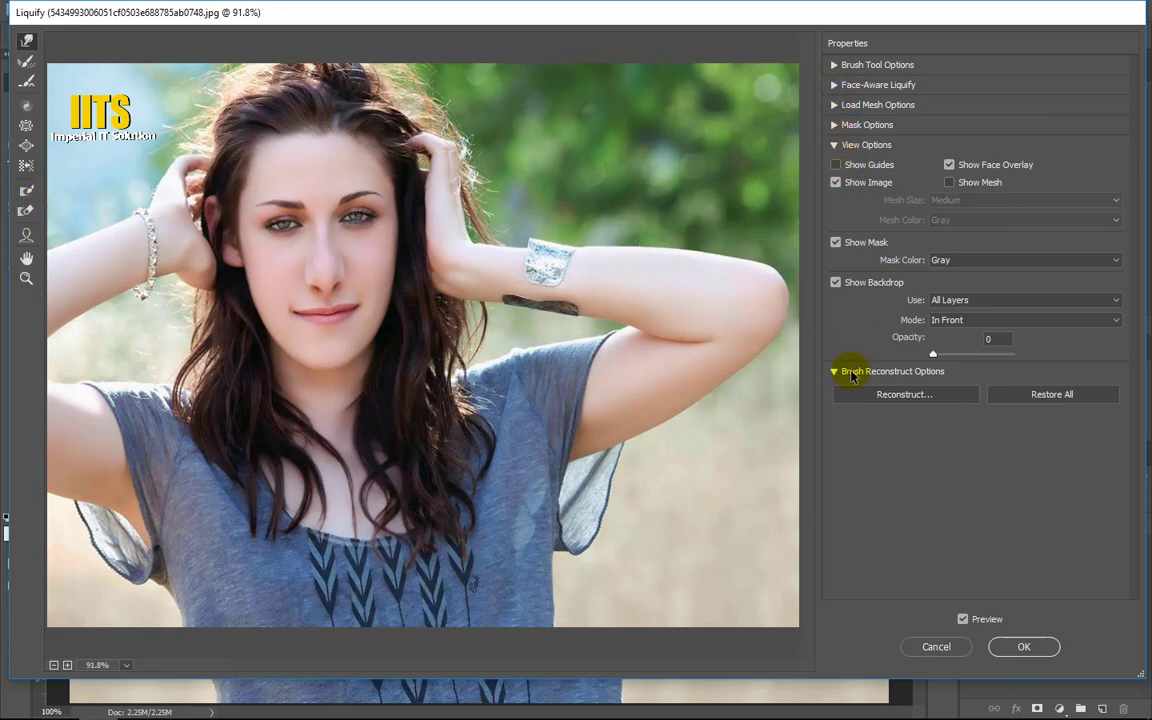
pyautogui.click(908, 394)
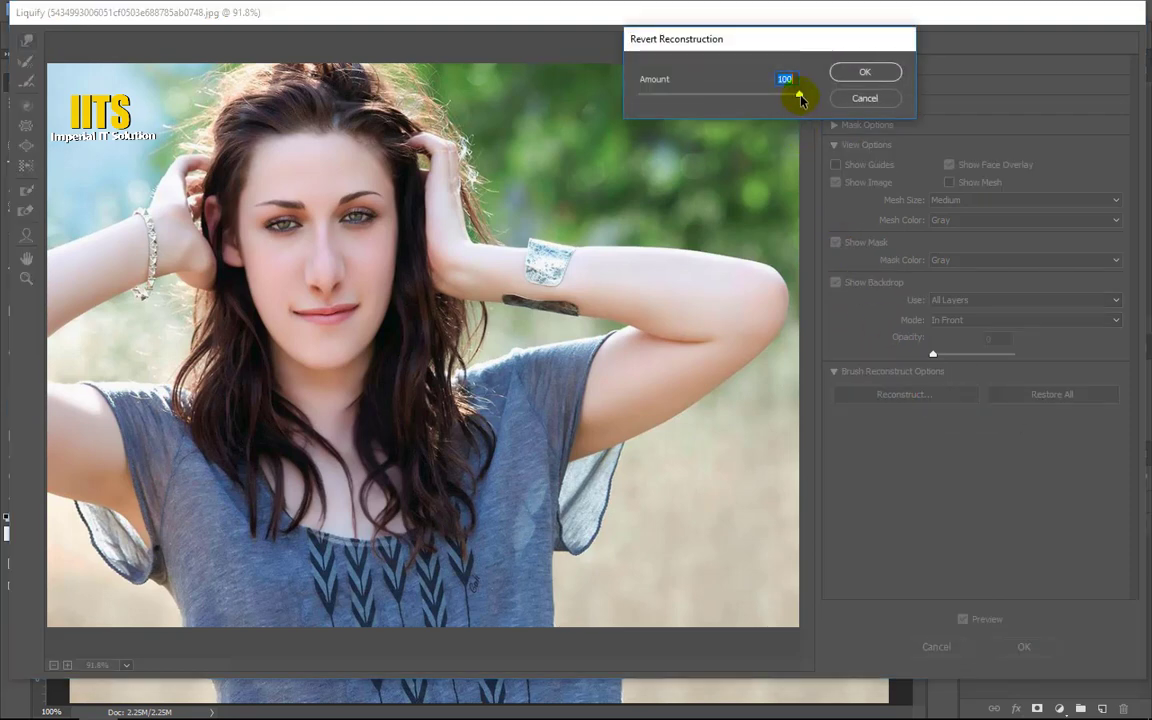
pyautogui.moveTo(800, 97)
pyautogui.mouseDown()
pyautogui.moveTo(669, 92)
pyautogui.moveTo(861, 92)
pyautogui.moveTo(641, 95)
pyautogui.moveTo(739, 95)
pyautogui.mouseUp()
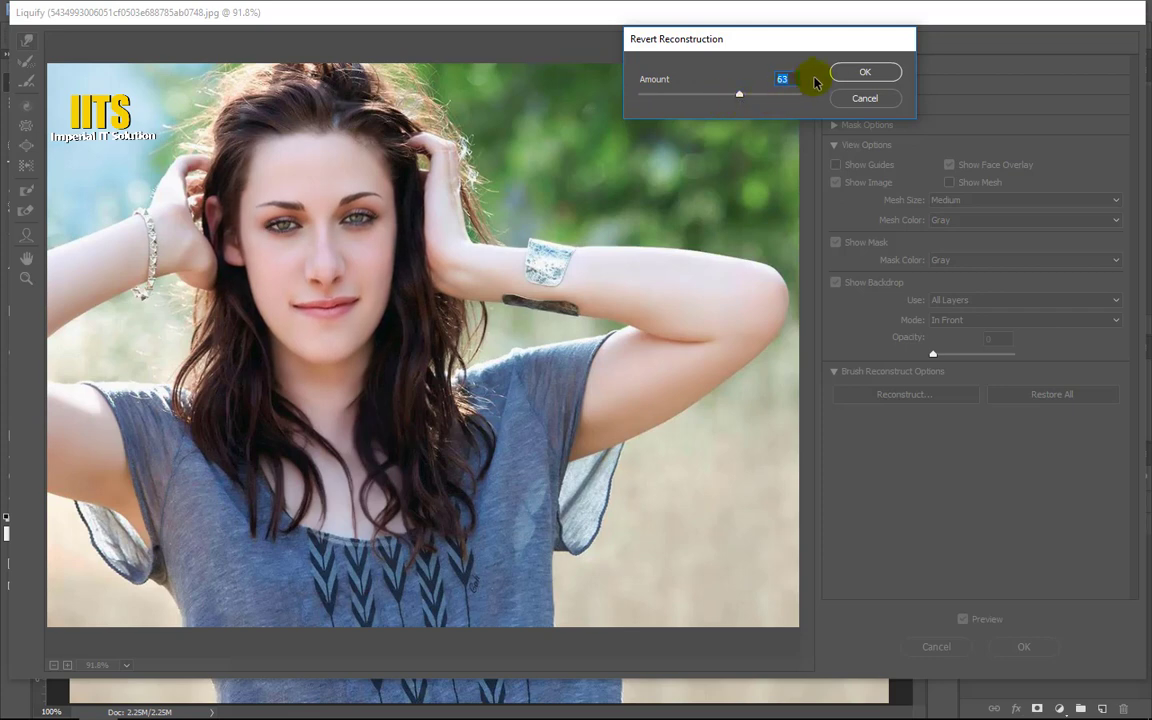
pyautogui.click(858, 74)
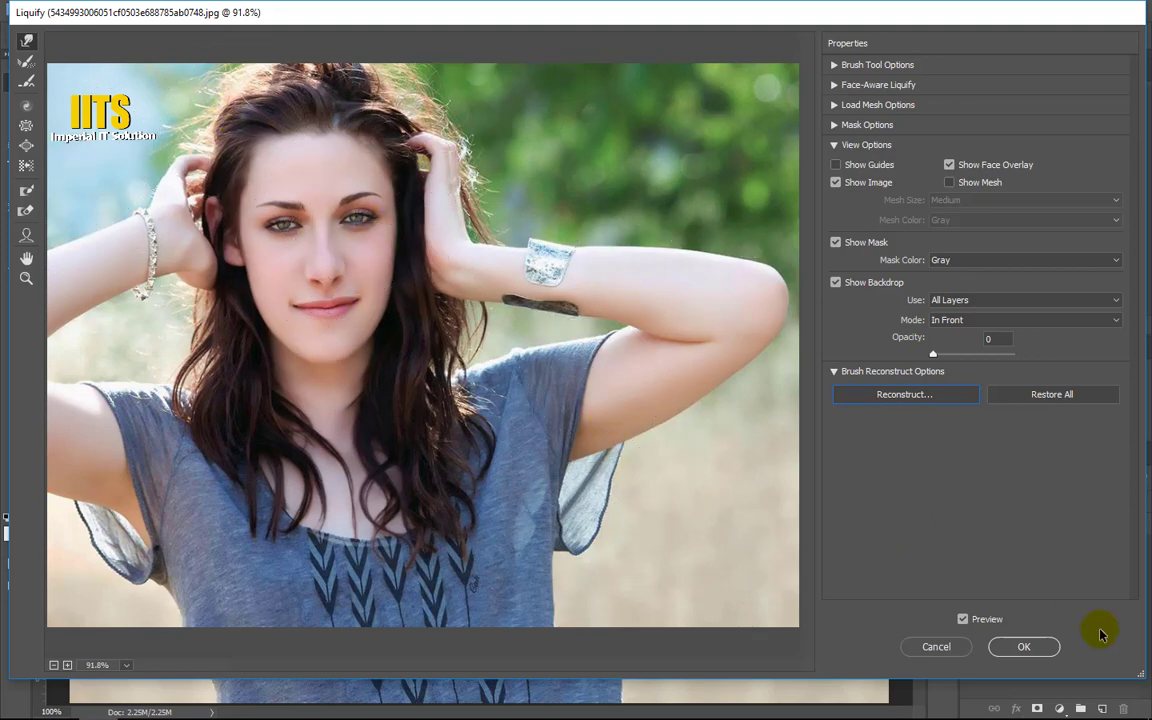
# Cancel Liquify on the first portrait, then open Liquify on the Untitled-1 portrait.
pyautogui.click(950, 646)
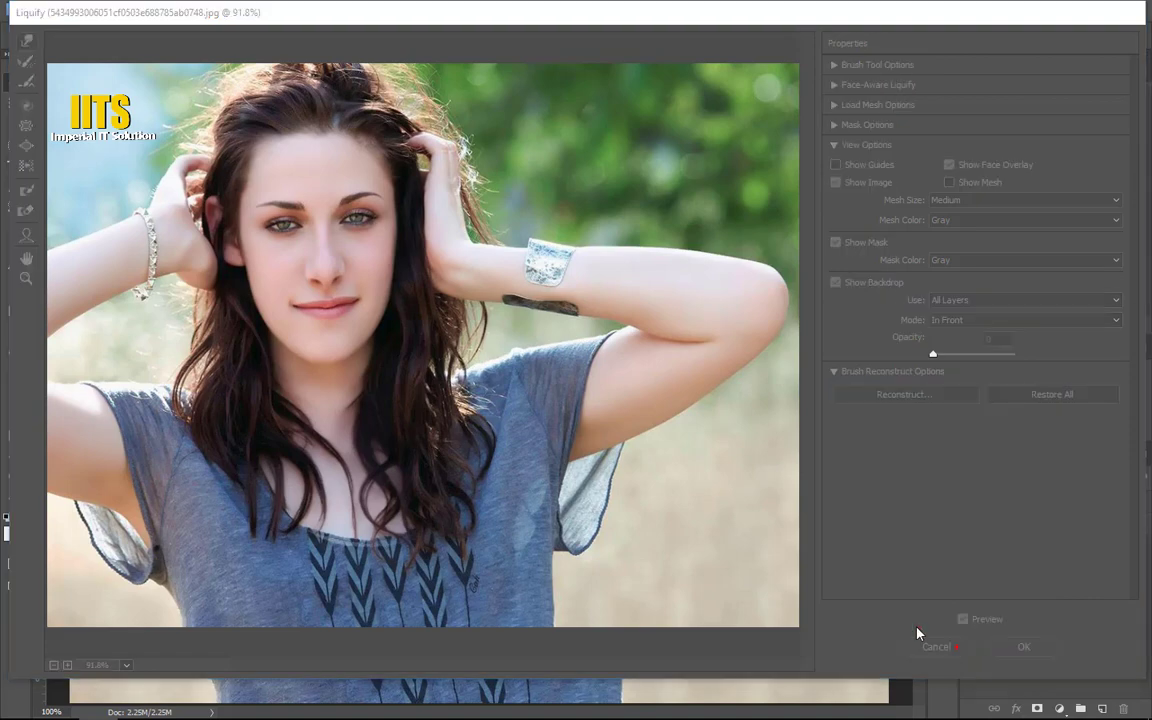
pyautogui.click(148, 61)
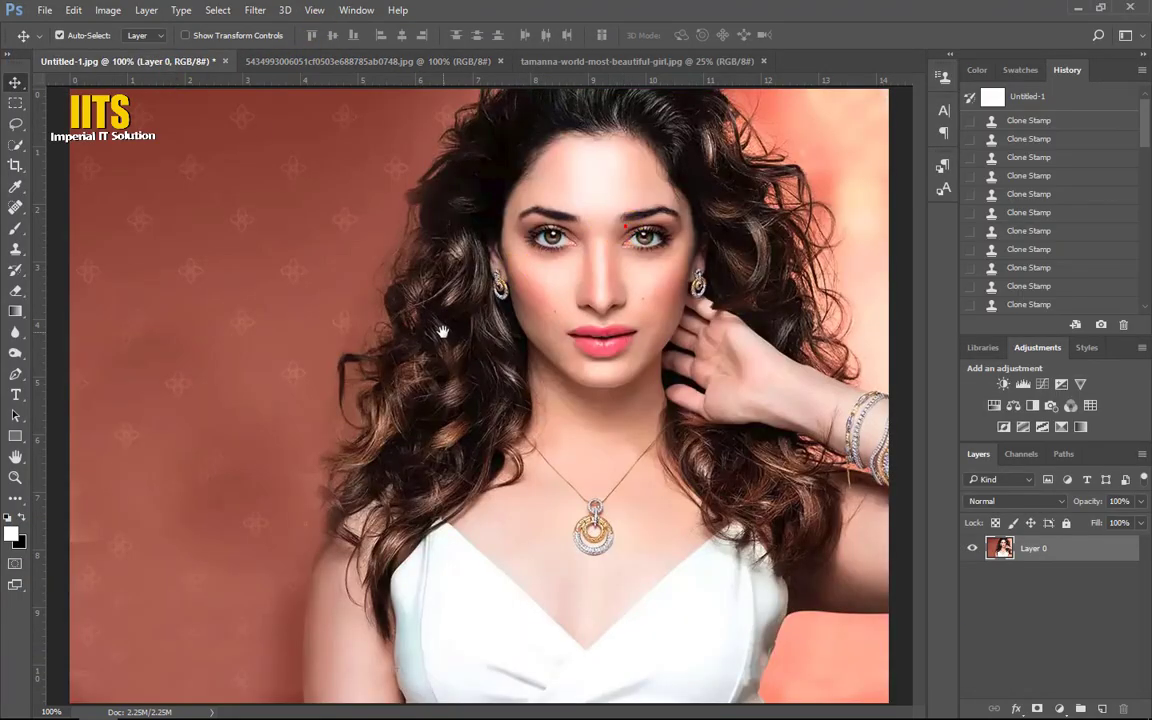
pyautogui.click(246, 11)
pyautogui.click(596, 186)
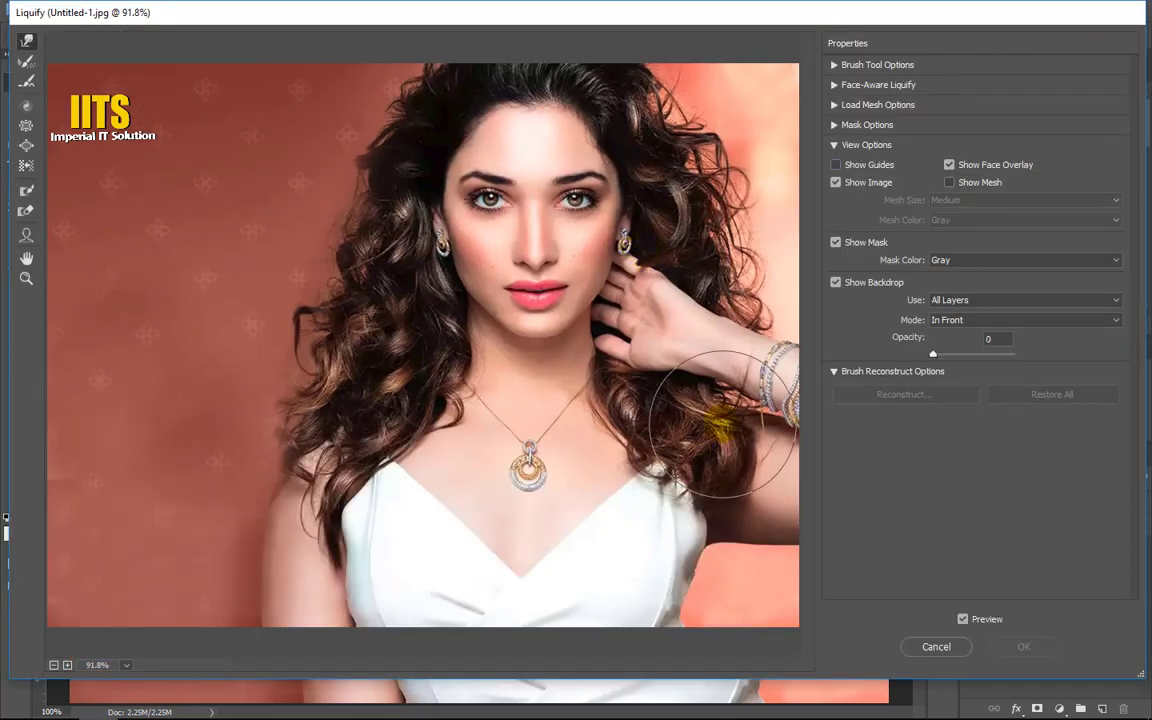
pyautogui.click(530, 350)
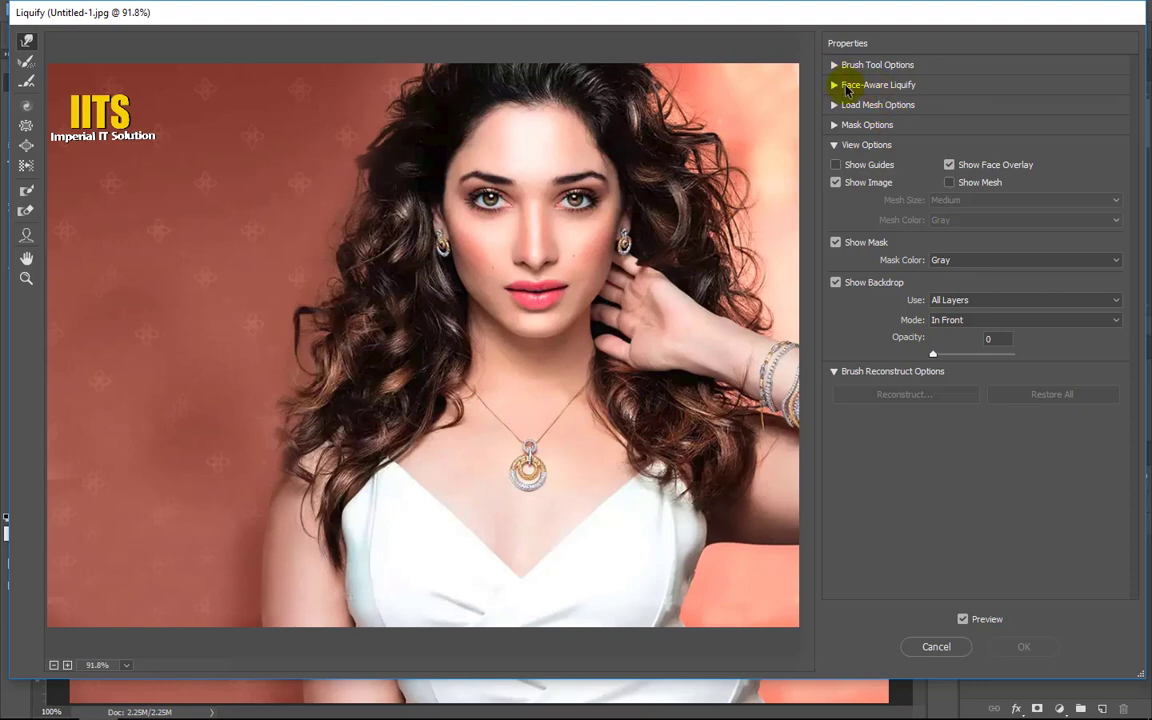
# Select Face #1 in Face-Aware Liquify and set Eye Size to -26 (left) and 52 (right).
pyautogui.click(836, 86)
pyautogui.click(905, 108)
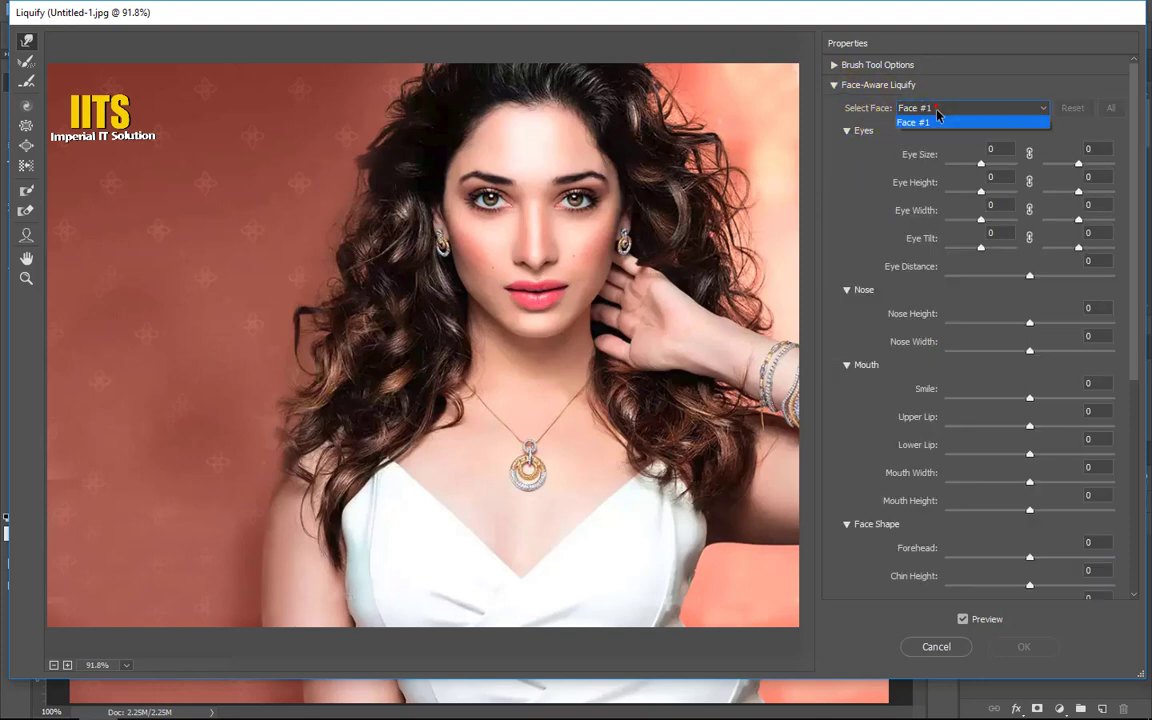
pyautogui.click(929, 125)
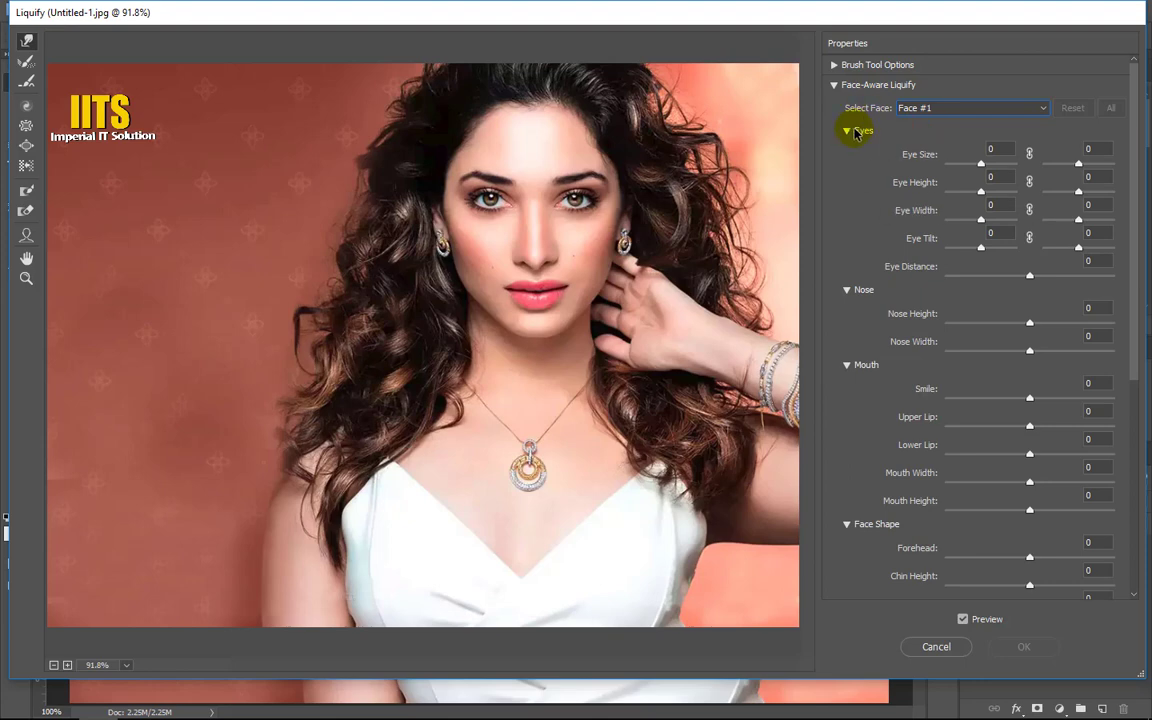
pyautogui.moveTo(982, 163)
pyautogui.mouseDown()
pyautogui.moveTo(1006, 163)
pyautogui.moveTo(982, 176)
pyautogui.moveTo(968, 167)
pyautogui.mouseUp()
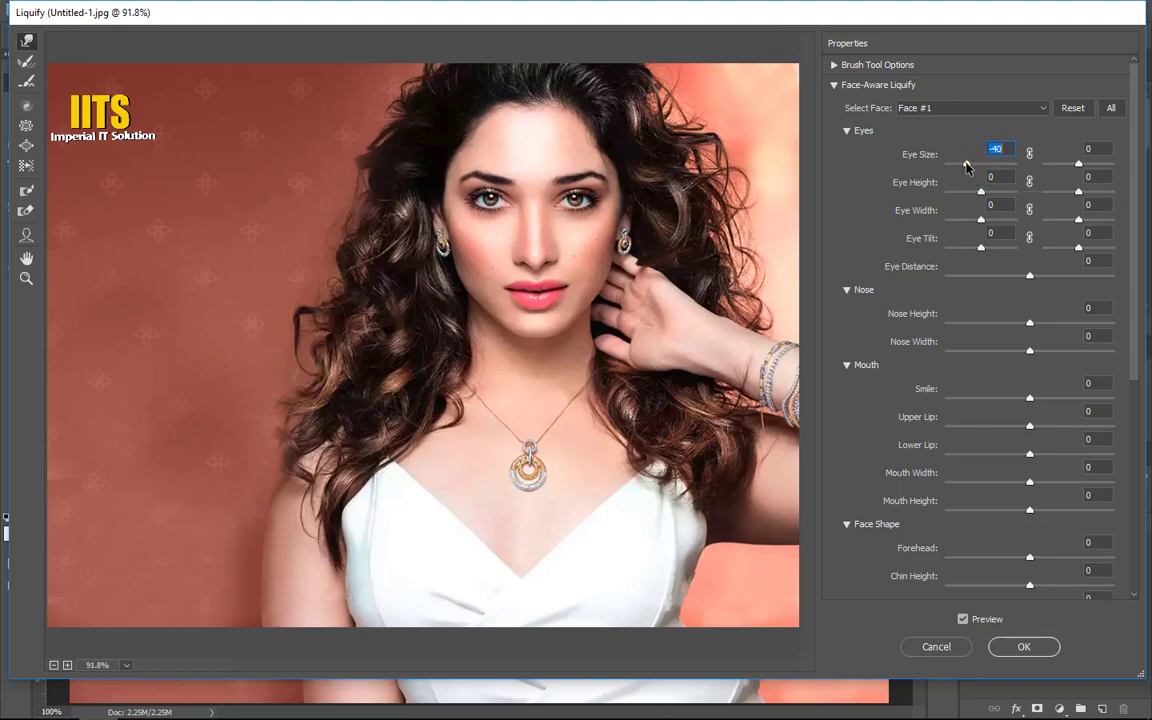
pyautogui.moveTo(1078, 164)
pyautogui.mouseDown()
pyautogui.moveTo(1068, 167)
pyautogui.moveTo(1087, 172)
pyautogui.mouseUp()
pyautogui.moveTo(1066, 172); pyautogui.dragTo(1080, 170)
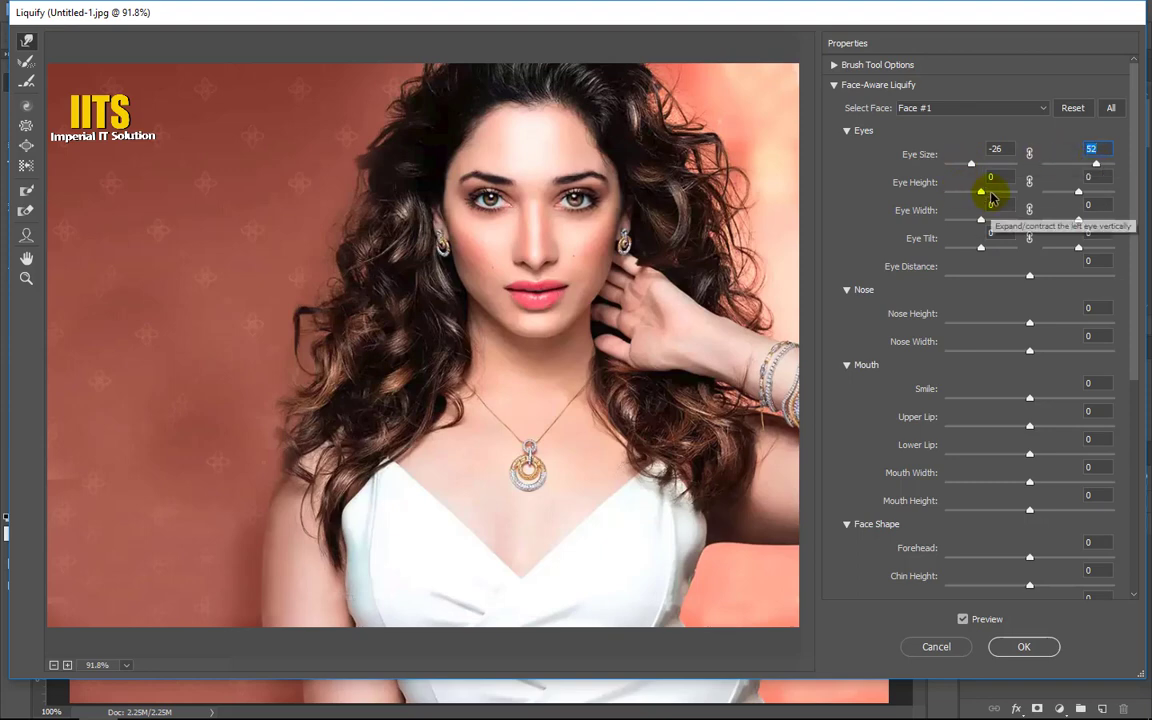
# Set Eye Height 54 and 8, Eye Width 100, left Eye Tilt -6, Eye Distance -100.
pyautogui.moveTo(983, 190)
pyautogui.mouseDown()
pyautogui.moveTo(992, 192)
pyautogui.moveTo(967, 195)
pyautogui.moveTo(988, 197)
pyautogui.mouseUp()
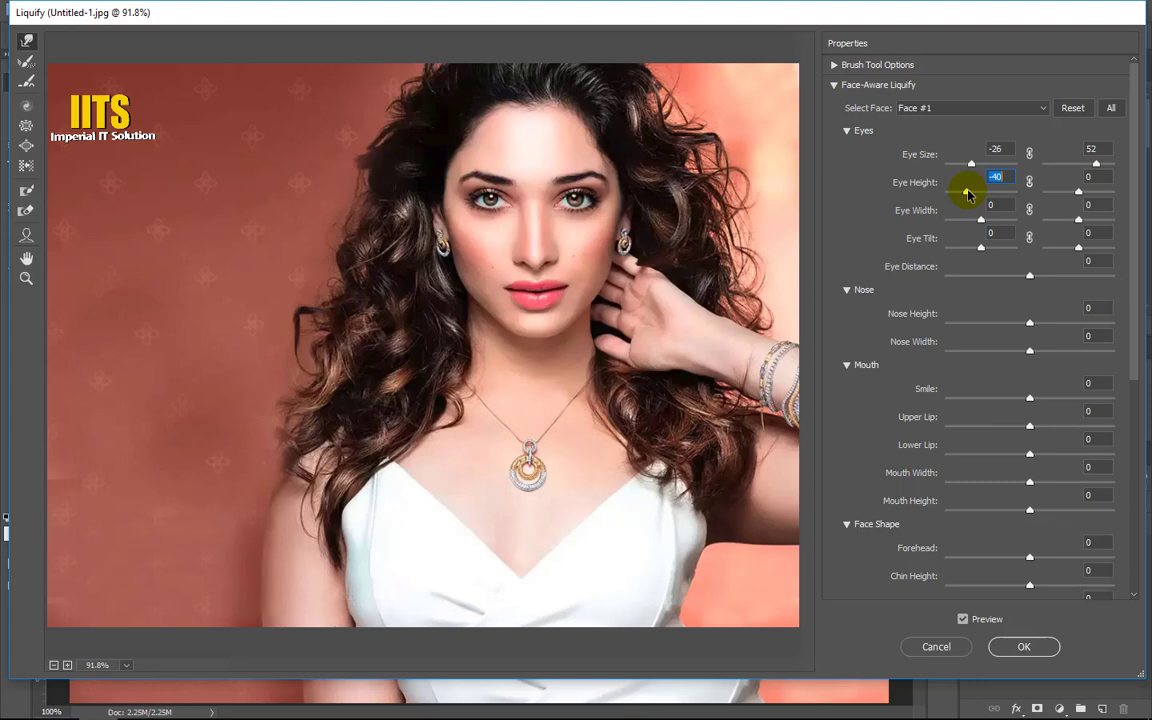
pyautogui.moveTo(978, 193)
pyautogui.mouseDown()
pyautogui.moveTo(1016, 188)
pyautogui.moveTo(987, 190)
pyautogui.moveTo(1001, 197)
pyautogui.mouseUp()
pyautogui.moveTo(1078, 191); pyautogui.dragTo(1075, 193)
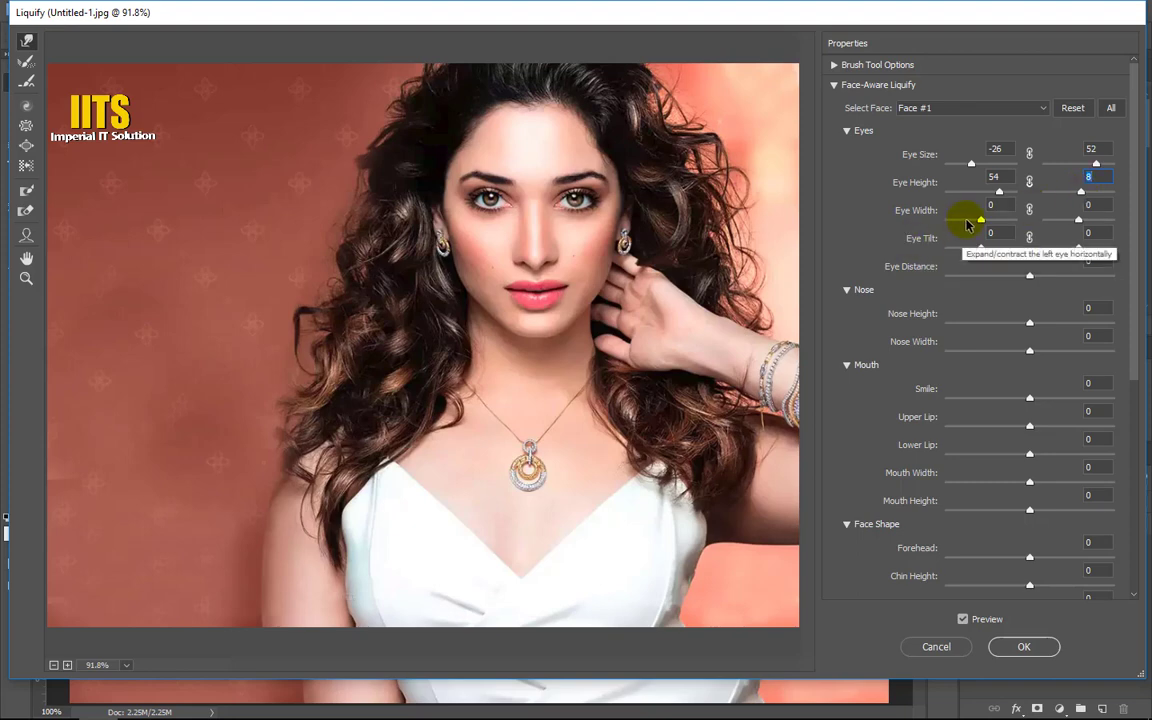
pyautogui.moveTo(980, 220); pyautogui.dragTo(1001, 220)
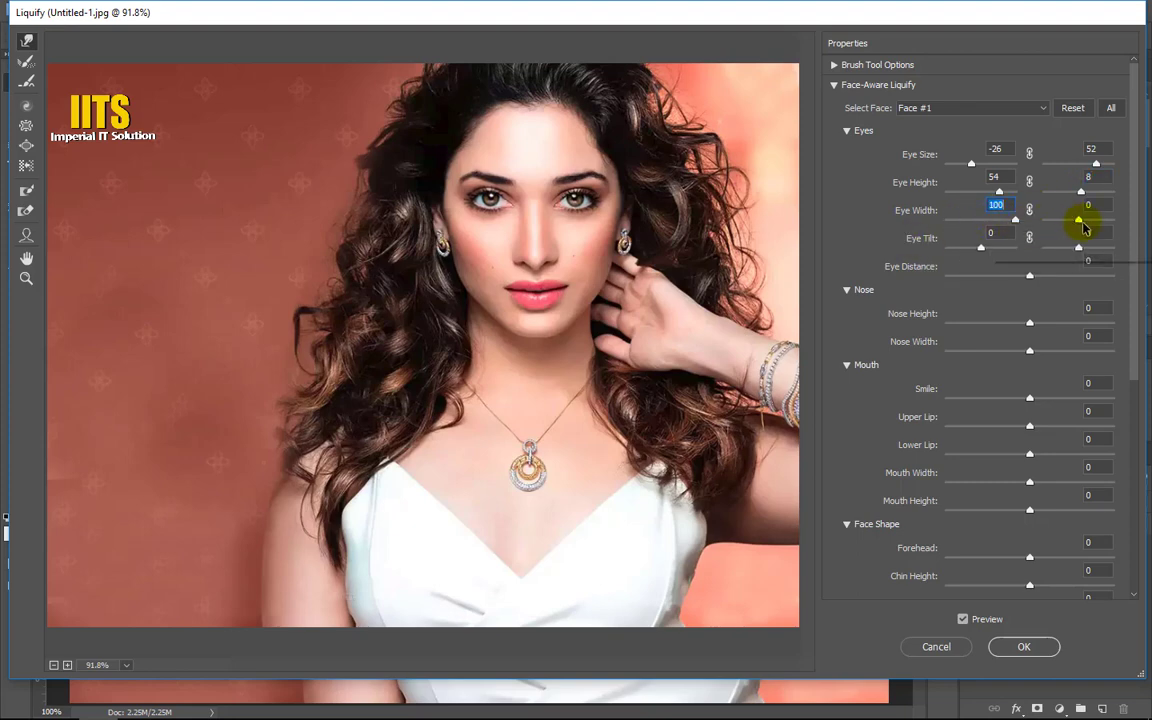
pyautogui.moveTo(1079, 222); pyautogui.dragTo(1119, 226)
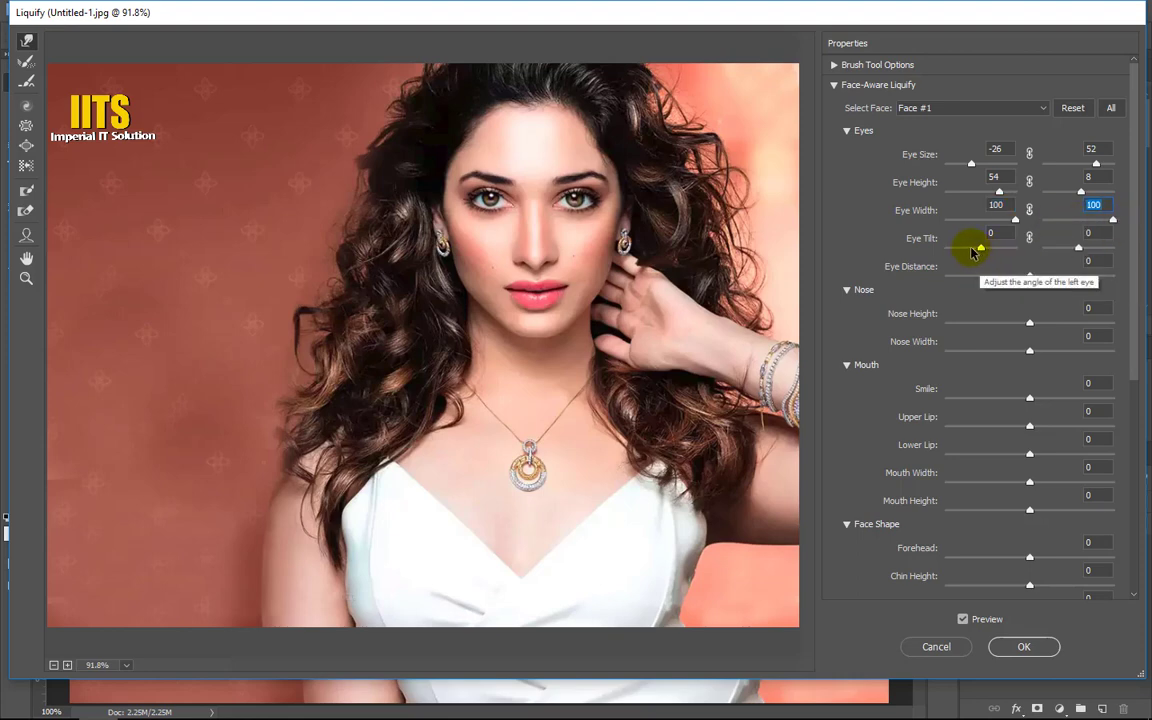
pyautogui.moveTo(983, 250); pyautogui.dragTo(986, 251)
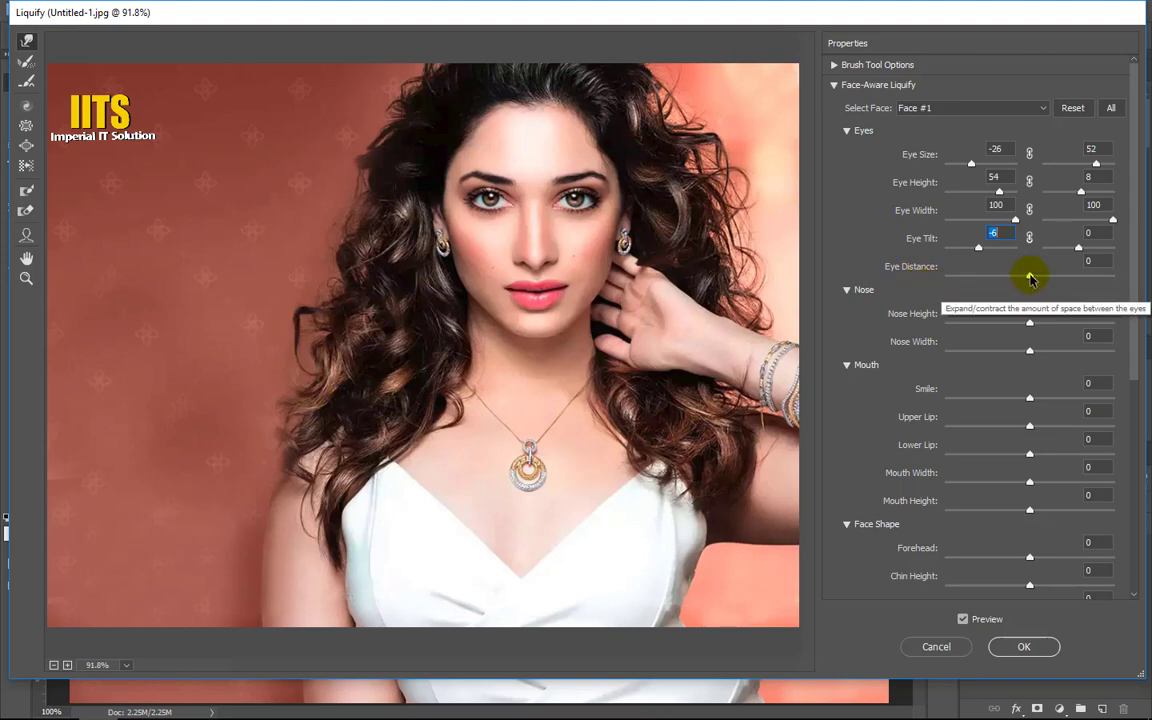
pyautogui.moveTo(1028, 277); pyautogui.dragTo(943, 274)
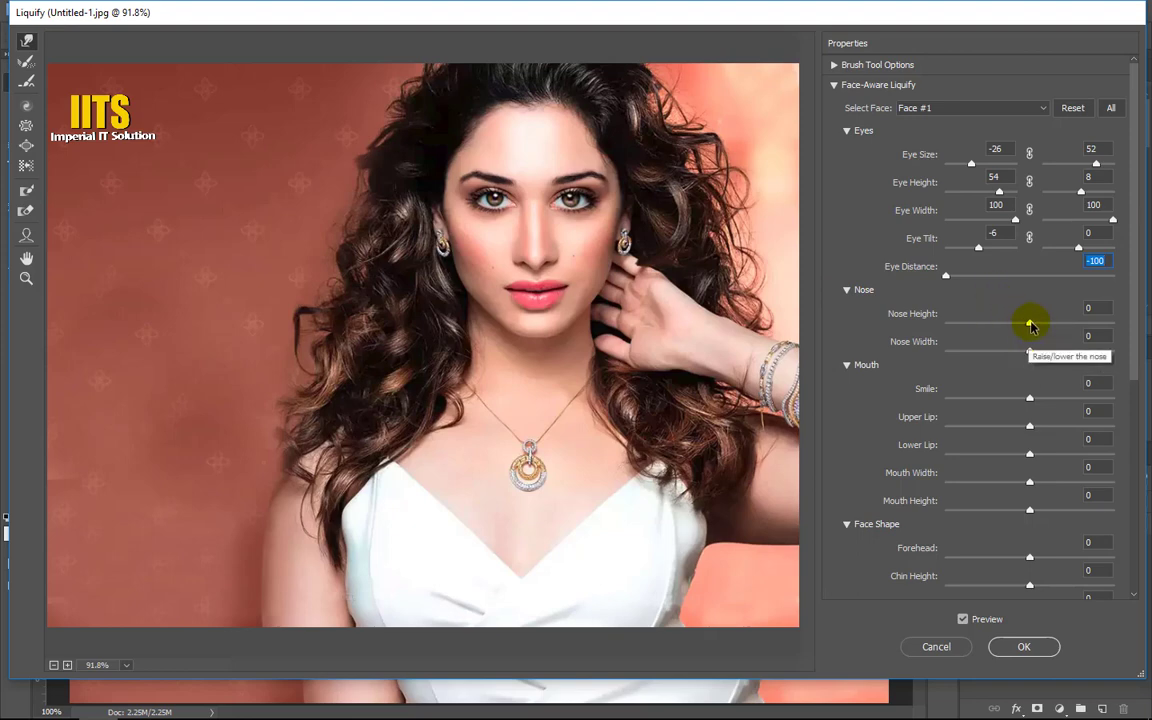
# Set Nose Height to 6 and Nose Width to 11.
pyautogui.moveTo(1029, 323)
pyautogui.mouseDown()
pyautogui.moveTo(1082, 329)
pyautogui.moveTo(937, 320)
pyautogui.moveTo(1070, 326)
pyautogui.moveTo(1075, 336)
pyautogui.moveTo(1075, 352)
pyautogui.moveTo(972, 355)
pyautogui.moveTo(1060, 358)
pyautogui.moveTo(941, 355)
pyautogui.moveTo(985, 362)
pyautogui.mouseUp()
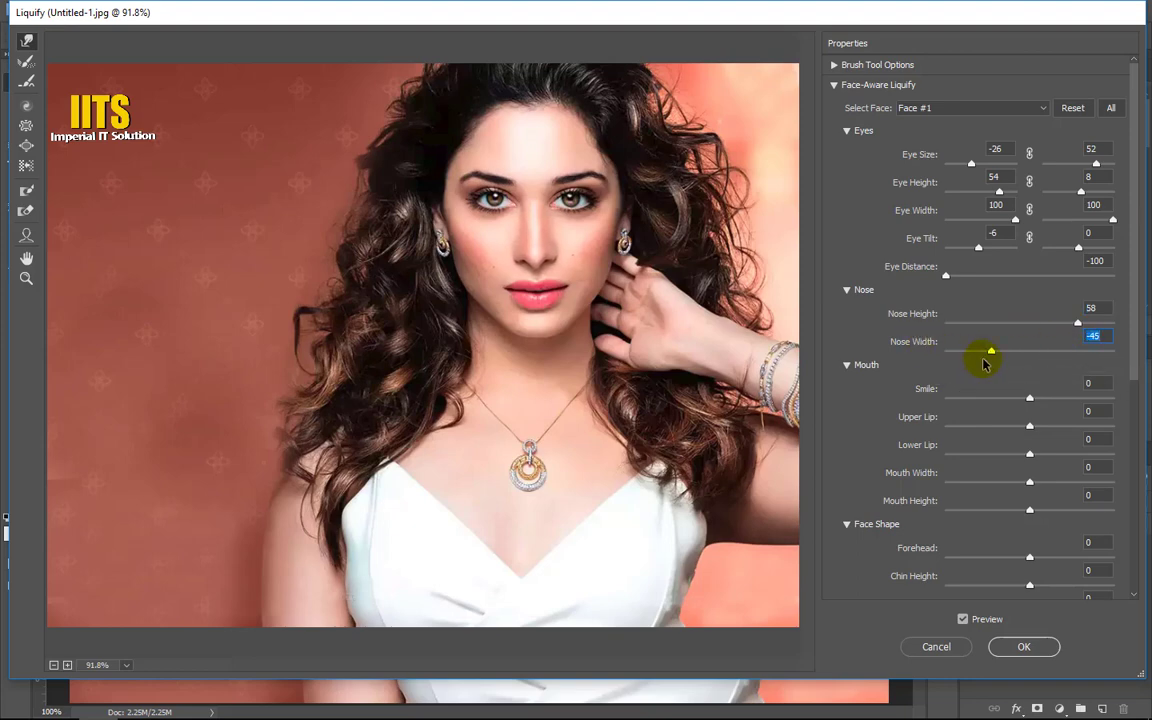
pyautogui.moveTo(1078, 322)
pyautogui.mouseDown()
pyautogui.moveTo(1034, 325)
pyautogui.moveTo(1018, 354)
pyautogui.moveTo(1077, 333)
pyautogui.moveTo(1075, 361)
pyautogui.moveTo(1034, 350)
pyautogui.moveTo(1071, 352)
pyautogui.moveTo(1041, 322)
pyautogui.moveTo(1092, 328)
pyautogui.moveTo(1012, 323)
pyautogui.moveTo(1050, 331)
pyautogui.moveTo(1036, 331)
pyautogui.mouseUp()
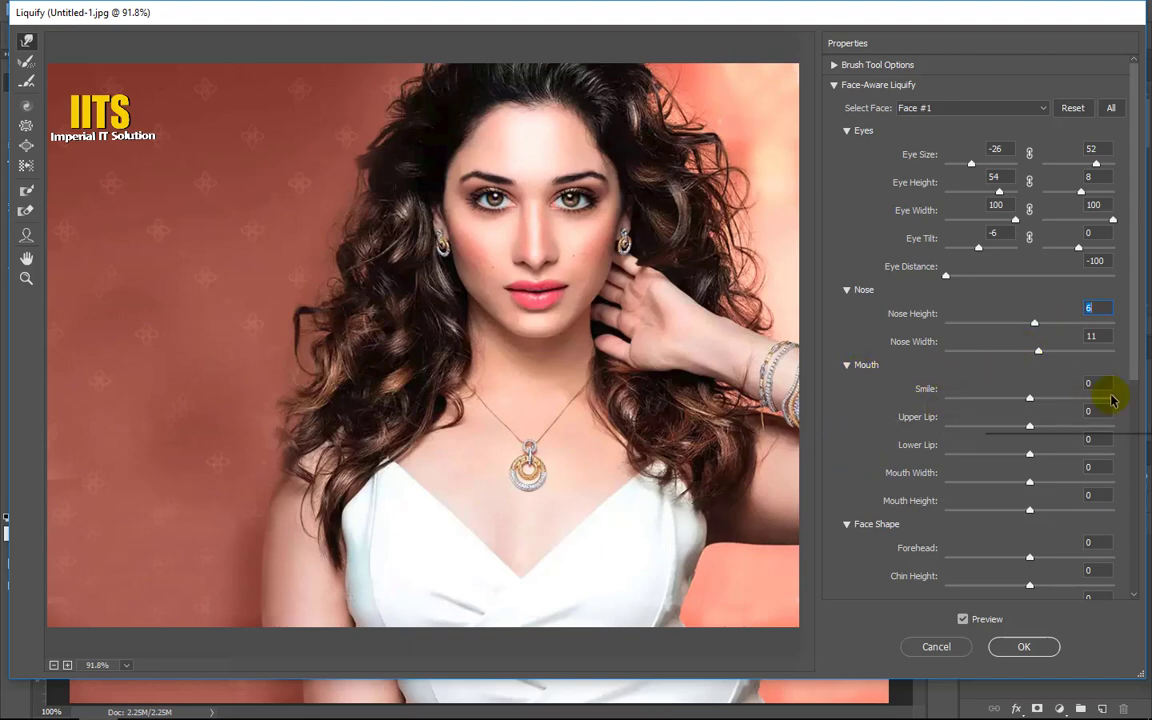
# Set Smile 56, Upper and Lower Lip 38, Mouth Width 71, Mouth Height -81.
pyautogui.moveTo(1134, 365); pyautogui.dragTo(1136, 438)
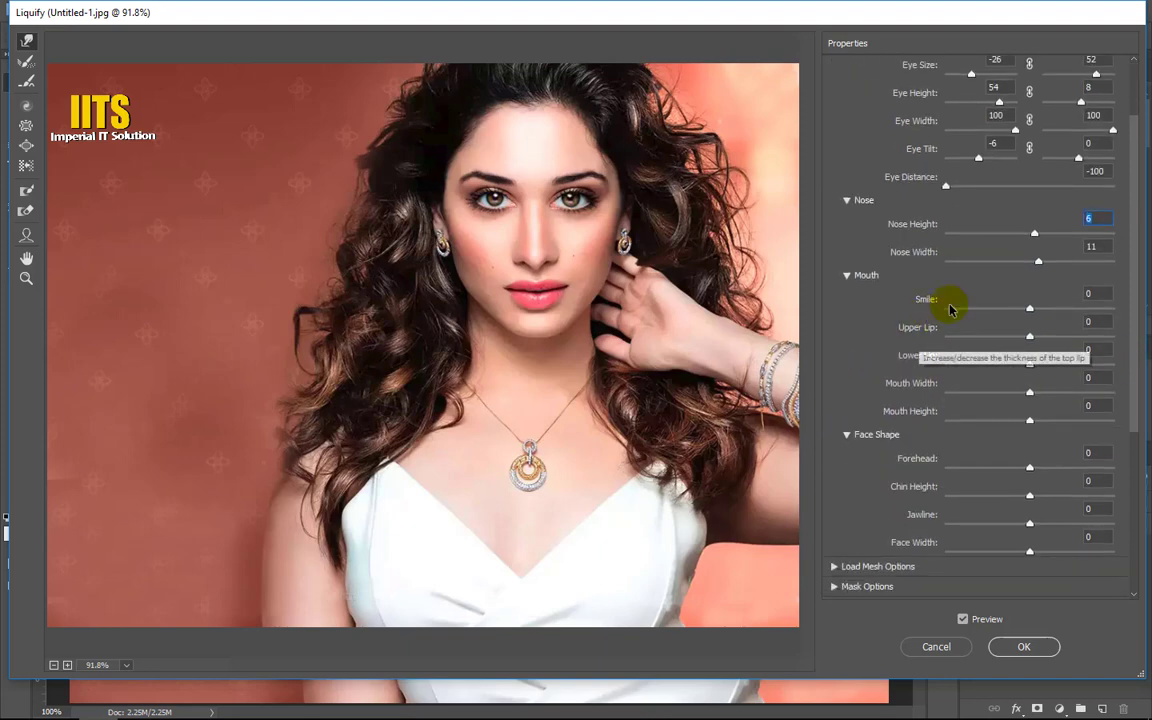
pyautogui.moveTo(1030, 308); pyautogui.dragTo(1075, 309)
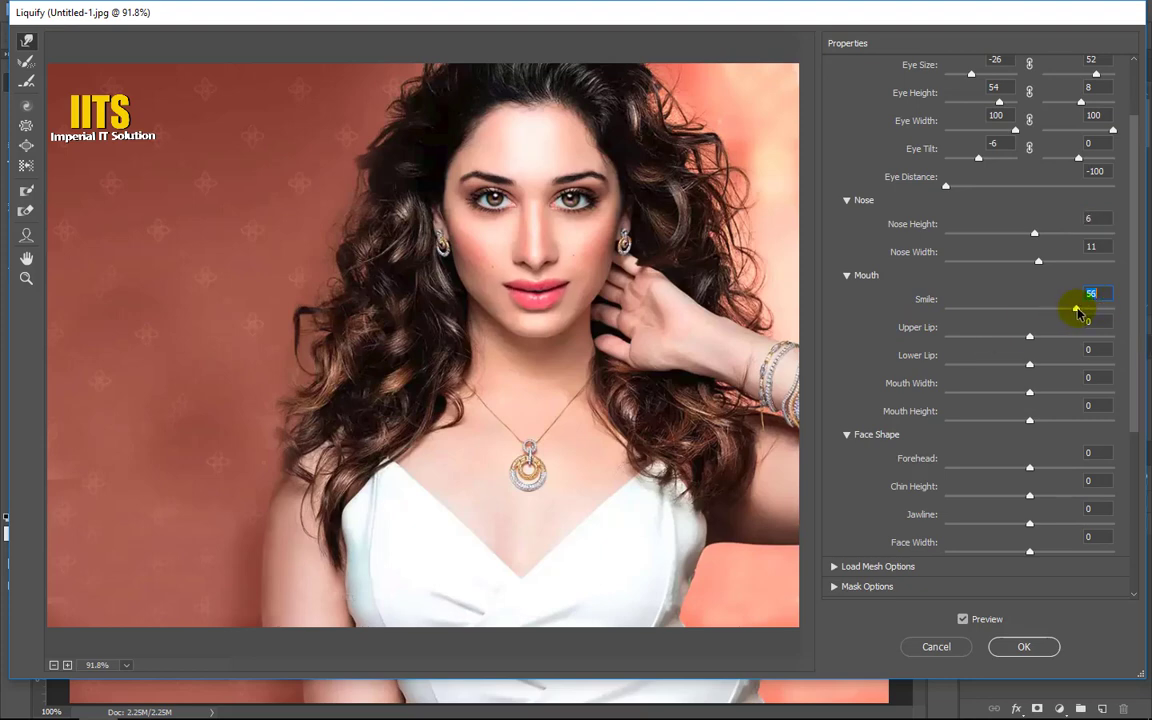
pyautogui.moveTo(1030, 336)
pyautogui.mouseDown()
pyautogui.moveTo(1055, 338)
pyautogui.moveTo(1005, 342)
pyautogui.moveTo(1067, 352)
pyautogui.moveTo(1010, 365)
pyautogui.moveTo(1060, 366)
pyautogui.moveTo(998, 393)
pyautogui.moveTo(1049, 395)
pyautogui.moveTo(964, 395)
pyautogui.moveTo(1088, 401)
pyautogui.moveTo(1077, 421)
pyautogui.moveTo(950, 420)
pyautogui.mouseUp()
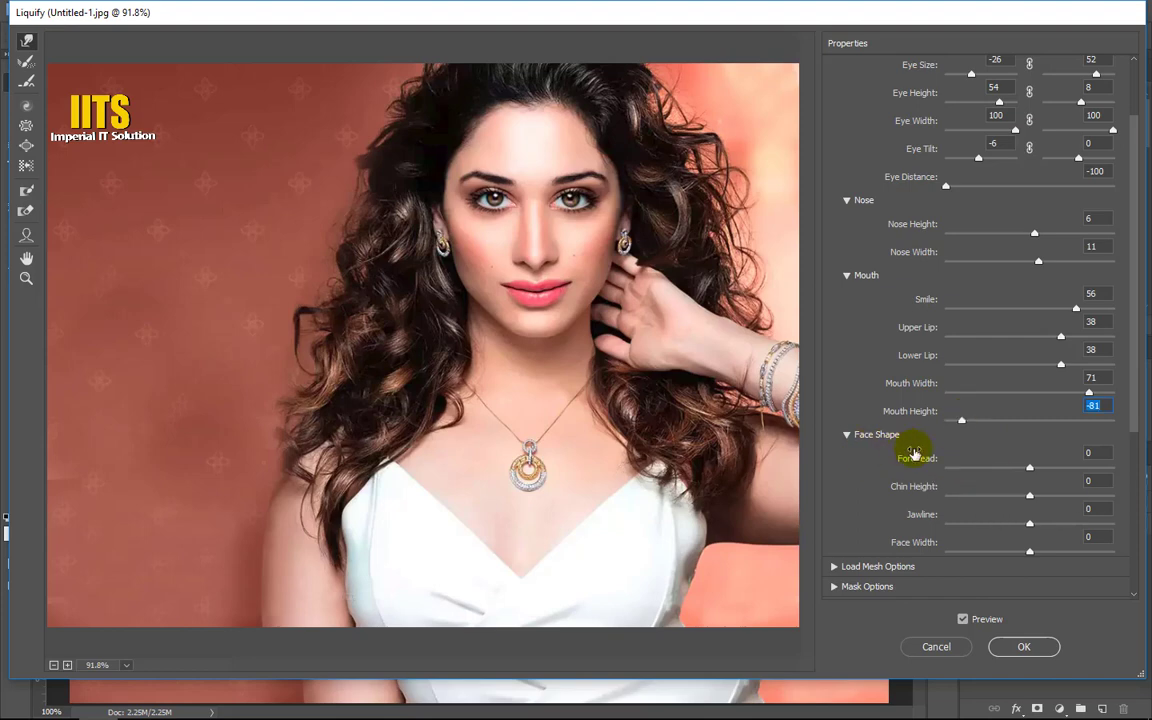
# Drag the Face Shape sliders to Forehead 35, Chin Height -100, Jawline 100 and Face Width 100.
pyautogui.scroll(-3, 1110, 410)
pyautogui.scroll(-2, 1100, 300)
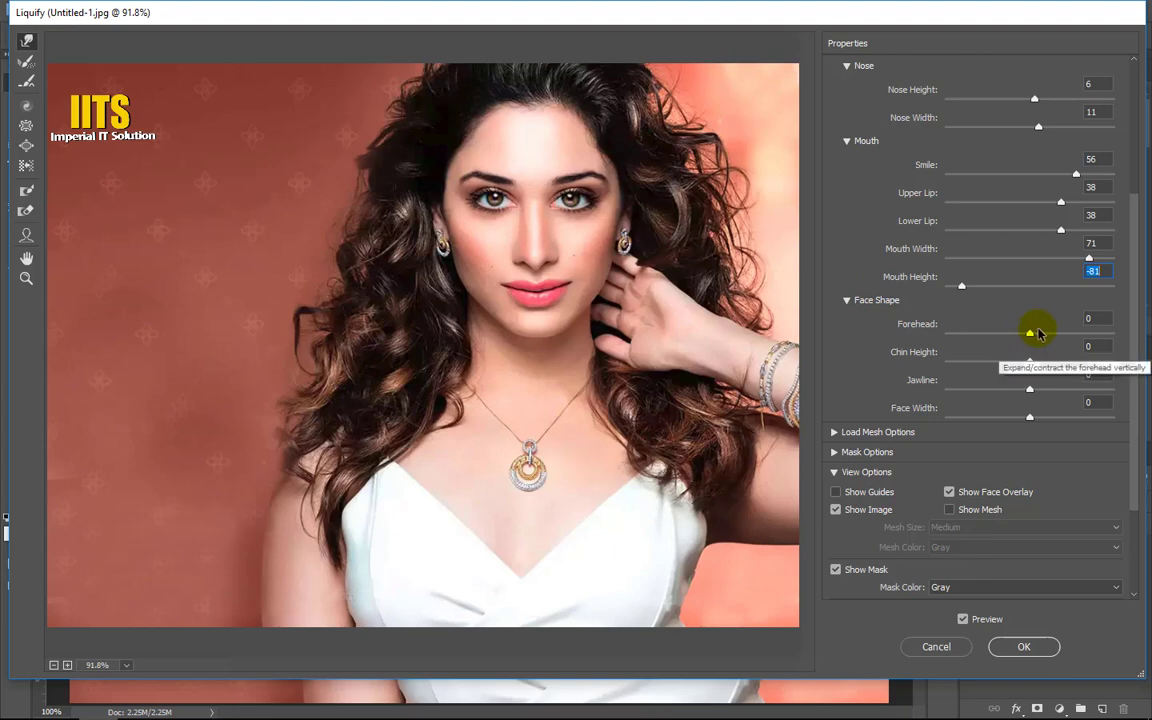
pyautogui.moveTo(1031, 337)
pyautogui.mouseDown()
pyautogui.moveTo(1148, 345)
pyautogui.moveTo(873, 376)
pyautogui.mouseUp()
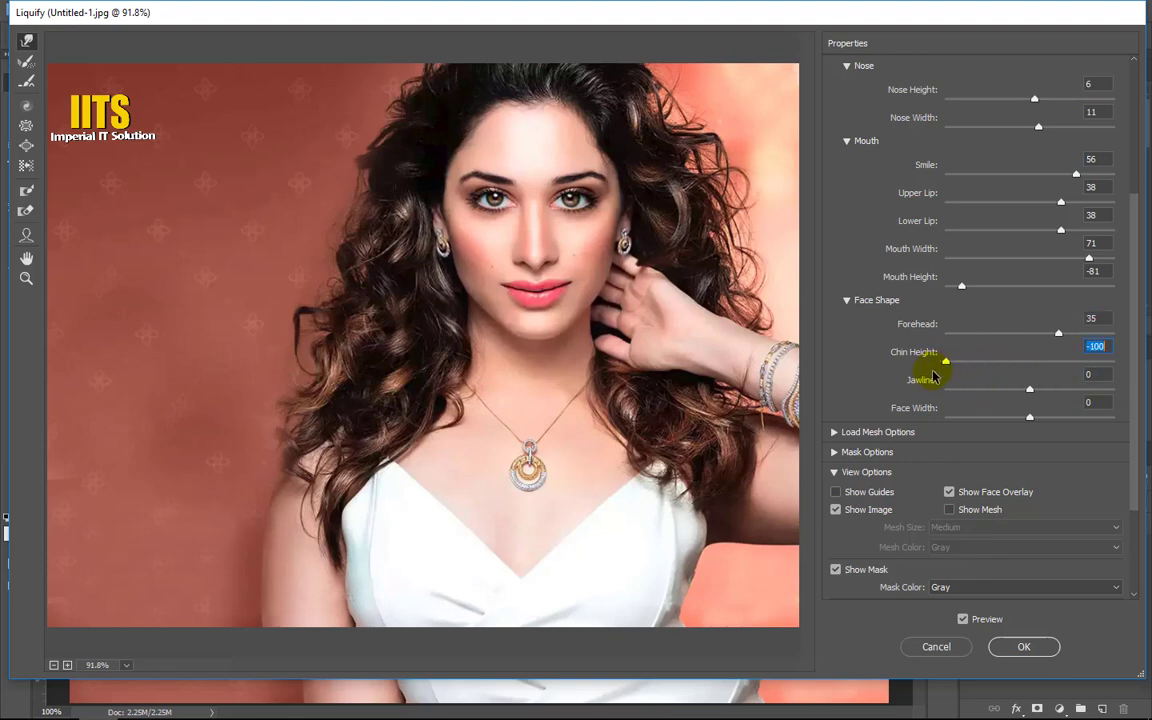
pyautogui.moveTo(1030, 389); pyautogui.dragTo(1113, 390)
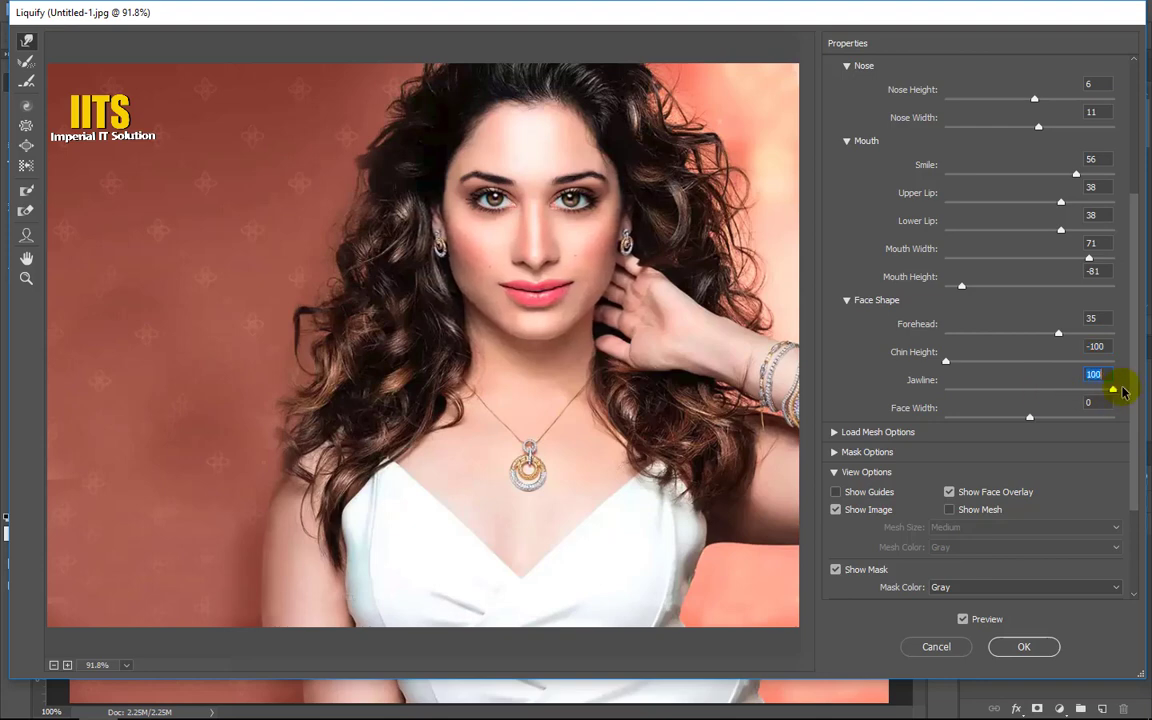
pyautogui.moveTo(1116, 396); pyautogui.dragTo(1133, 392)
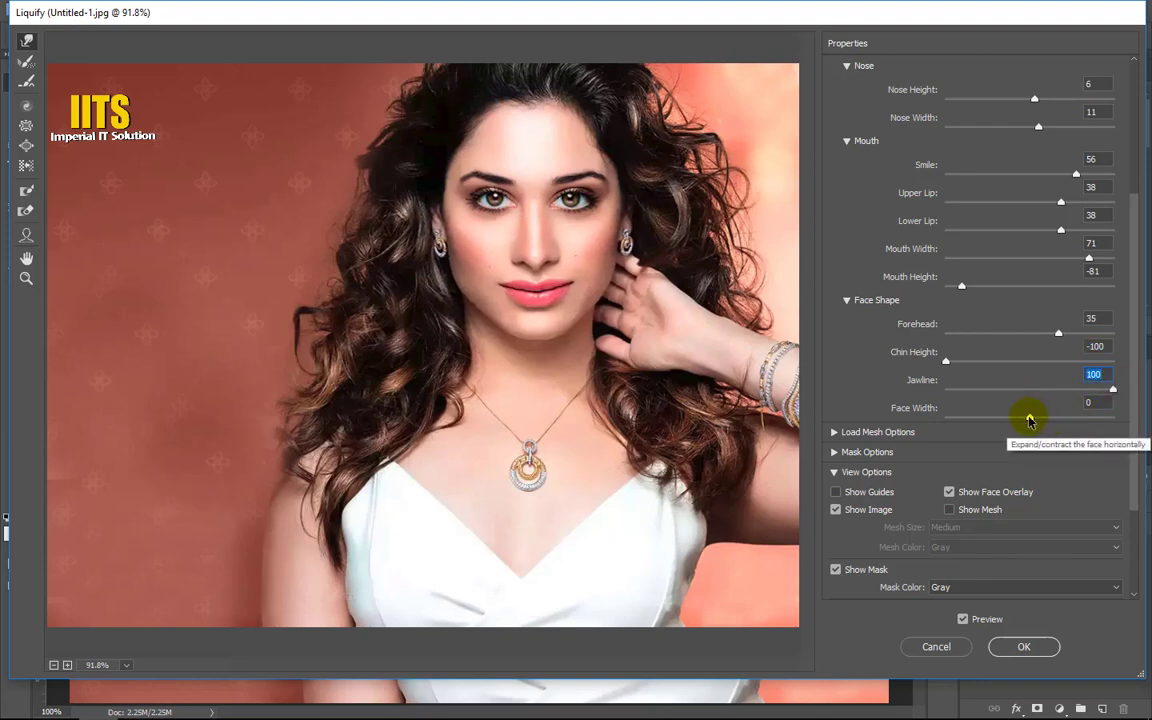
pyautogui.moveTo(1029, 417); pyautogui.dragTo(1123, 421)
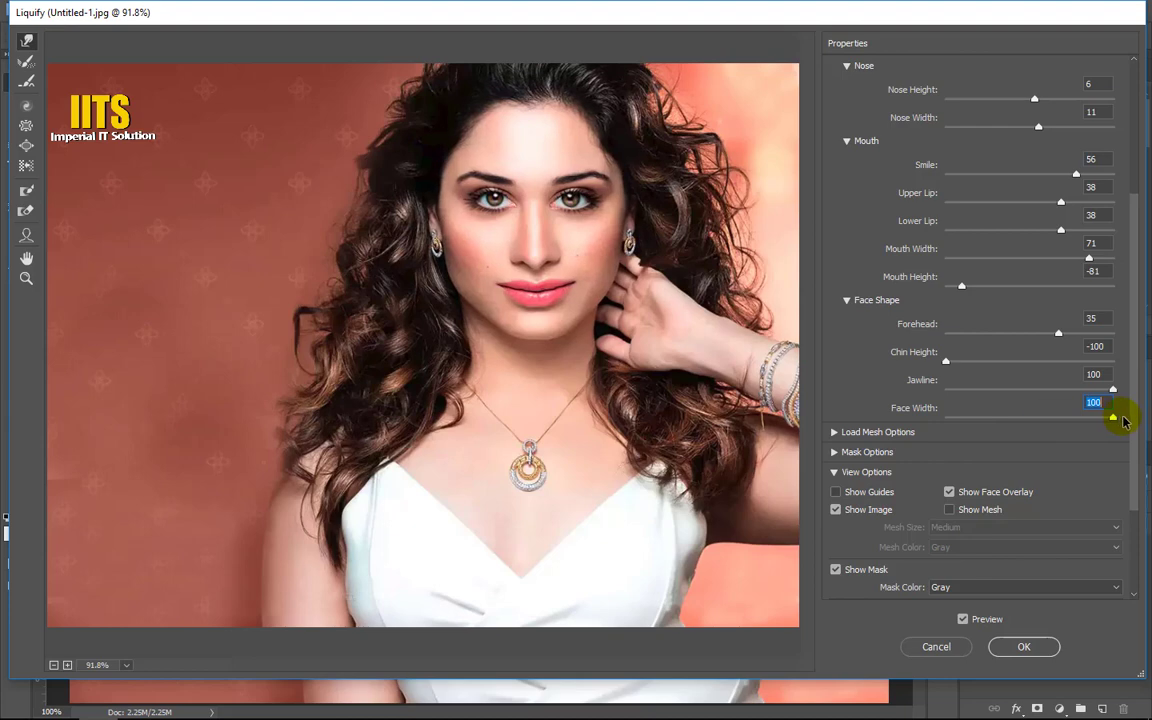
pyautogui.scroll(-2, 1087, 560)
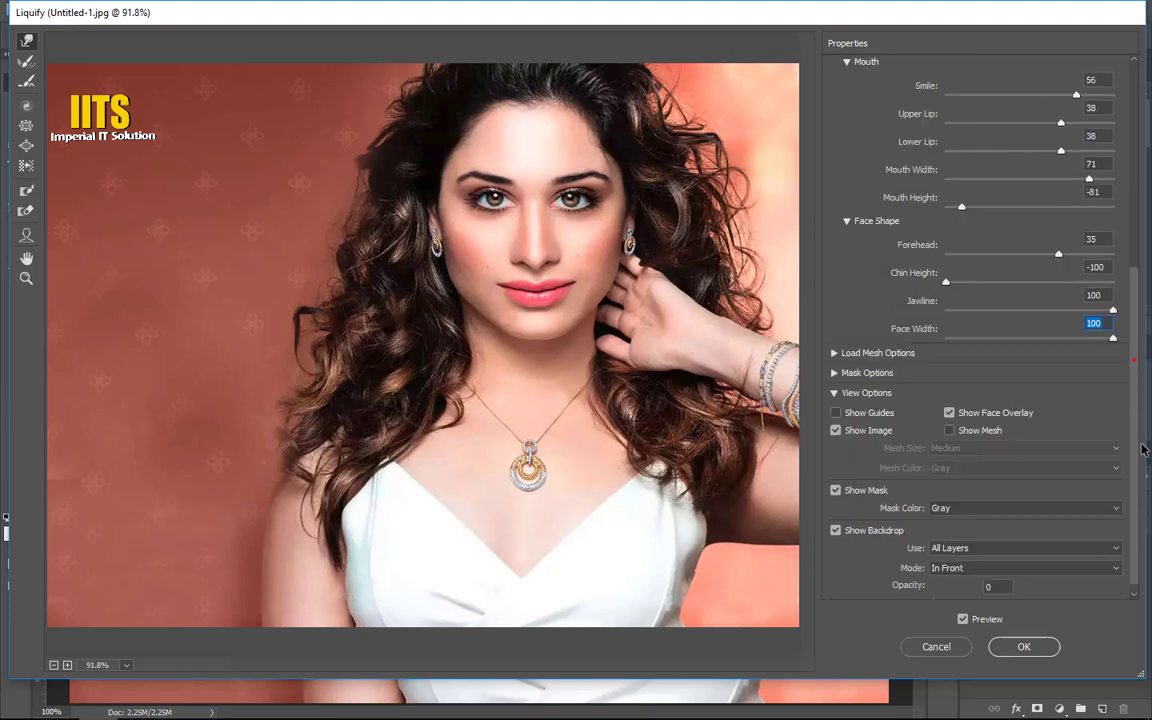
pyautogui.scroll(-1, 1087, 574)
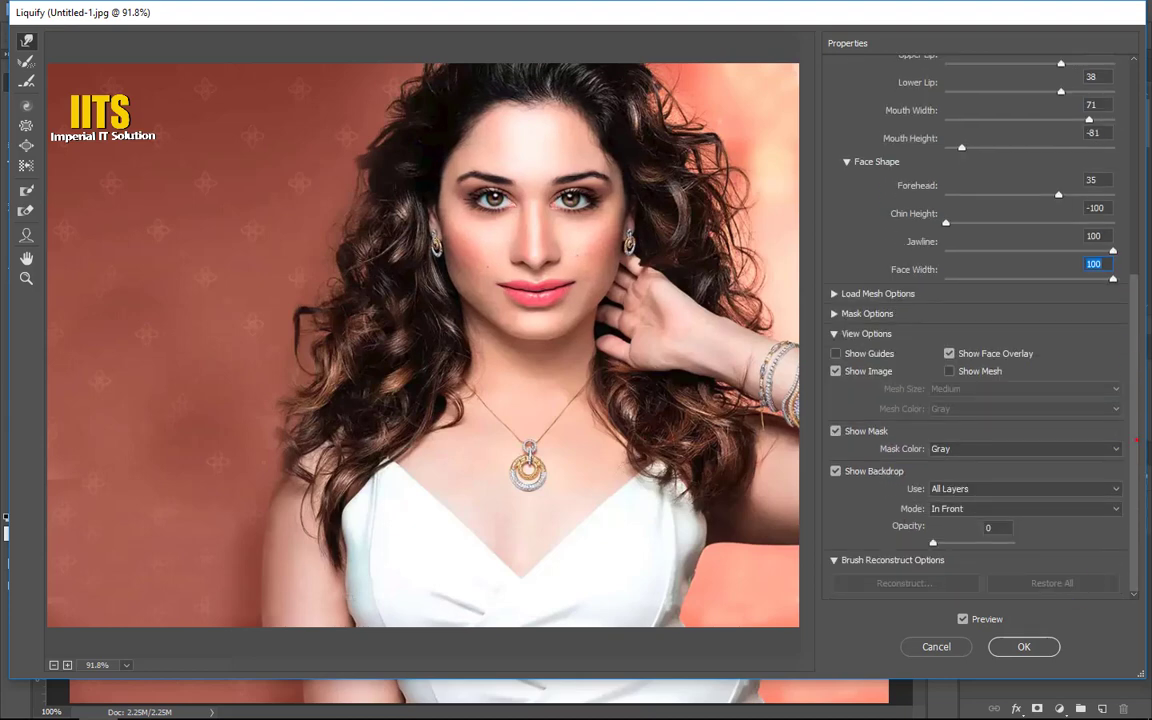
# Undo a trial nose stretch, then ease Jawline back to 26 and Face Width to 39.
pyautogui.moveTo(527, 244); pyautogui.dragTo(556, 323)
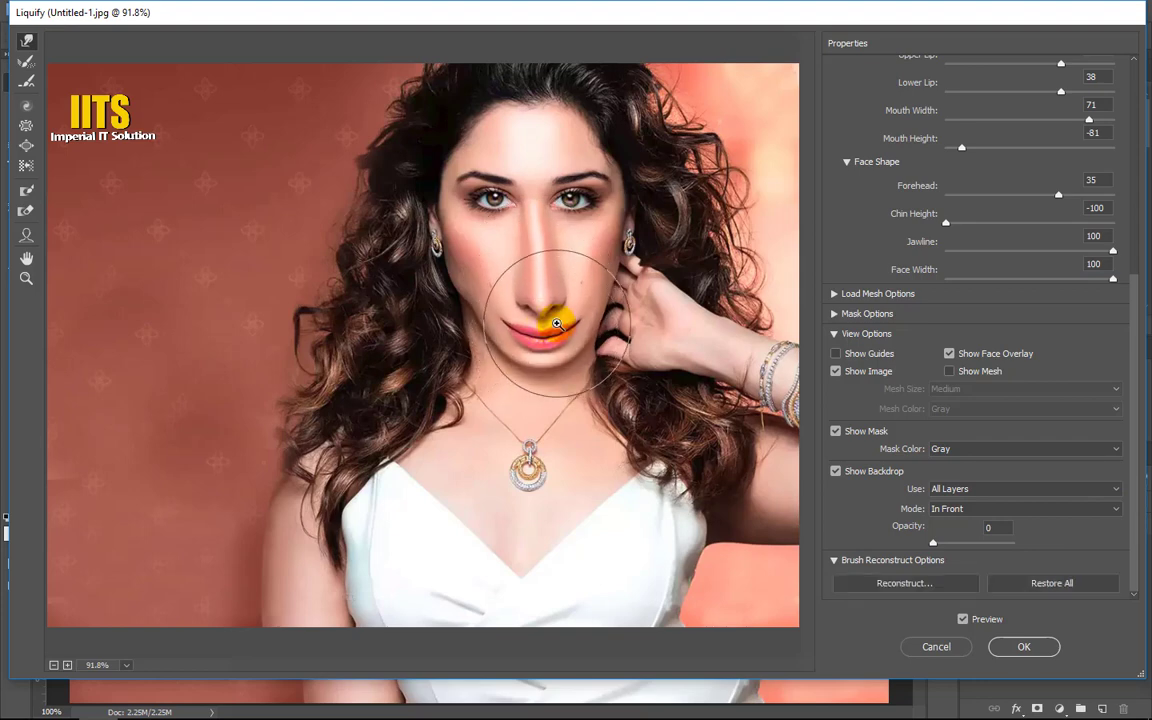
pyautogui.hotkey('ctrl', 'z')
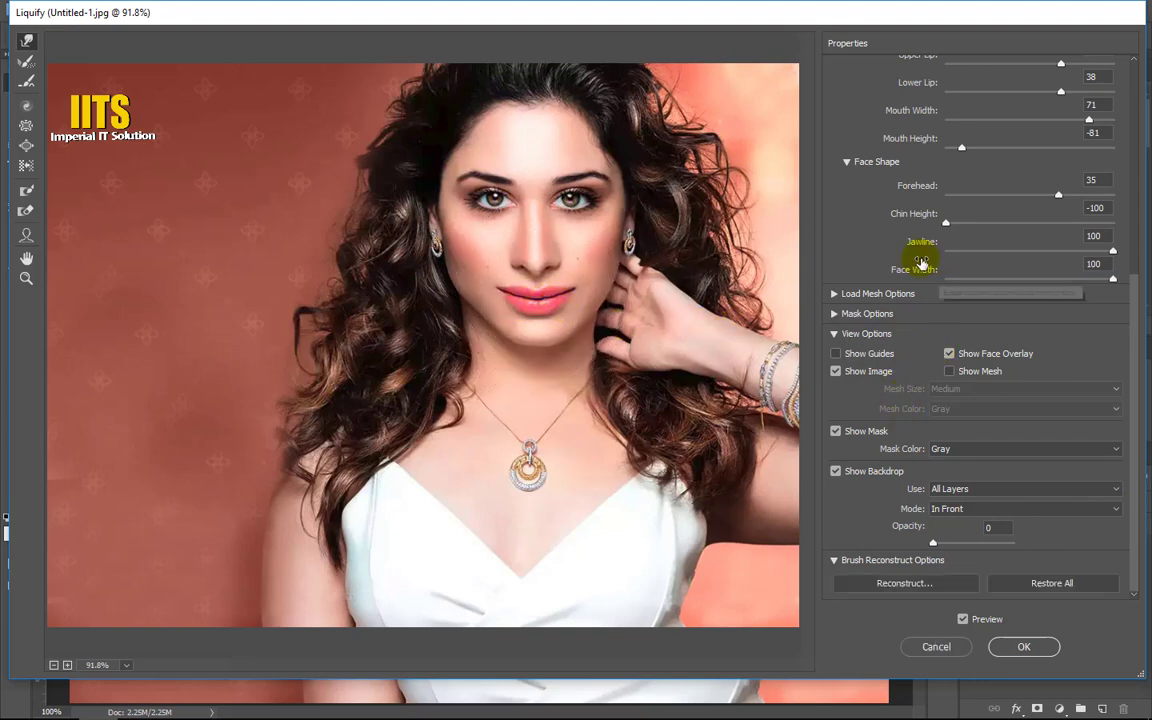
pyautogui.moveTo(1112, 251)
pyautogui.mouseDown()
pyautogui.moveTo(1068, 258)
pyautogui.moveTo(1061, 283)
pyautogui.mouseUp()
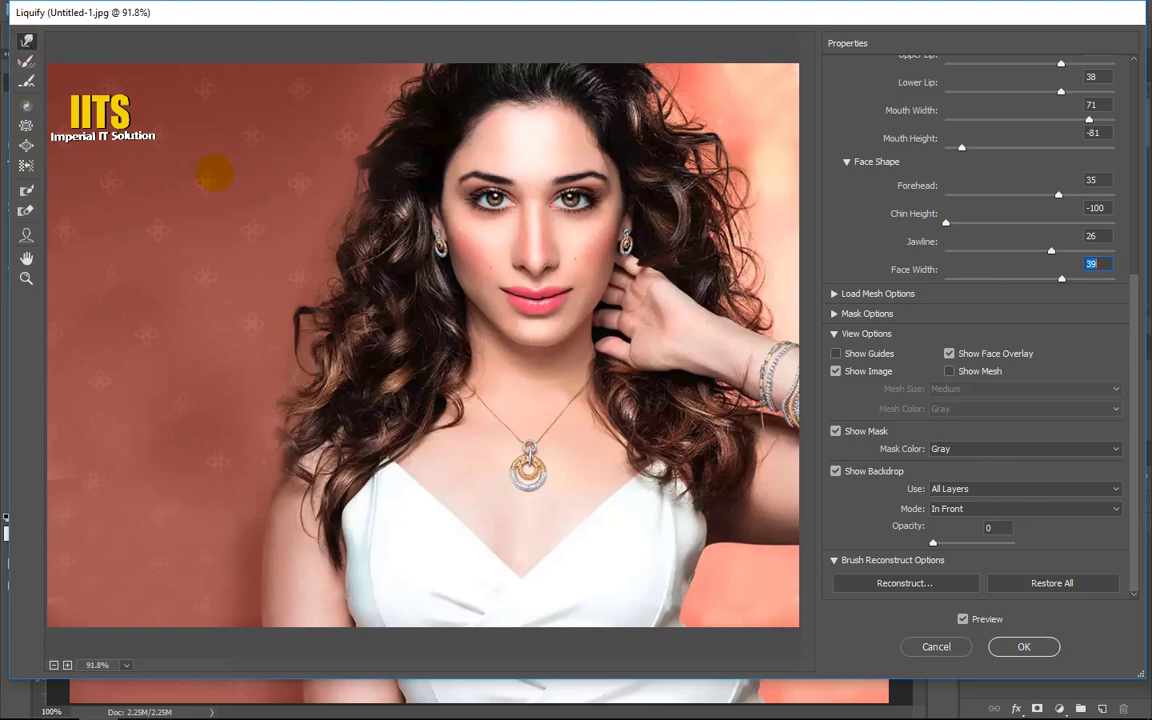
pyautogui.click(497, 291)
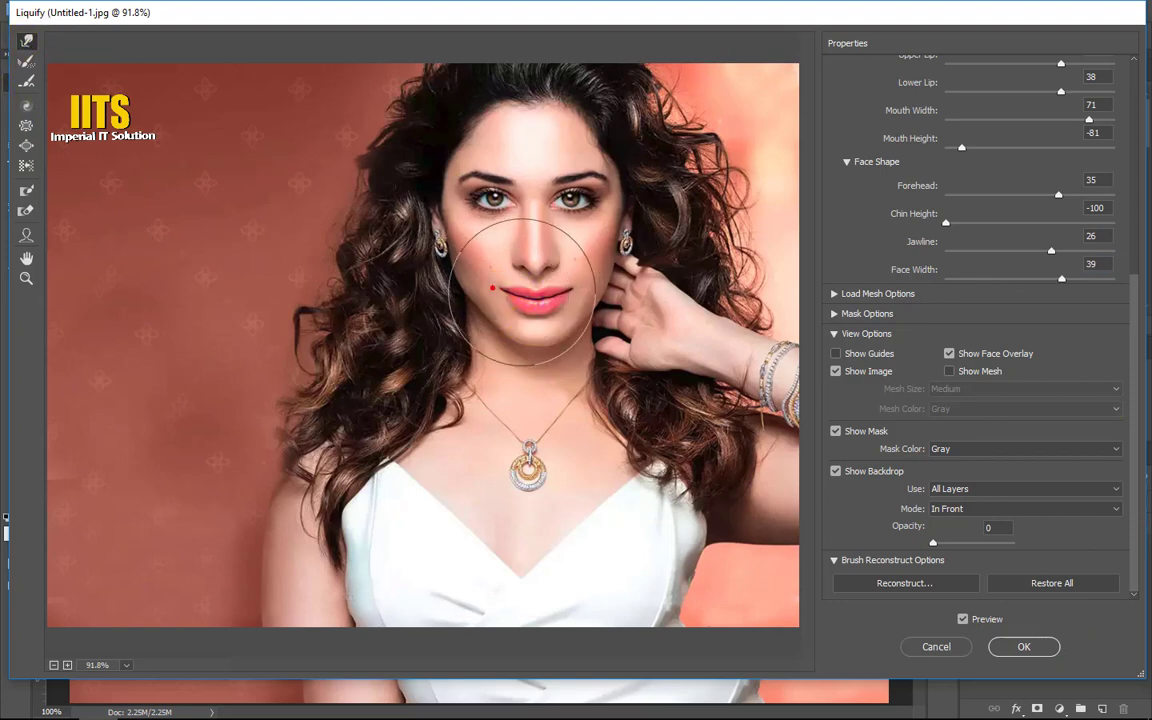
pyautogui.click(250, 272)
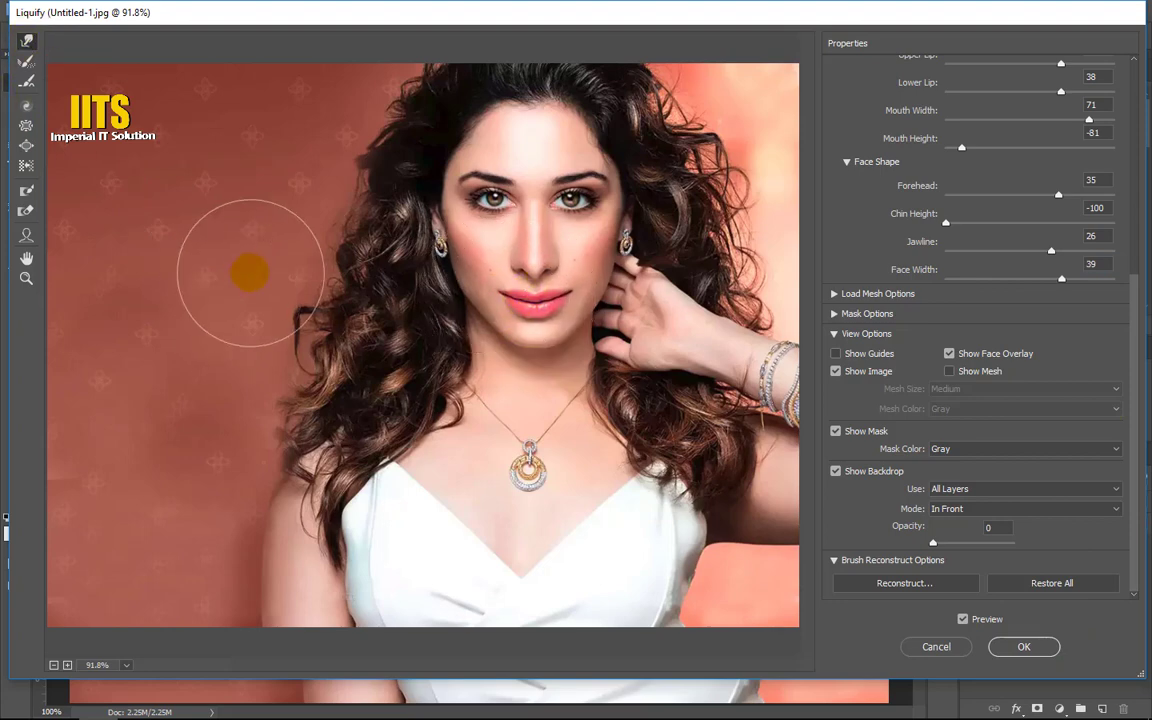
# Try the Bloat Tool on the left cheek.
pyautogui.click(27, 145)
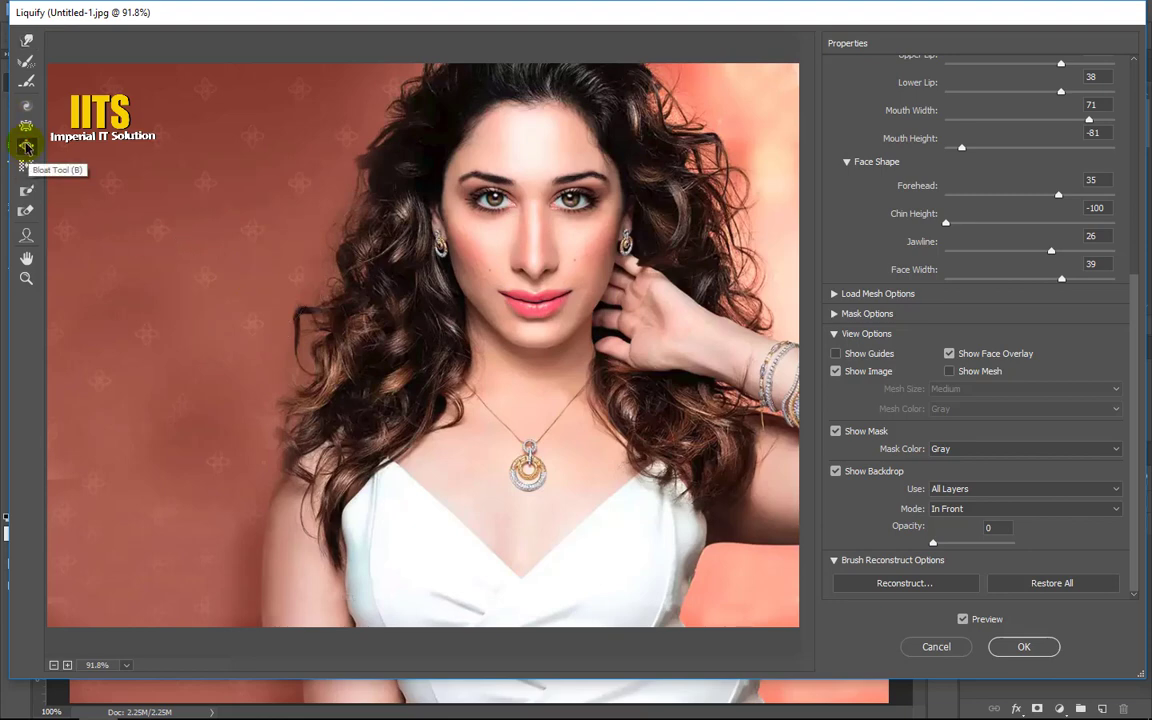
pyautogui.click(483, 297)
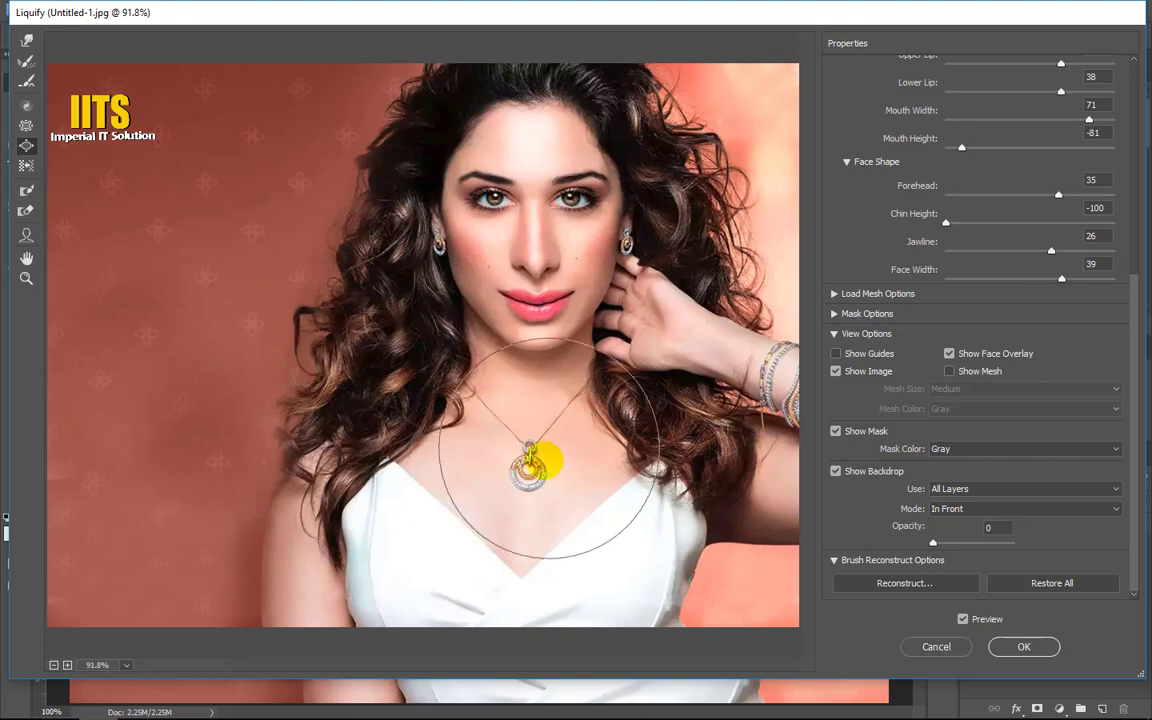
pyautogui.press('alt')
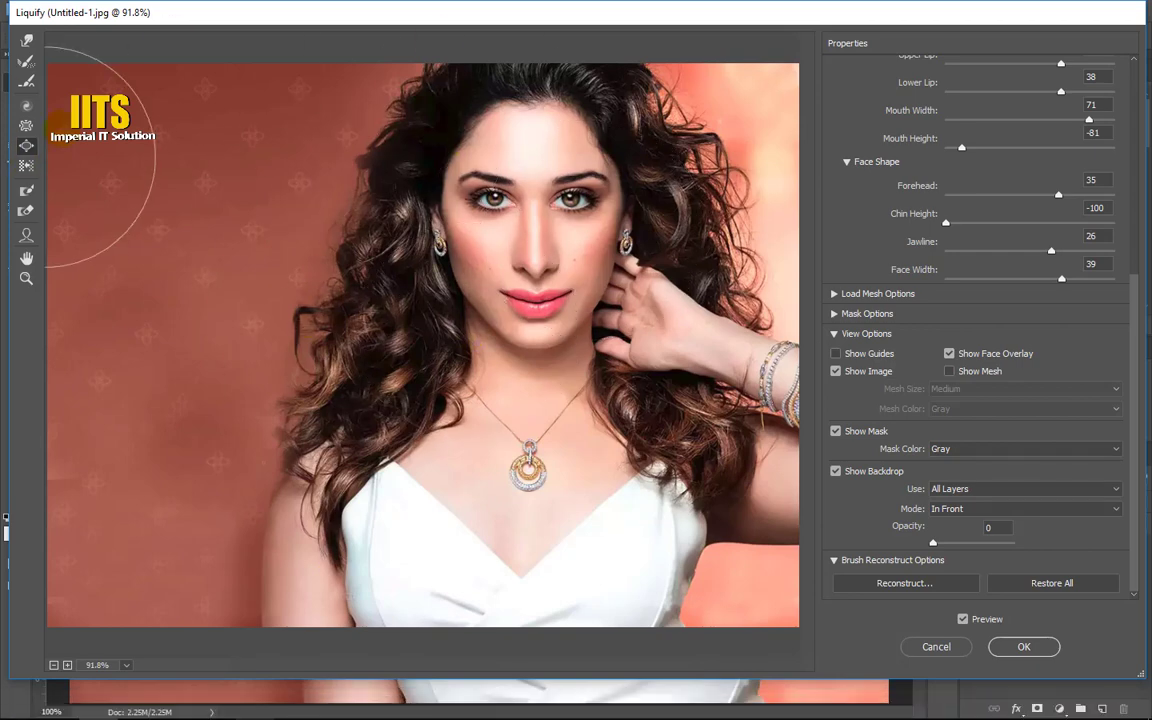
# Freeze-mask the eyes, trial-warp and undo the lower face, then raise Show Backdrop opacity.
pyautogui.click(27, 190)
pyautogui.moveTo(488, 210); pyautogui.dragTo(580, 205)
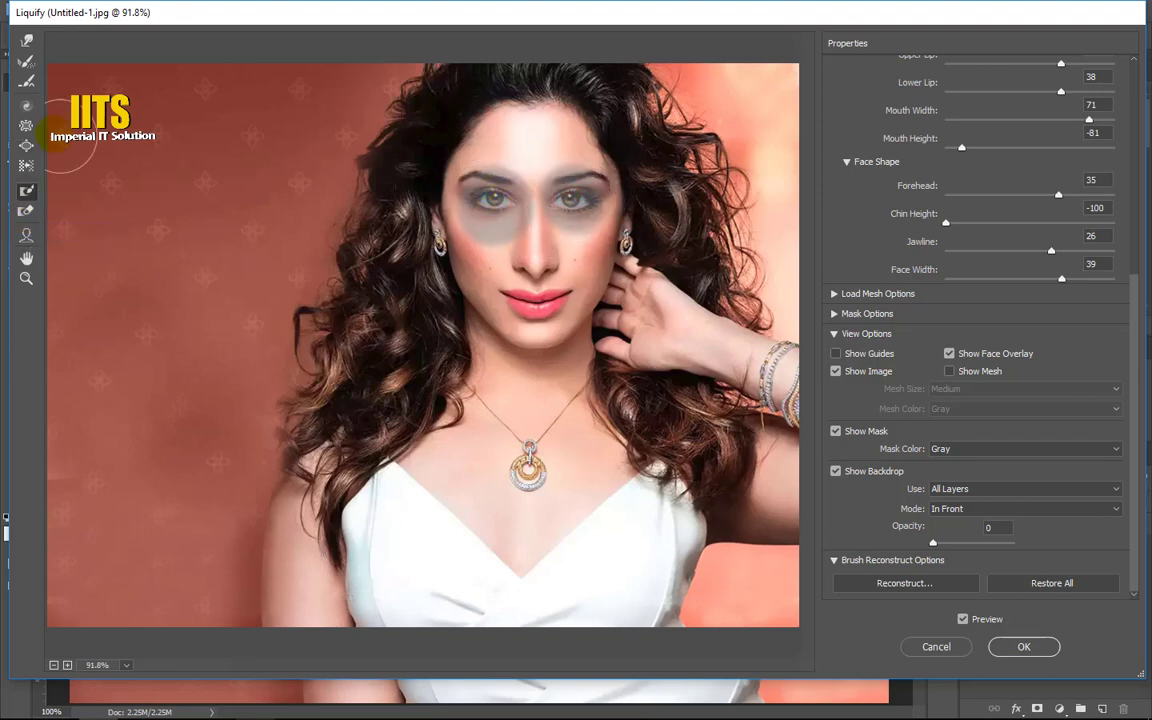
pyautogui.click(27, 40)
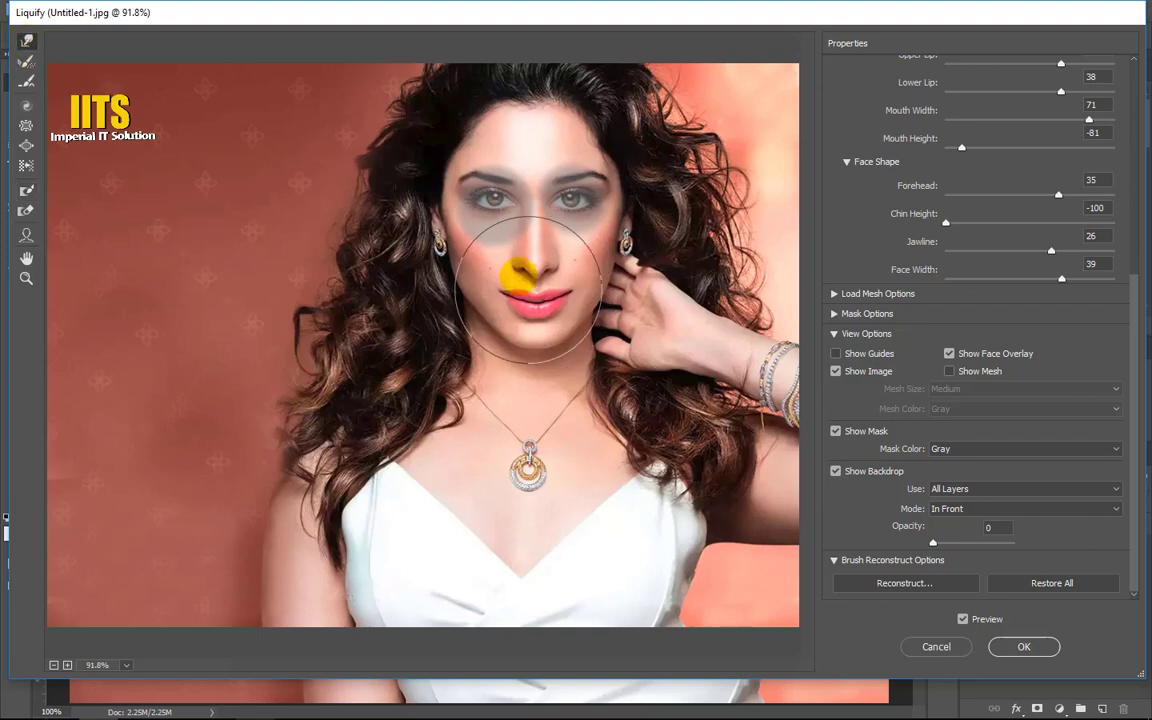
pyautogui.moveTo(520, 245)
pyautogui.mouseDown()
pyautogui.moveTo(455, 283)
pyautogui.moveTo(476, 249)
pyautogui.moveTo(463, 257)
pyautogui.moveTo(614, 266)
pyautogui.moveTo(540, 300)
pyautogui.moveTo(470, 290)
pyautogui.moveTo(510, 285)
pyautogui.moveTo(554, 333)
pyautogui.mouseUp()
pyautogui.hotkey('ctrl', 'z')
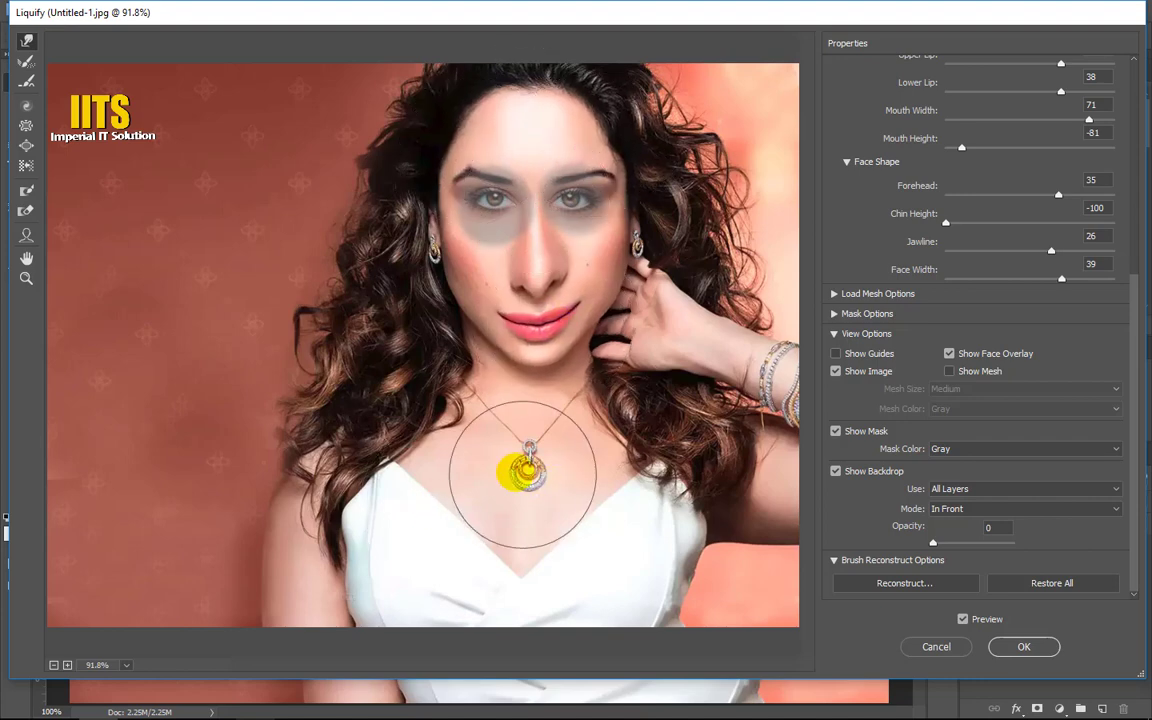
pyautogui.moveTo(928, 543)
pyautogui.mouseDown()
pyautogui.moveTo(998, 530)
pyautogui.moveTo(1020, 540)
pyautogui.moveTo(940, 543)
pyautogui.moveTo(1027, 544)
pyautogui.mouseUp()
# Set Backdrop Opacity to 100, then back to 0.
pyautogui.write('0')
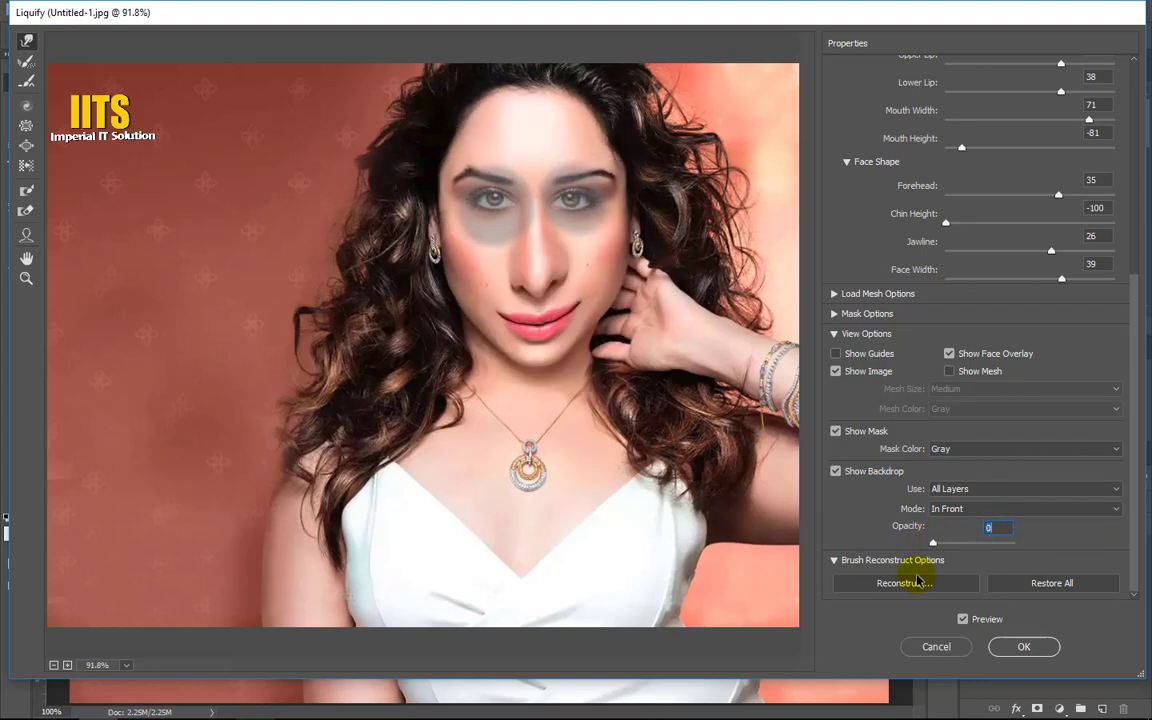
pyautogui.write('100')
pyautogui.press('Return')
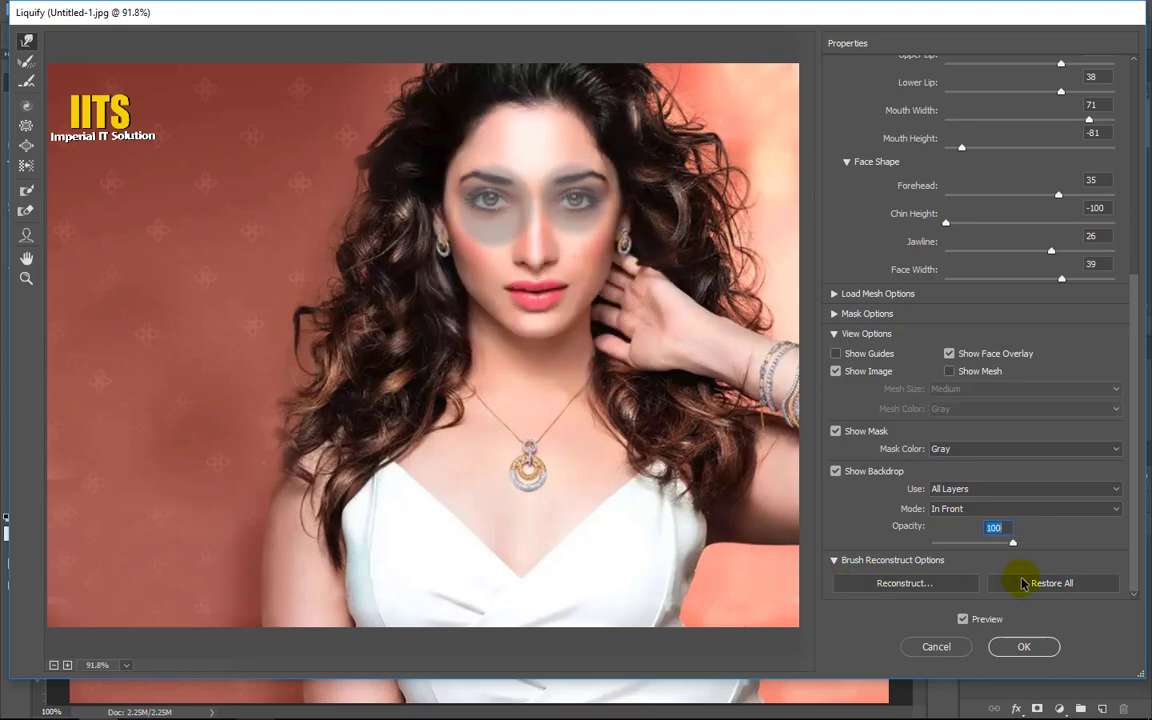
pyautogui.write('0')
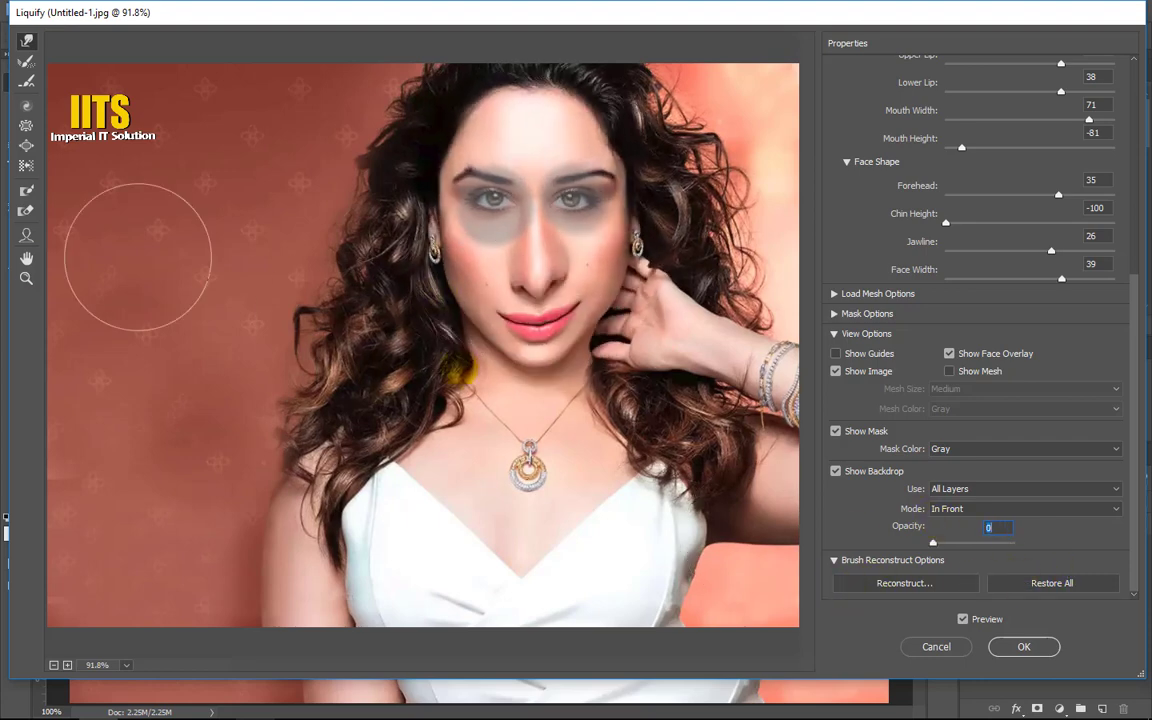
# Twirl the nose and mid-face slightly clockwise with the Twirl Clockwise Tool.
pyautogui.click(26, 105)
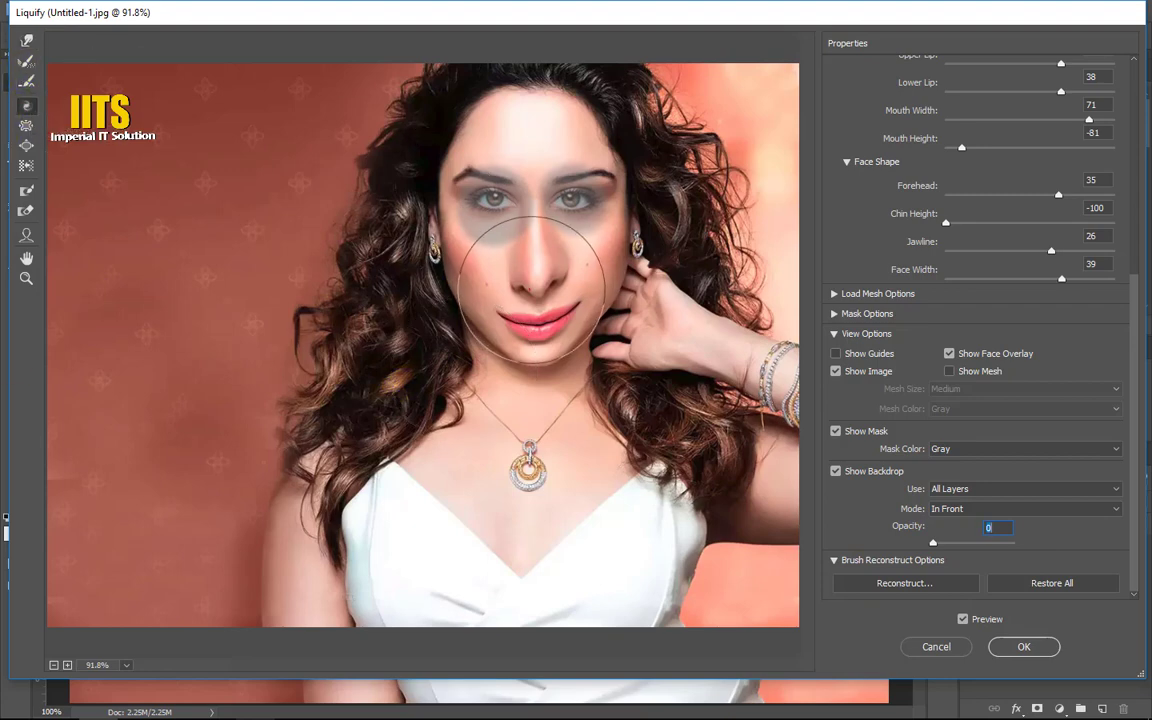
pyautogui.moveTo(531, 287)
pyautogui.mouseDown()
pyautogui.moveTo(522, 263)
pyautogui.moveTo(484, 265)
pyautogui.moveTo(483, 277)
pyautogui.mouseUp()
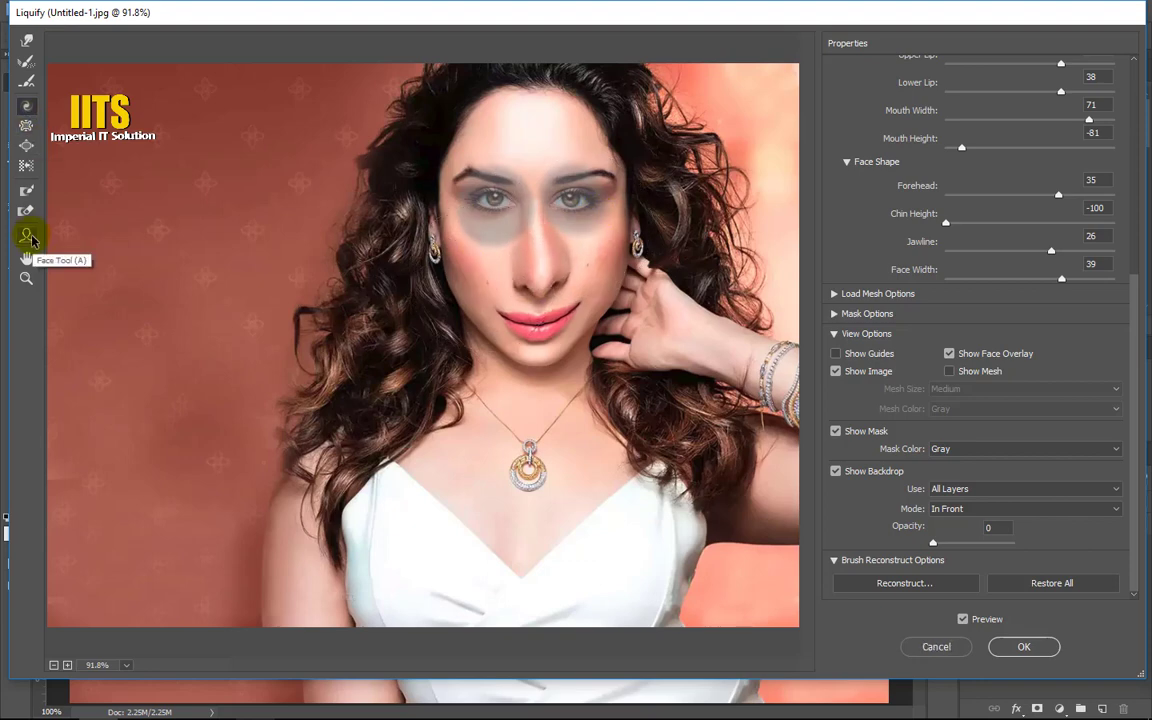
pyautogui.click(27, 196)
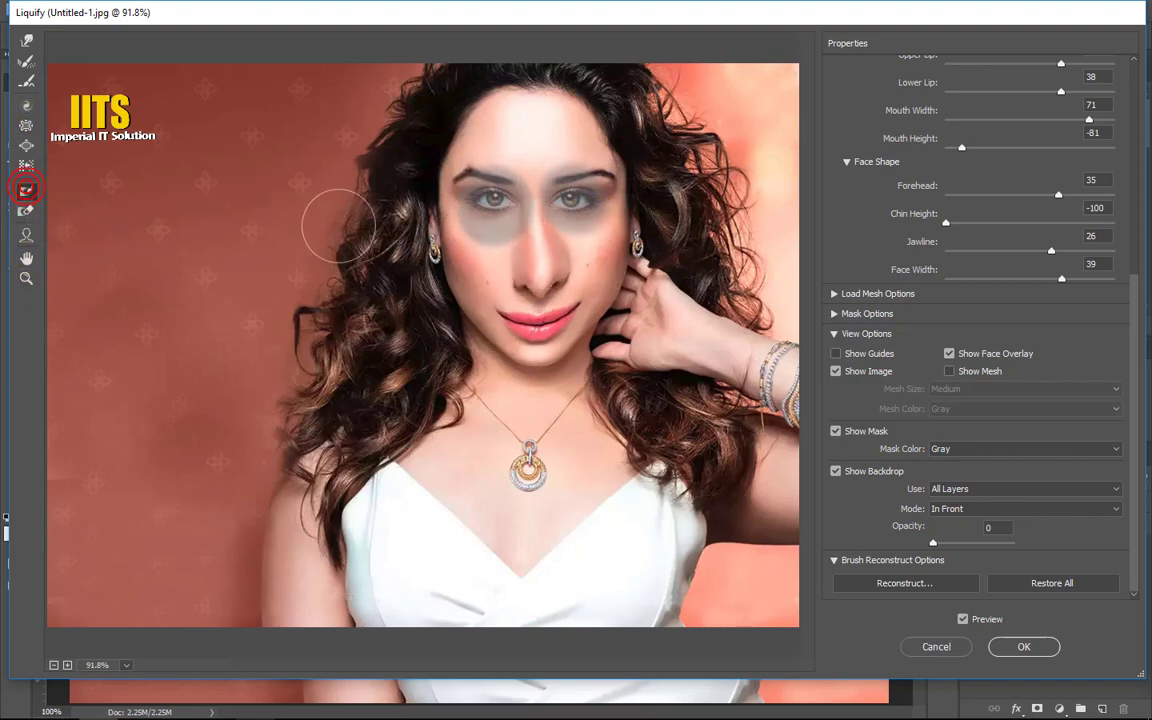
# Undo the mask and warp back to the original face, then thaw leftover mask over eye and nose.
pyautogui.moveTo(466, 218); pyautogui.dragTo(495, 226)
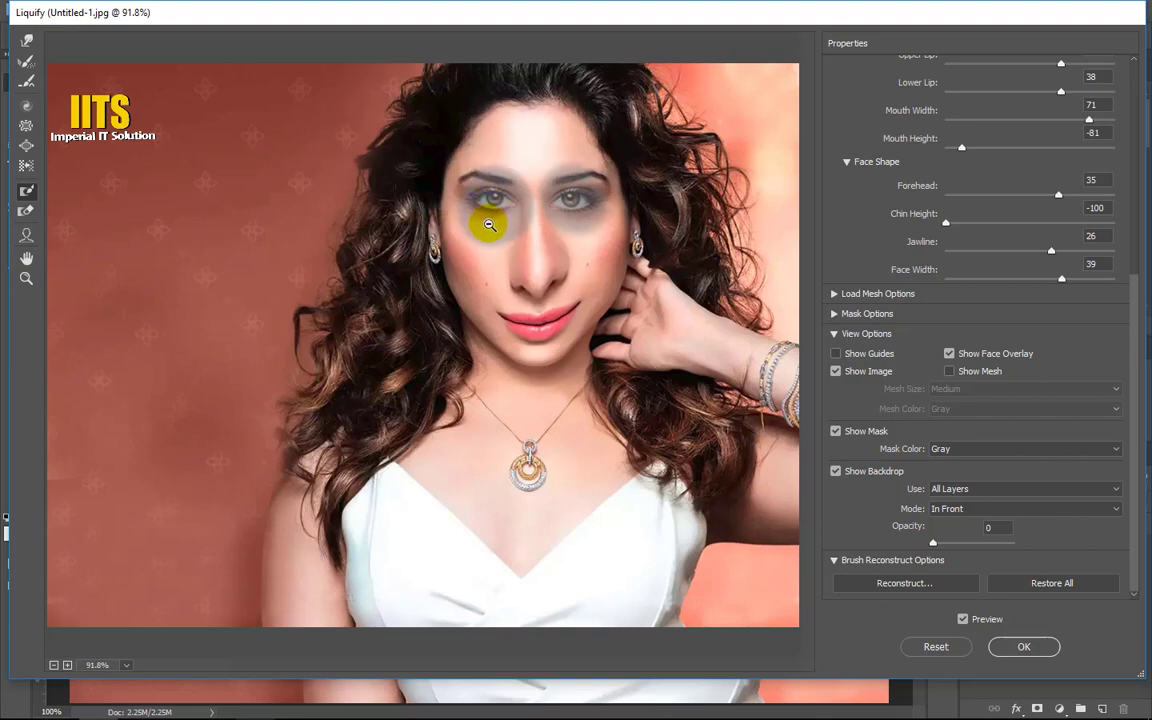
pyautogui.hotkey('ctrl', 'alt', 'z')
pyautogui.hotkey('ctrl', 'alt', 'z')
pyautogui.hotkey('ctrl', 'alt', 'z')
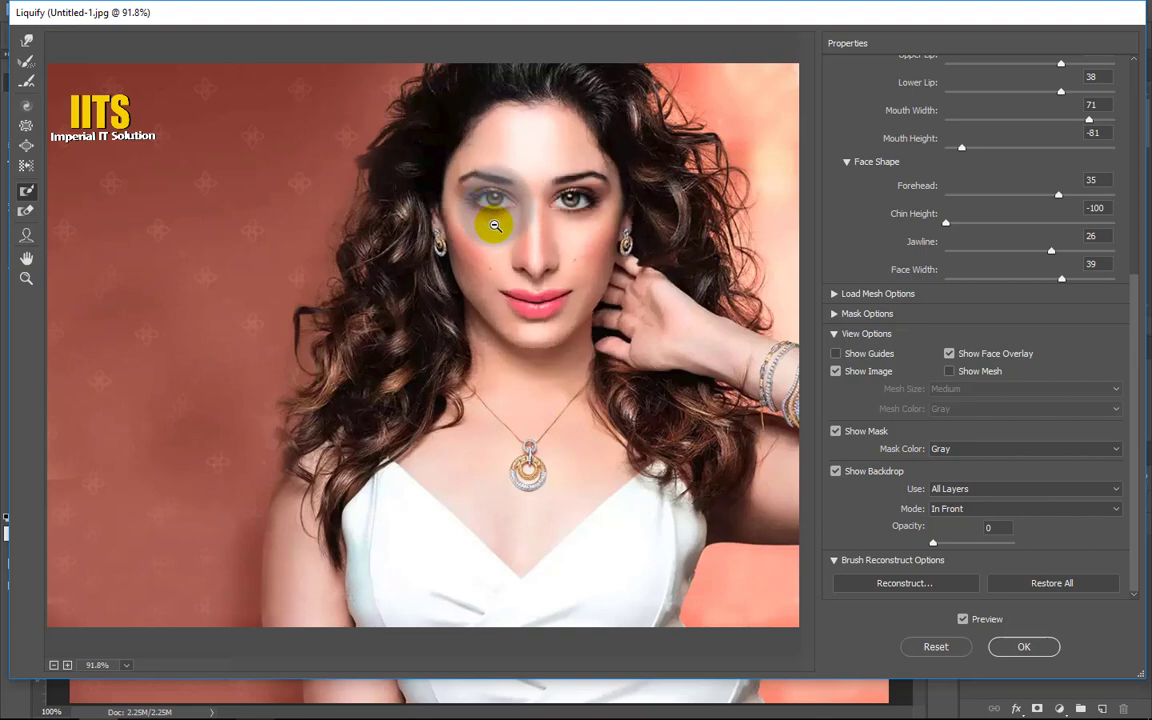
pyautogui.hotkey('ctrl', 'alt', 'z')
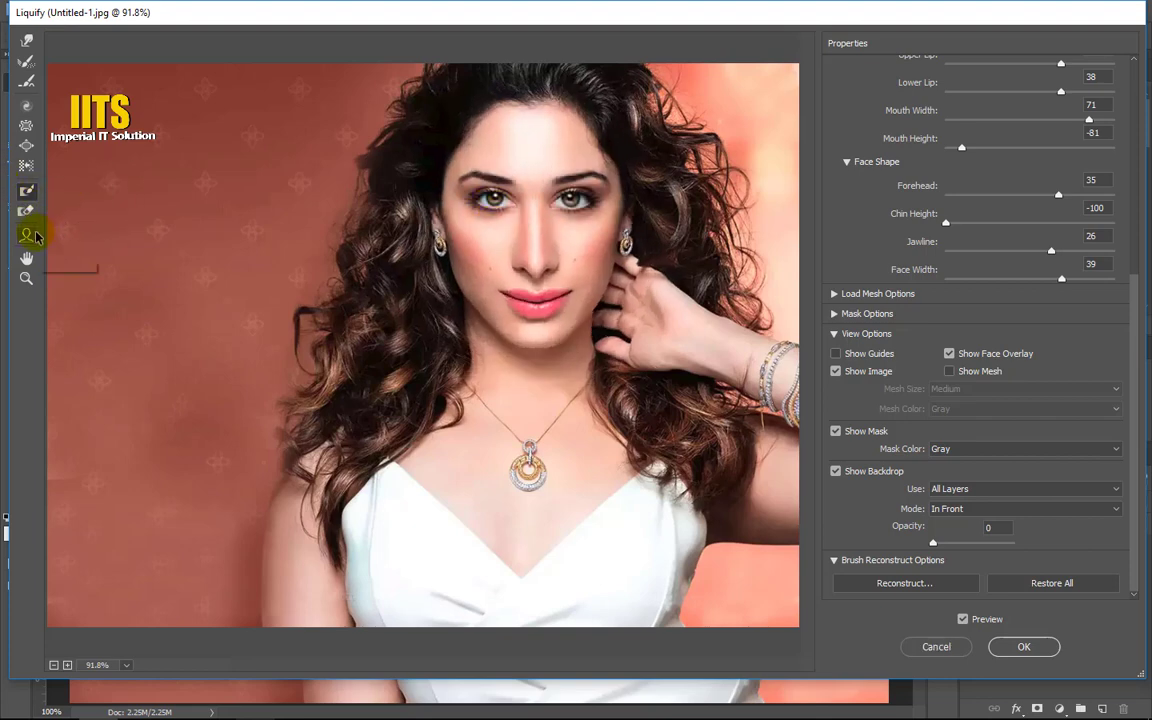
pyautogui.click(28, 212)
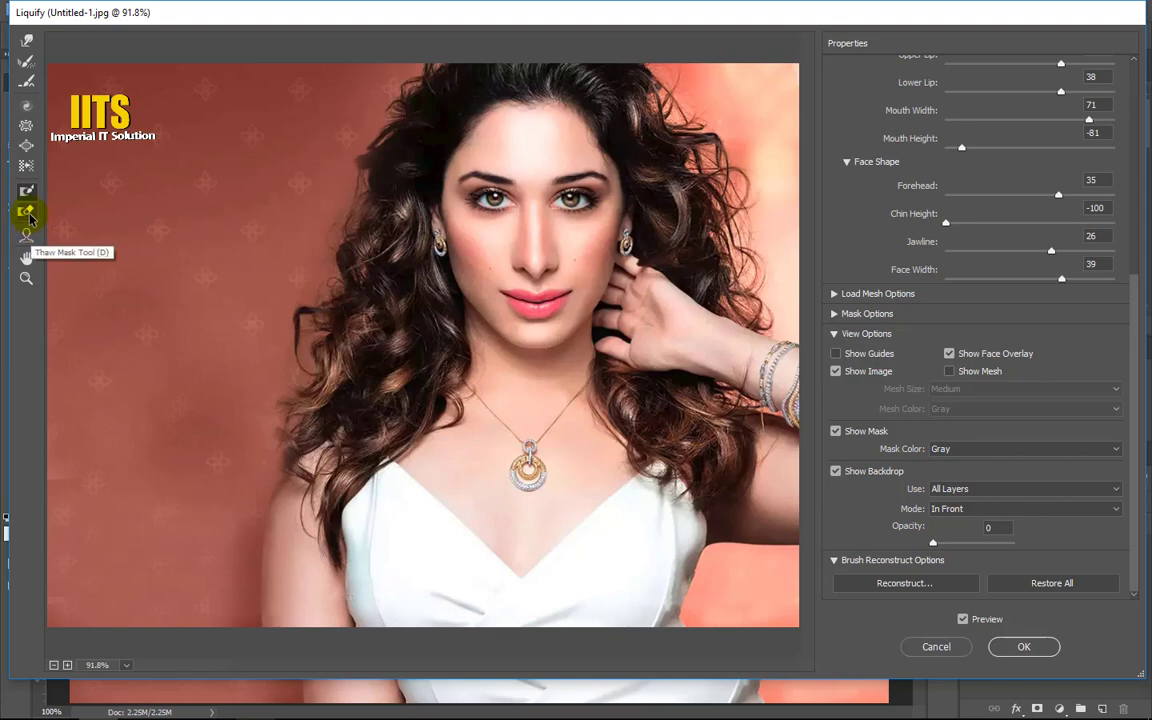
pyautogui.moveTo(515, 208); pyautogui.dragTo(570, 190)
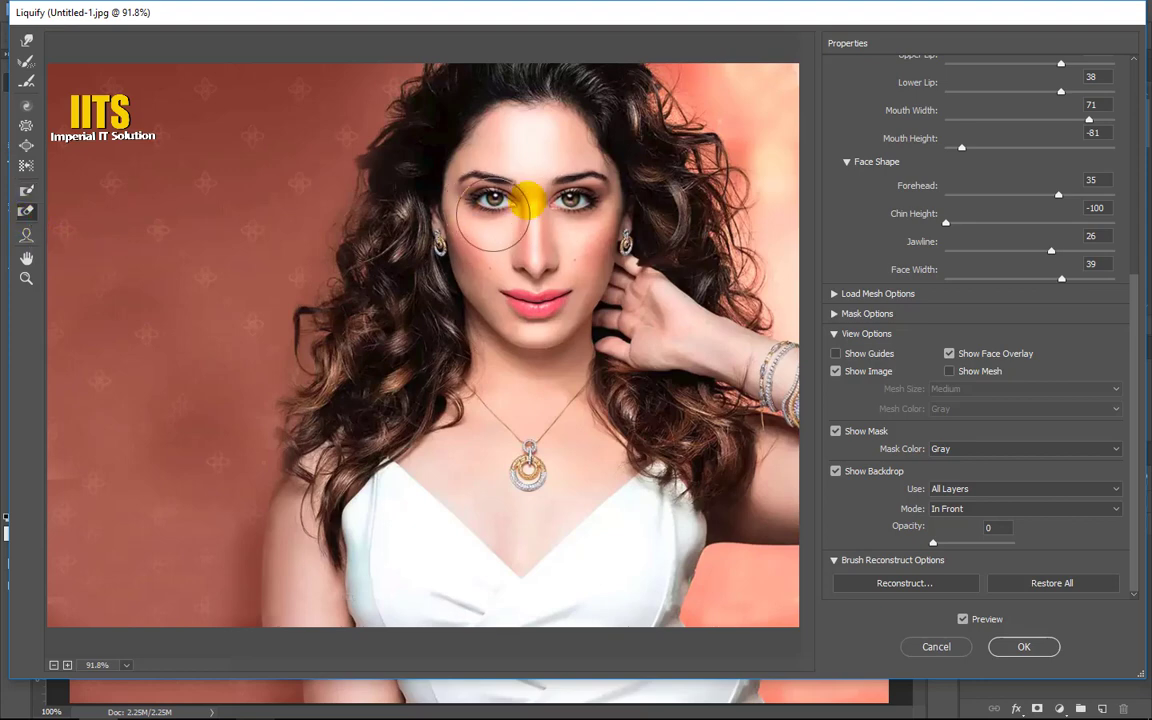
pyautogui.click(530, 255)
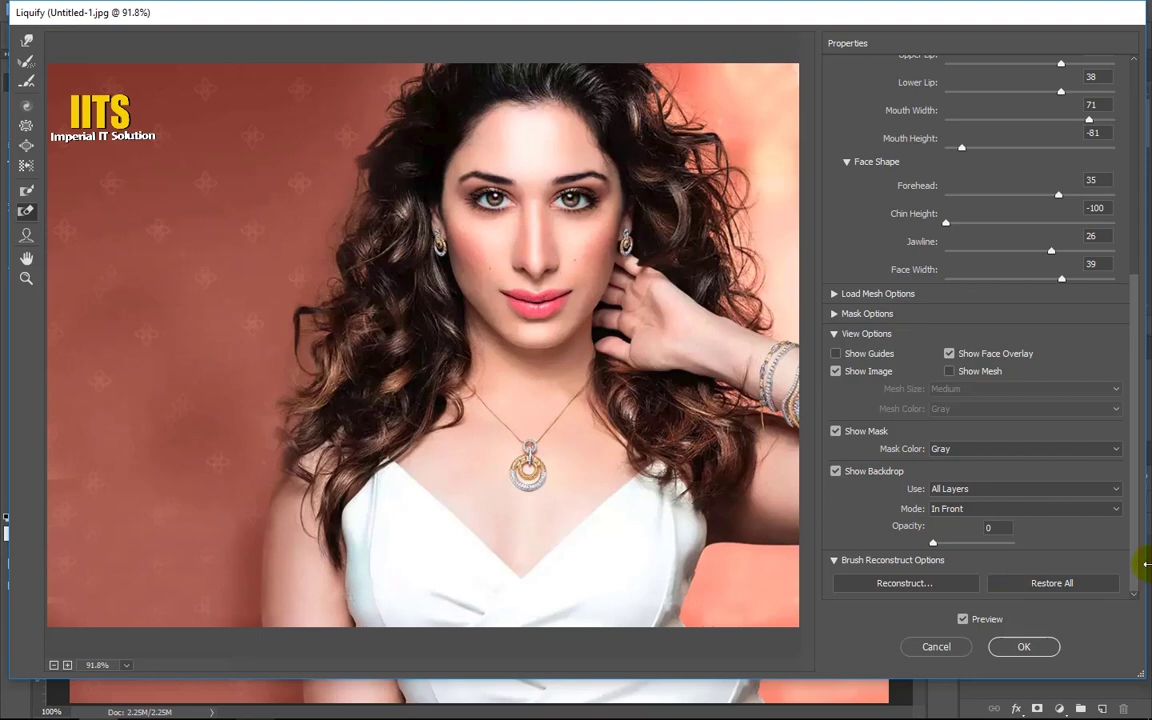
# Toggle the mask overlay and set the mask colour to Red.
pyautogui.click(836, 431)
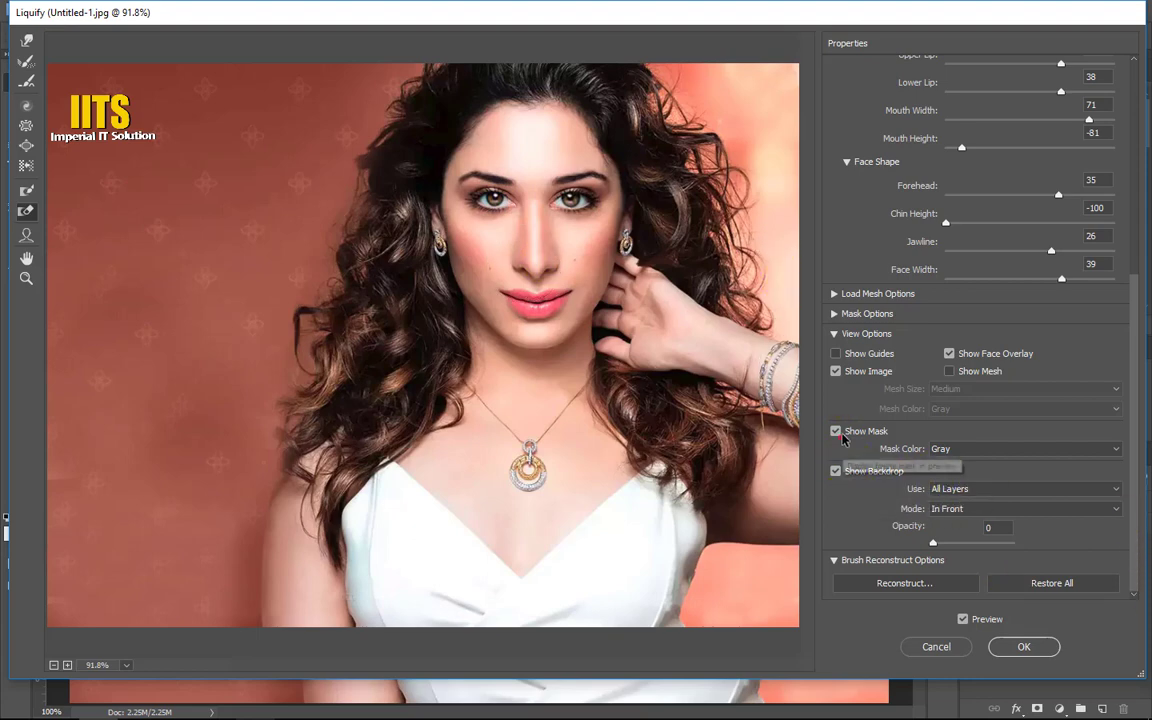
pyautogui.click(836, 431)
pyautogui.click(960, 449)
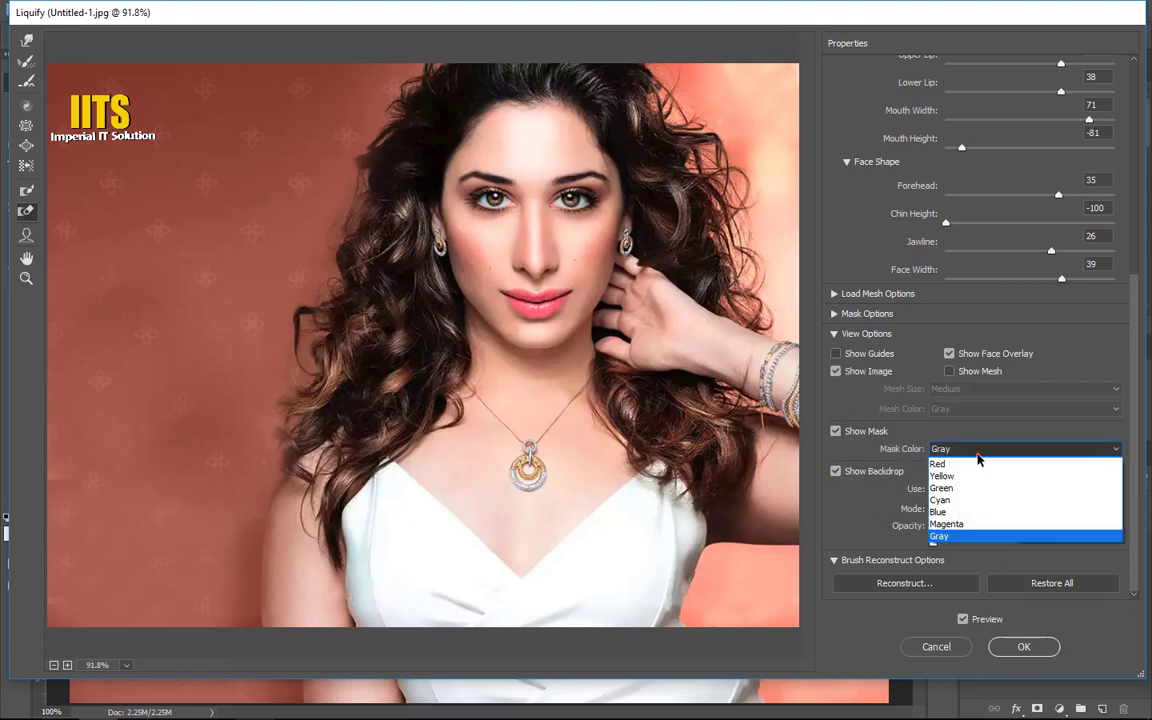
pyautogui.click(968, 488)
pyautogui.click(963, 452)
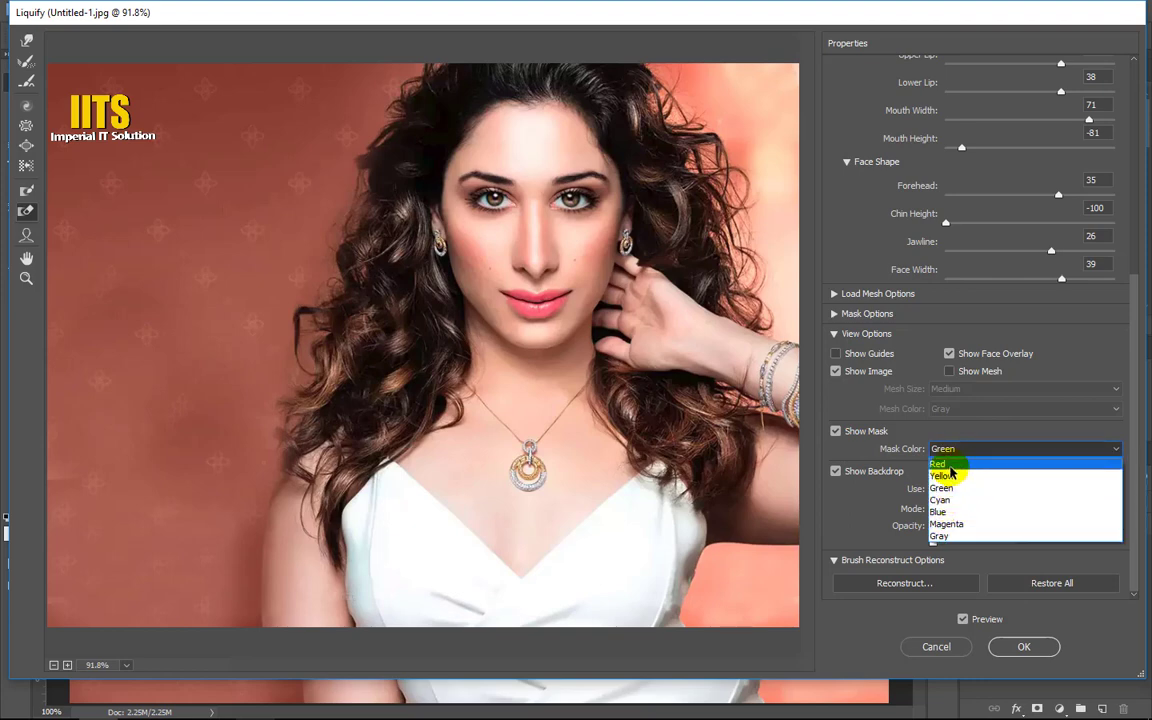
pyautogui.click(945, 464)
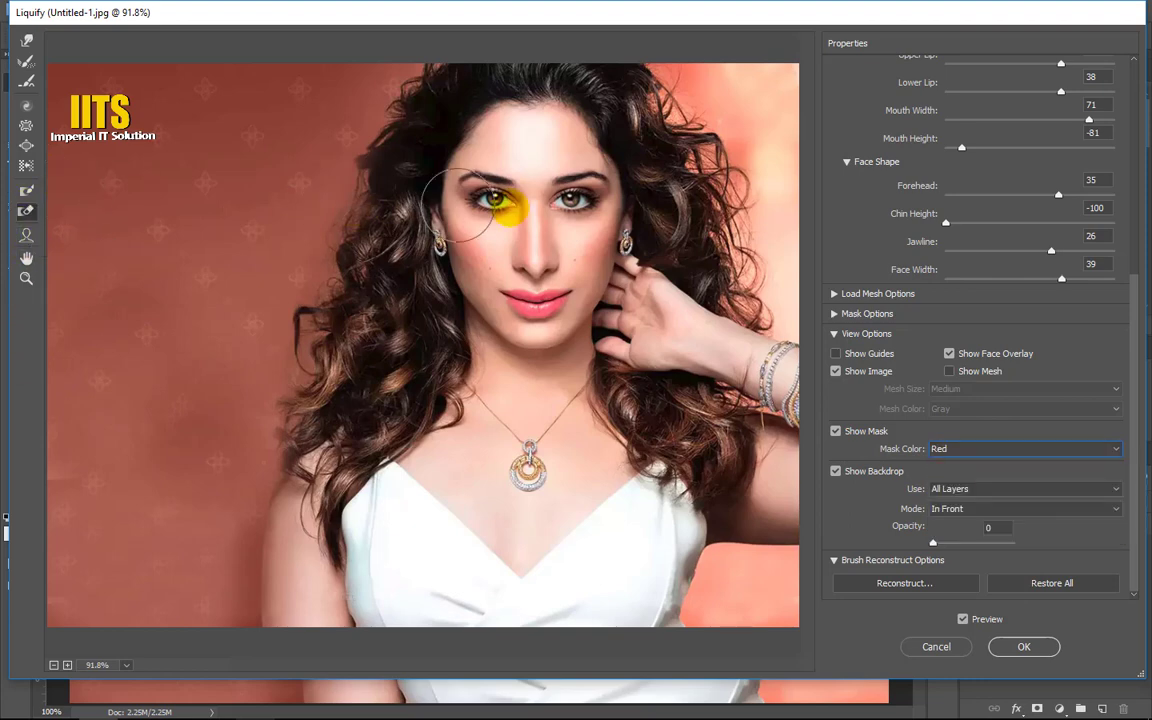
# Paint a red freeze mask over both eyes.
pyautogui.click(483, 194)
pyautogui.click(26, 190)
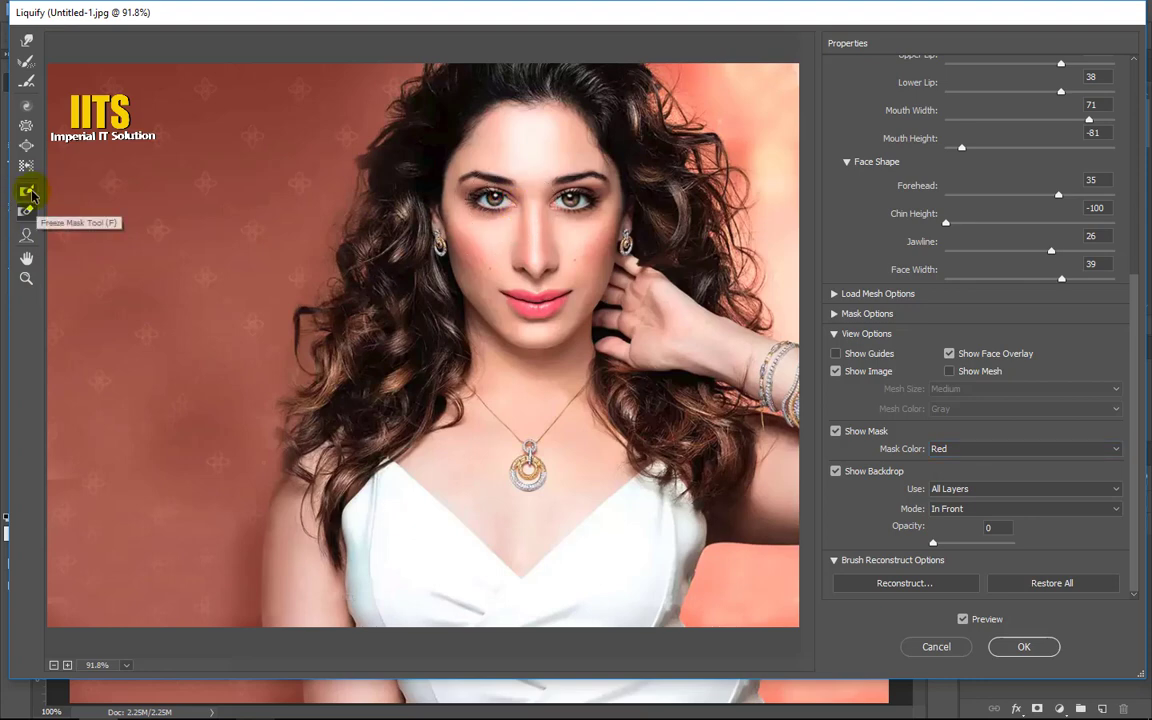
pyautogui.moveTo(500, 200); pyautogui.dragTo(577, 205)
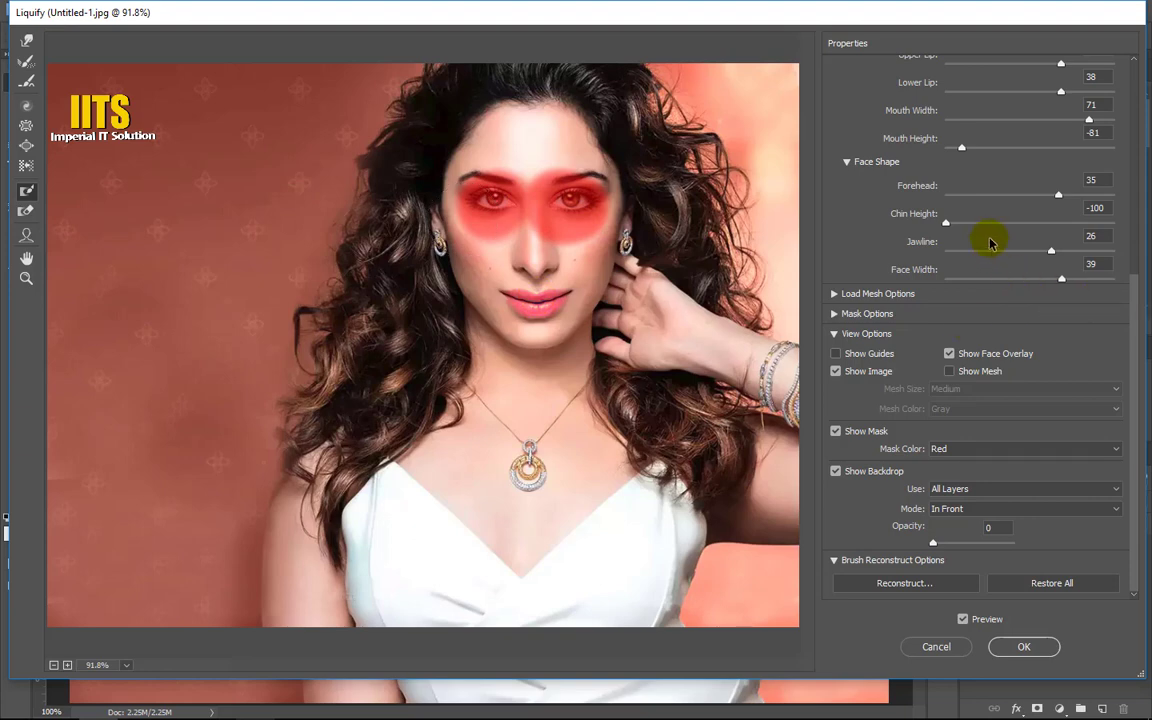
pyautogui.click(1045, 249)
# Set Jawline and Face Width to -100 and Mouth Height to 100, undoing a stray forehead mask.
pyautogui.moveTo(1049, 249); pyautogui.dragTo(916, 273)
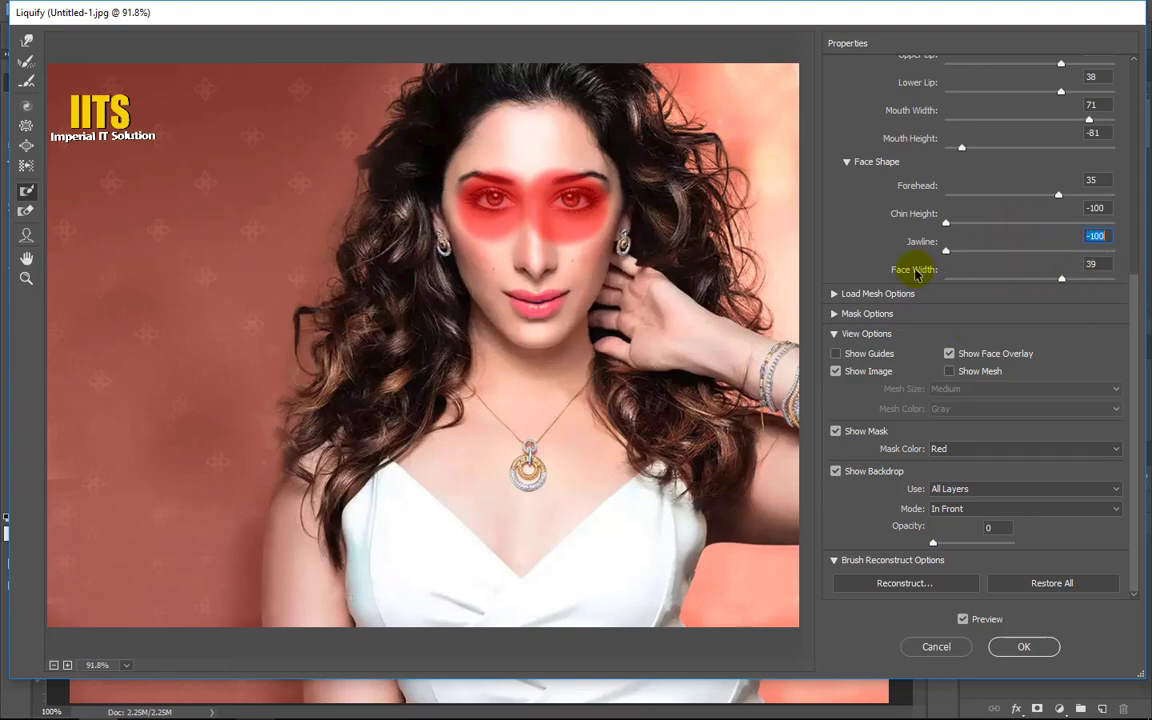
pyautogui.moveTo(1059, 278); pyautogui.dragTo(913, 278)
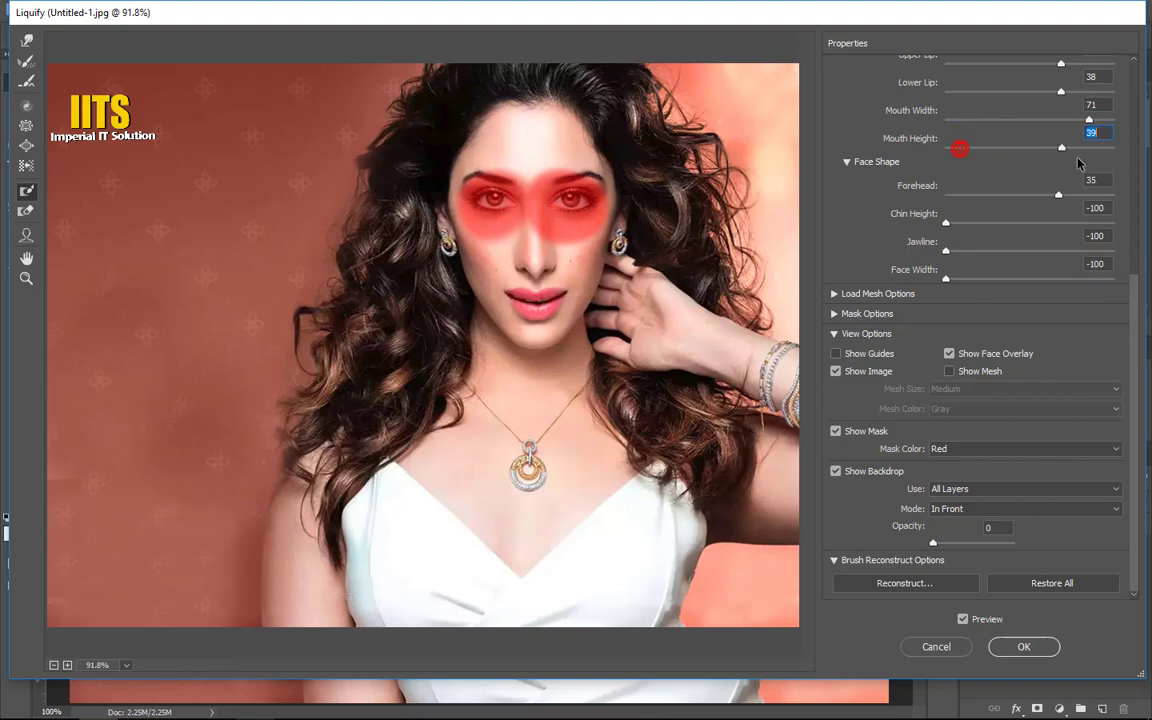
pyautogui.moveTo(962, 147)
pyautogui.mouseDown()
pyautogui.moveTo(1060, 147)
pyautogui.moveTo(1118, 188)
pyautogui.moveTo(965, 180)
pyautogui.moveTo(1113, 147)
pyautogui.mouseUp()
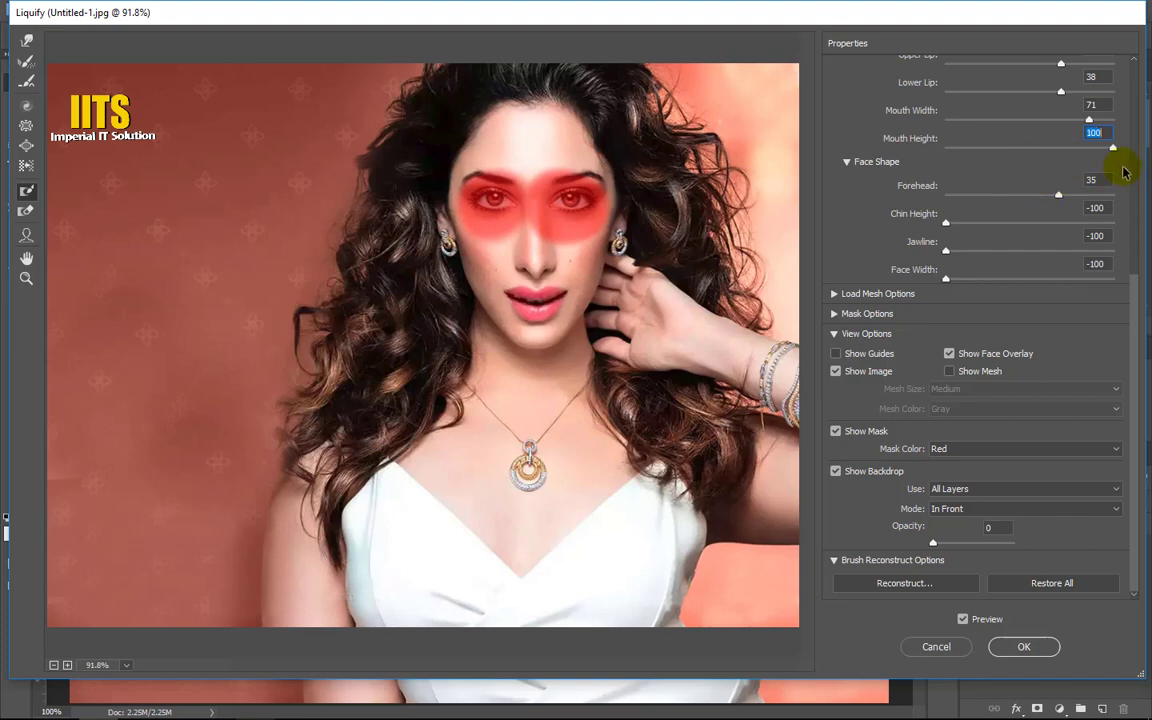
pyautogui.click(485, 155)
pyautogui.moveTo(495, 136); pyautogui.dragTo(465, 156)
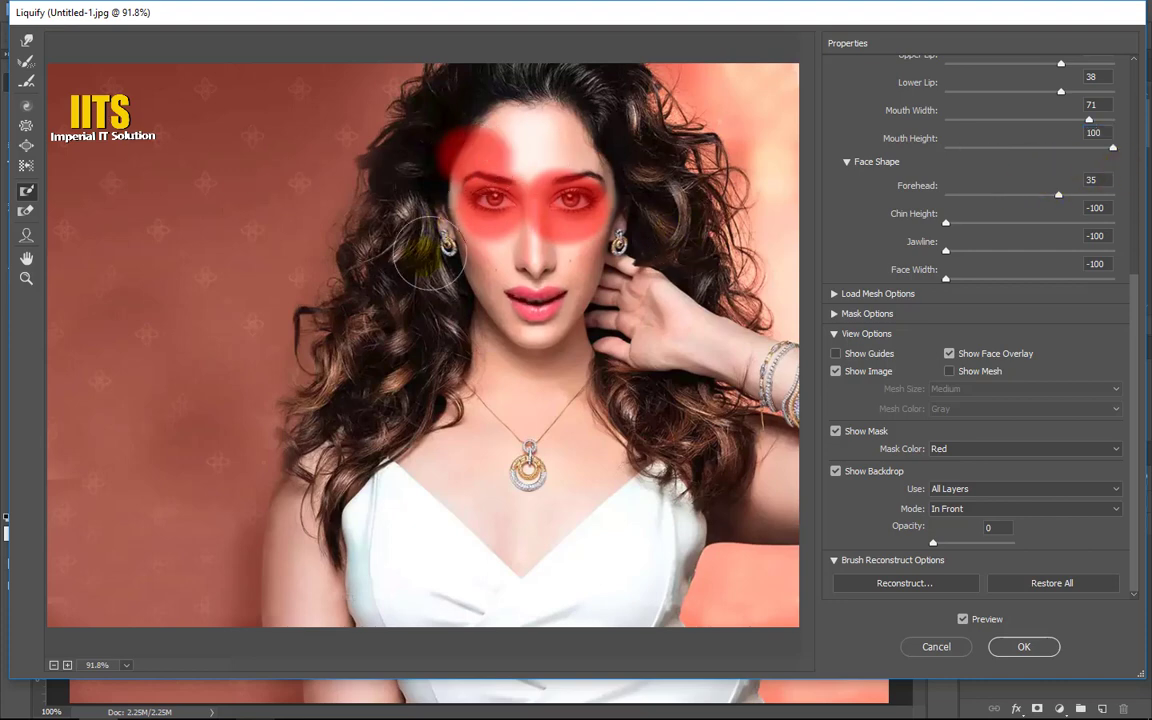
pyautogui.hotkey('ctrl', 'z')
# Bloat the nose outward with an enlarged Bloat brush.
pyautogui.click(26, 145)
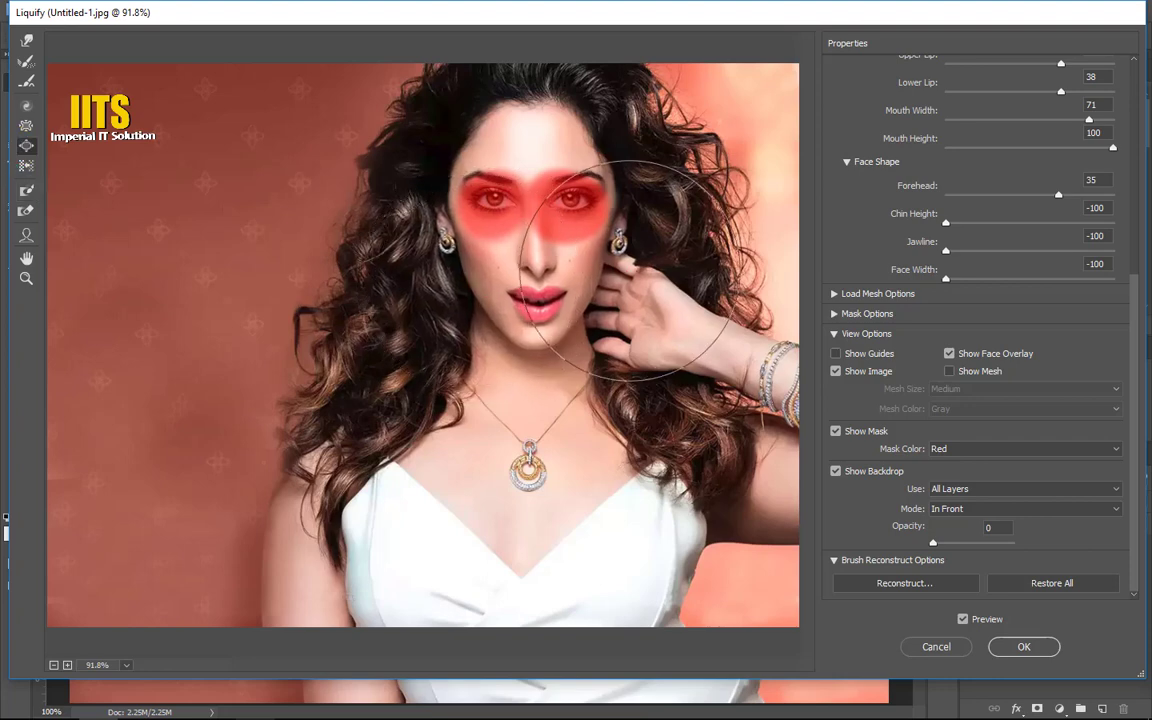
pyautogui.click(535, 240)
pyautogui.press(']')
pyautogui.press(']')
pyautogui.press(']')
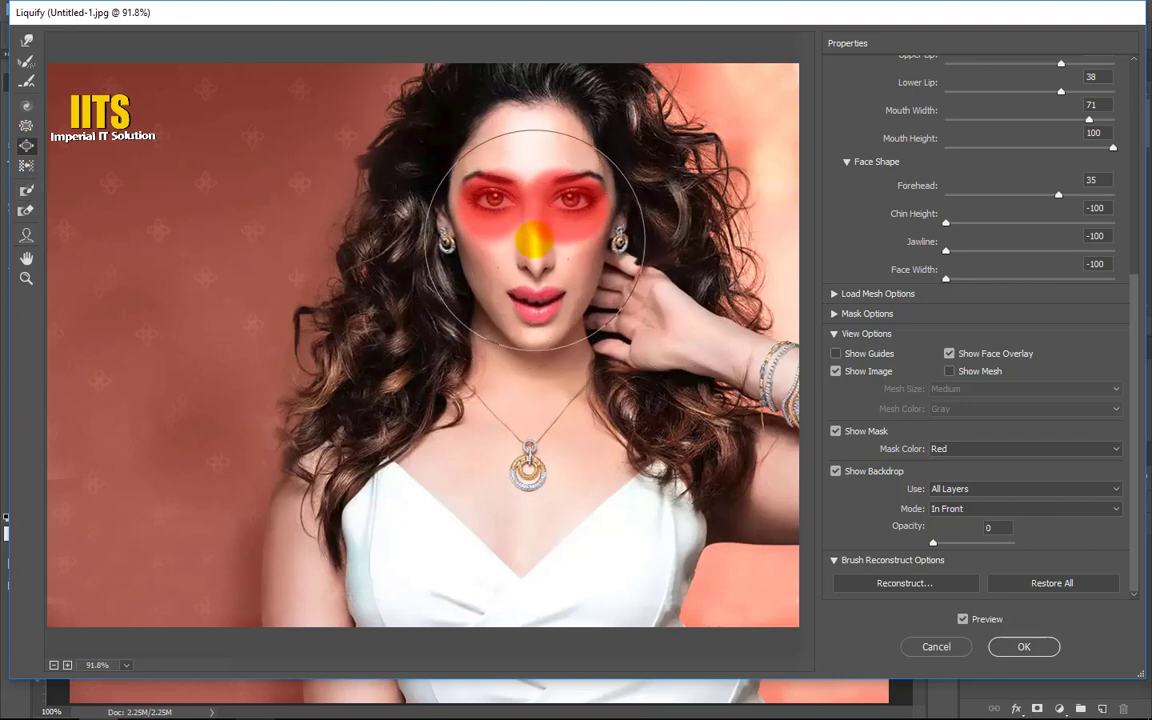
pyautogui.moveTo(535, 240); pyautogui.dragTo(534, 240)
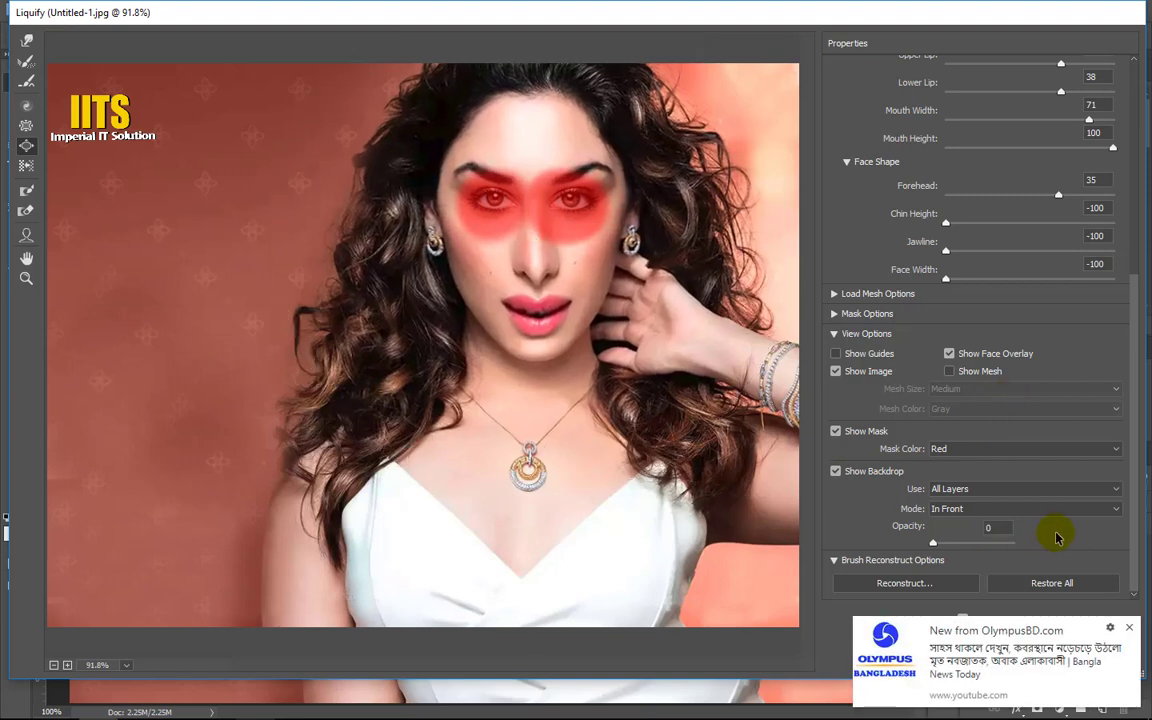
# Apply the Liquify changes to Untitled-1 and zoom out to 50% to review.
pyautogui.click(1128, 627)
pyautogui.click(1030, 646)
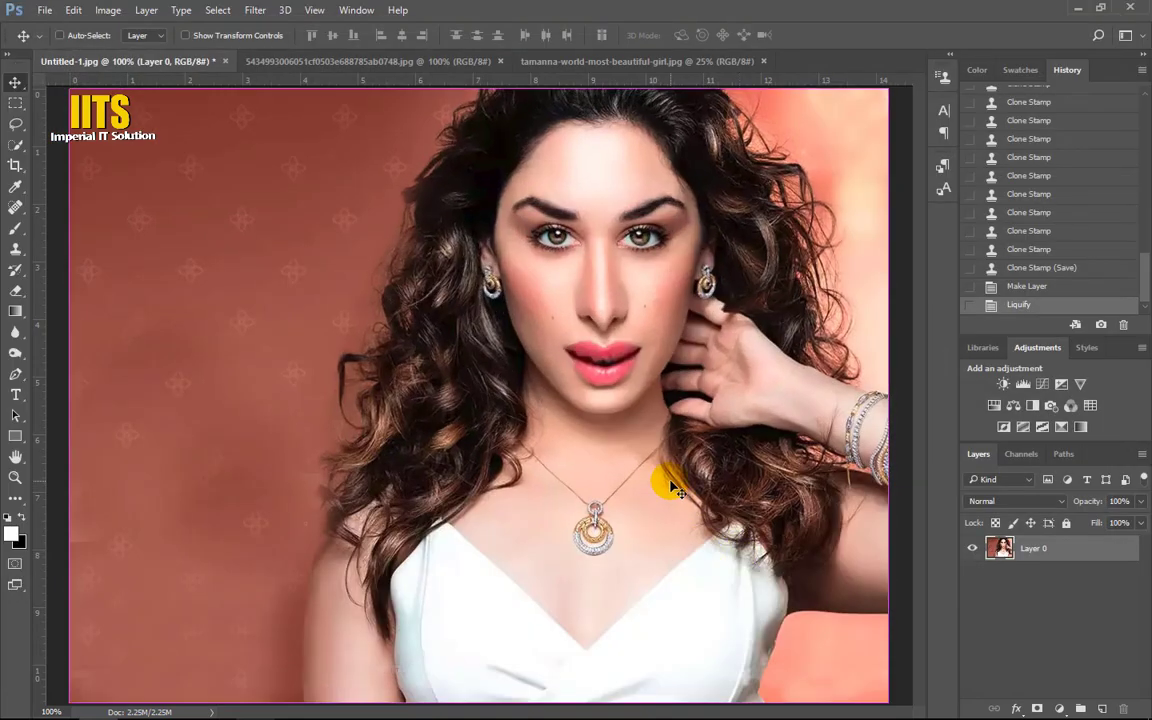
pyautogui.hotkey('ctrl', '-')
pyautogui.hotkey('ctrl', '-')
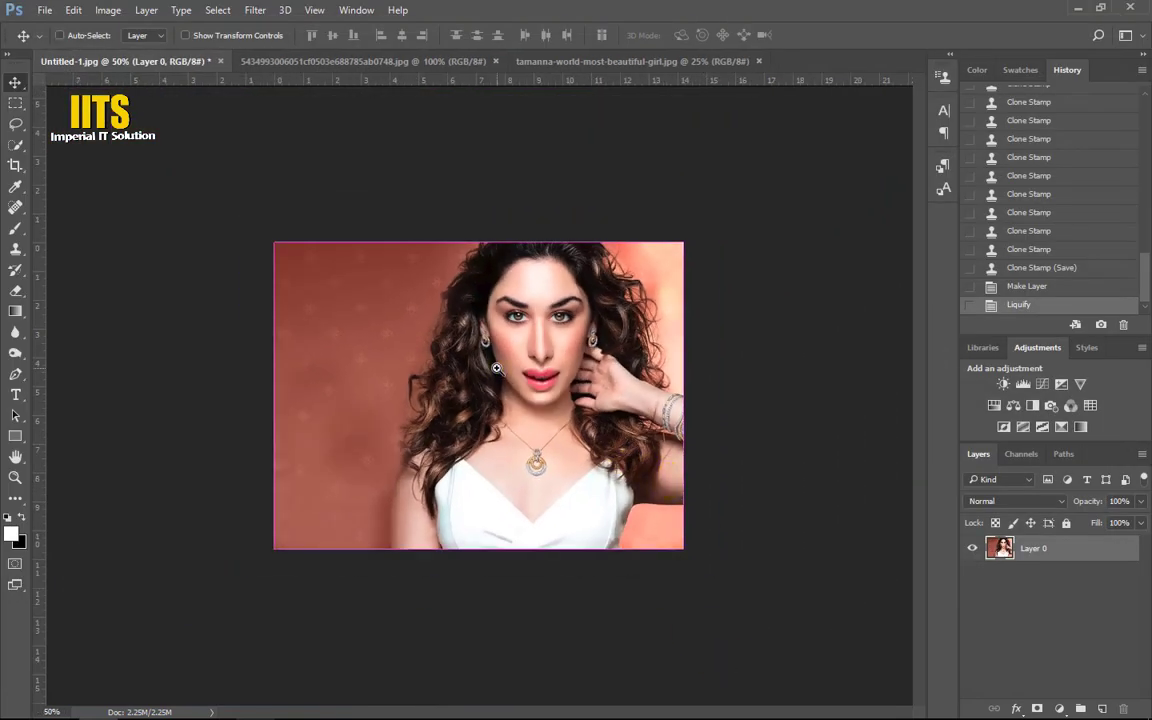
pyautogui.hotkey('ctrl', '+')
pyautogui.hotkey('ctrl', '+')
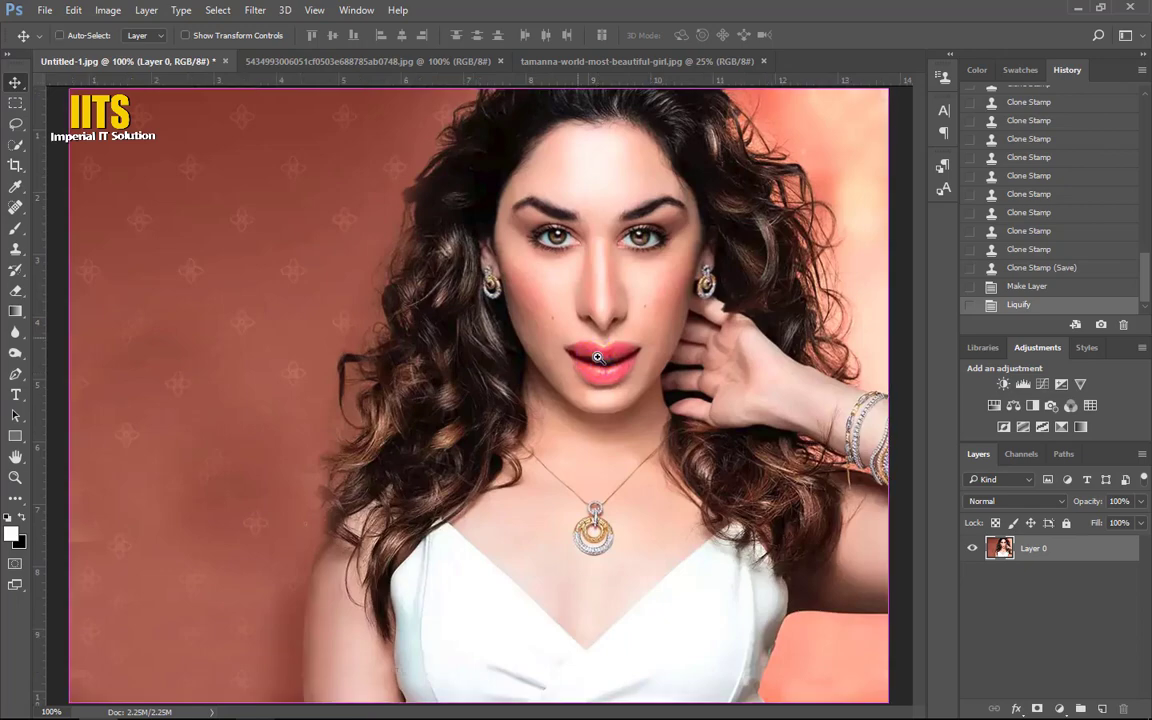
pyautogui.scroll(1, 597, 362)
pyautogui.hotkey('ctrl', '-')
pyautogui.hotkey('ctrl', '-')
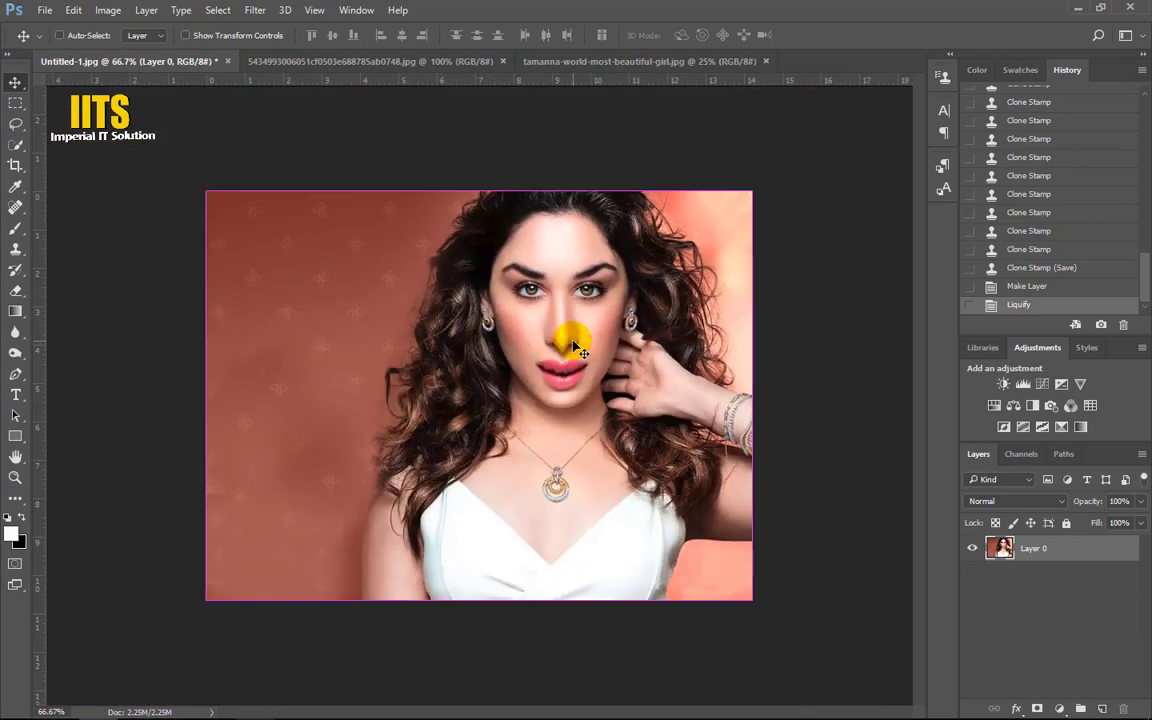
pyautogui.hotkey('ctrl', '-')
# Switch to tamanna-world-most-beautiful-girl.jpg, zoom and pan to the face, and launch Filter > Liquify.
pyautogui.click(610, 61)
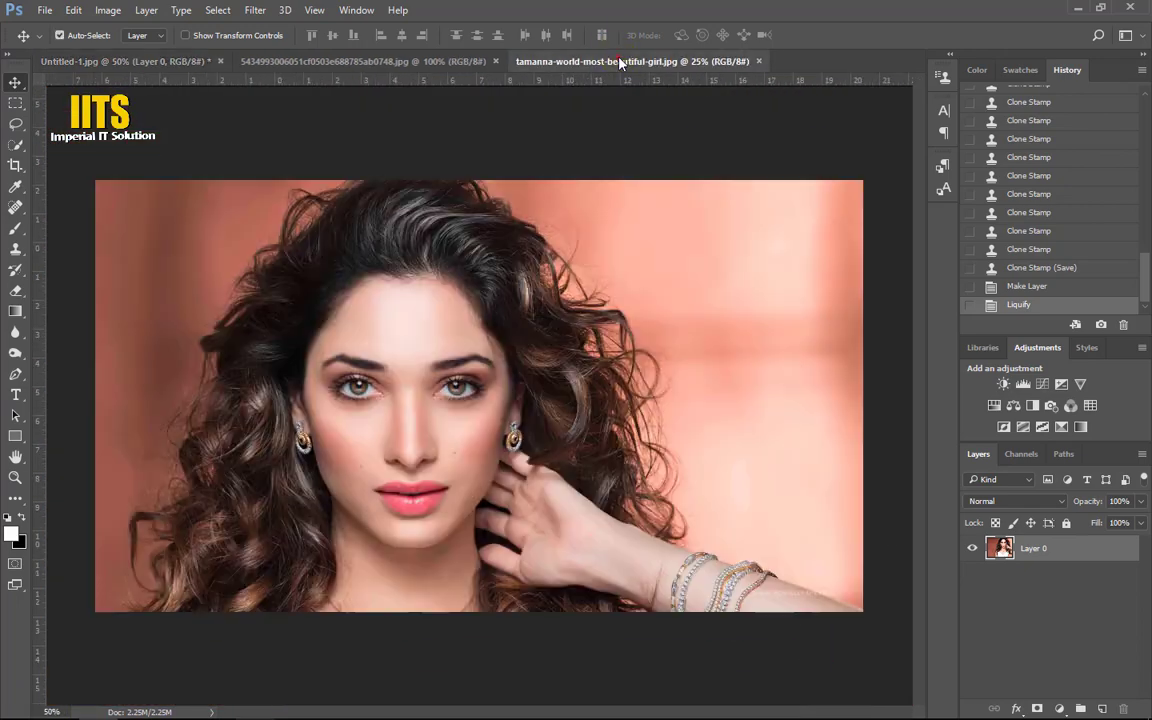
pyautogui.click(330, 61)
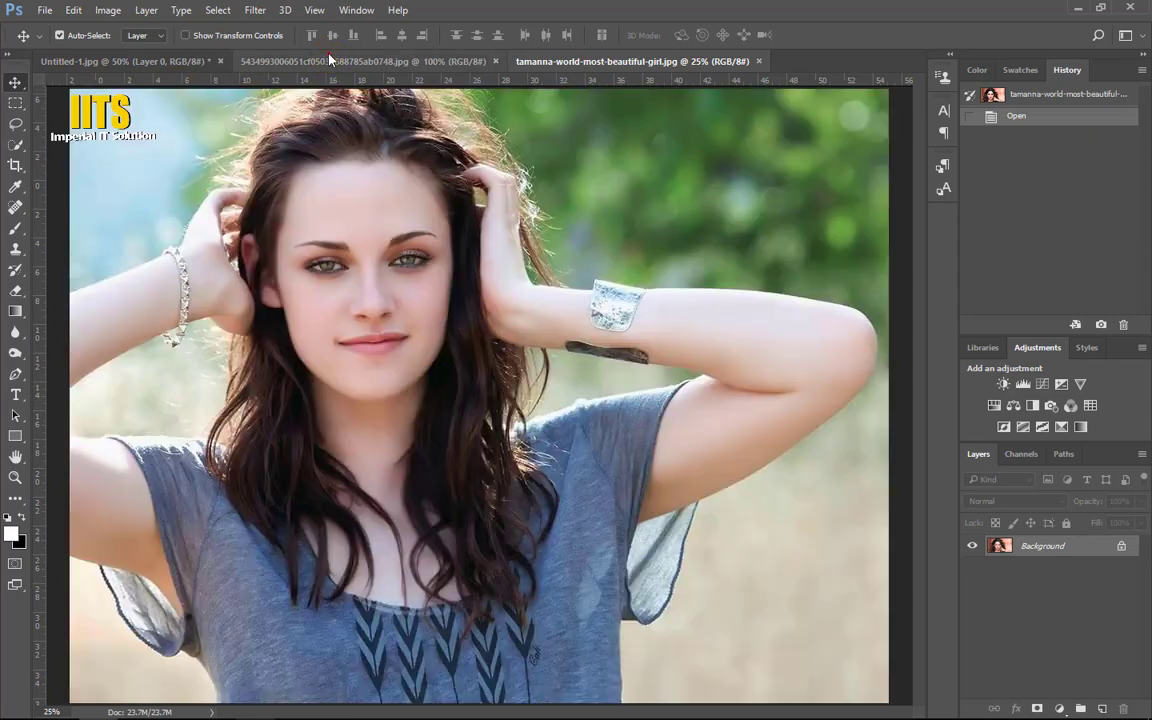
pyautogui.click(175, 62)
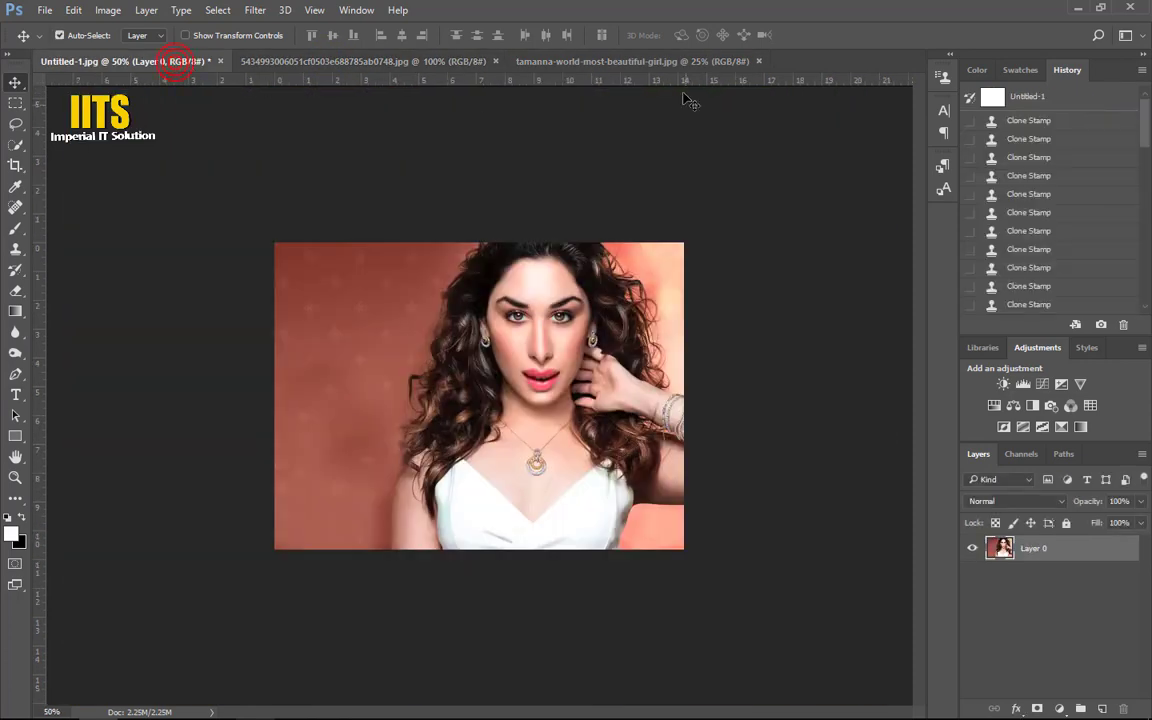
pyautogui.click(656, 62)
pyautogui.keyDown('ctrl'); pyautogui.click(410, 530); pyautogui.keyUp('ctrl')
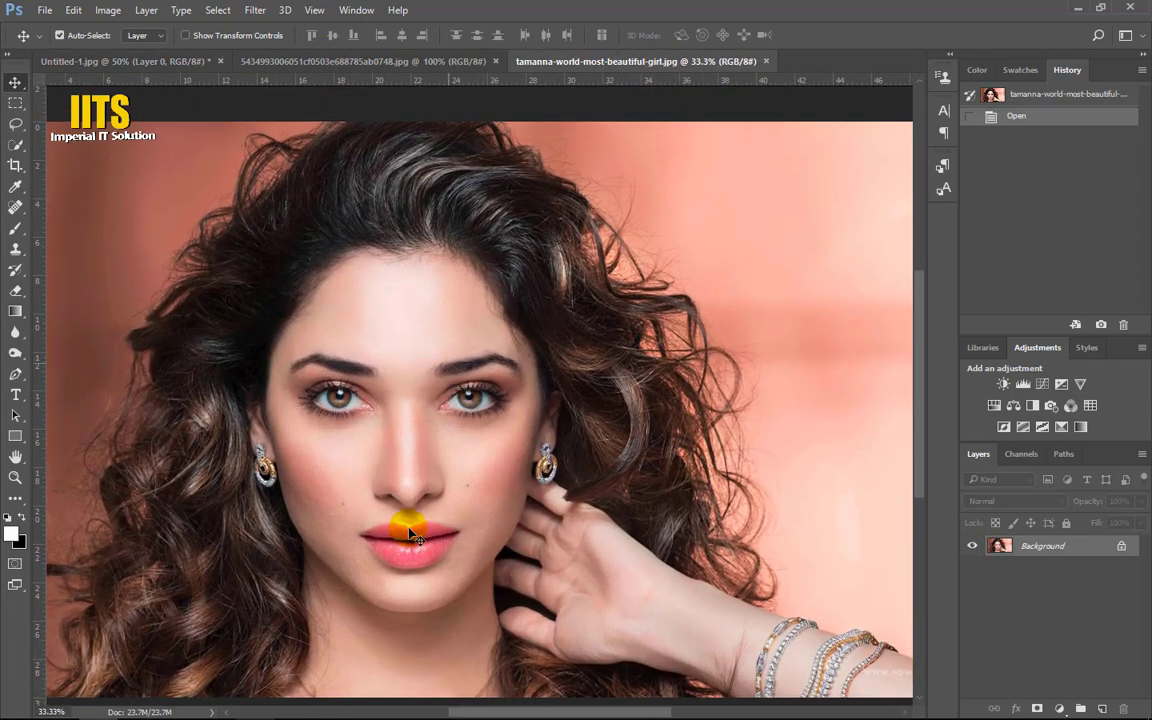
pyautogui.moveTo(439, 412); pyautogui.dragTo(494, 284)
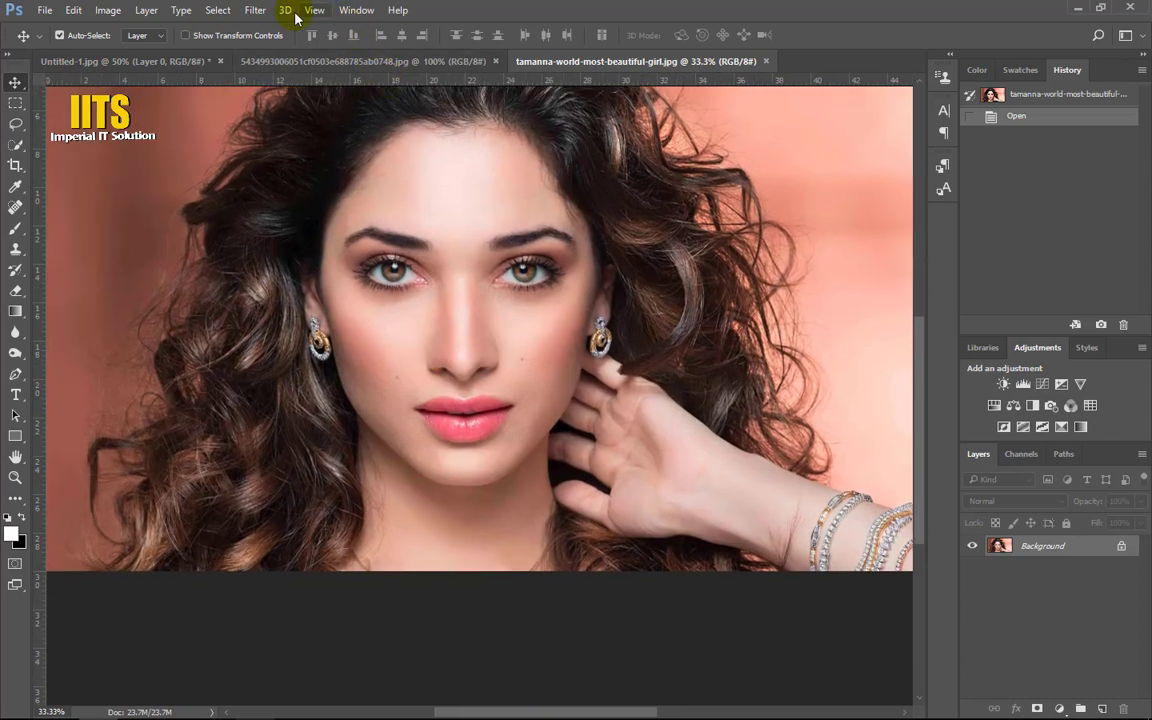
pyautogui.click(255, 10)
pyautogui.click(285, 134)
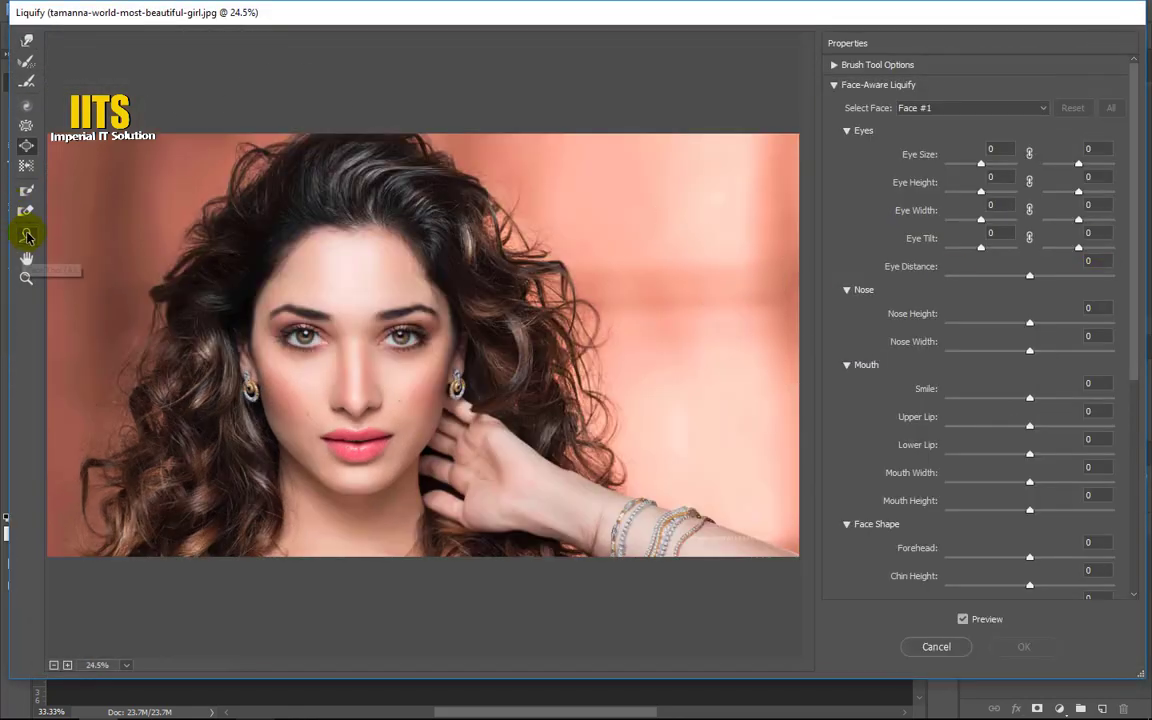
# Drag the face handles for Forehead -100, Eye Width -100, Mouth Width 100, Chin Height -100, then apply.
pyautogui.click(27, 236)
pyautogui.moveTo(352, 330)
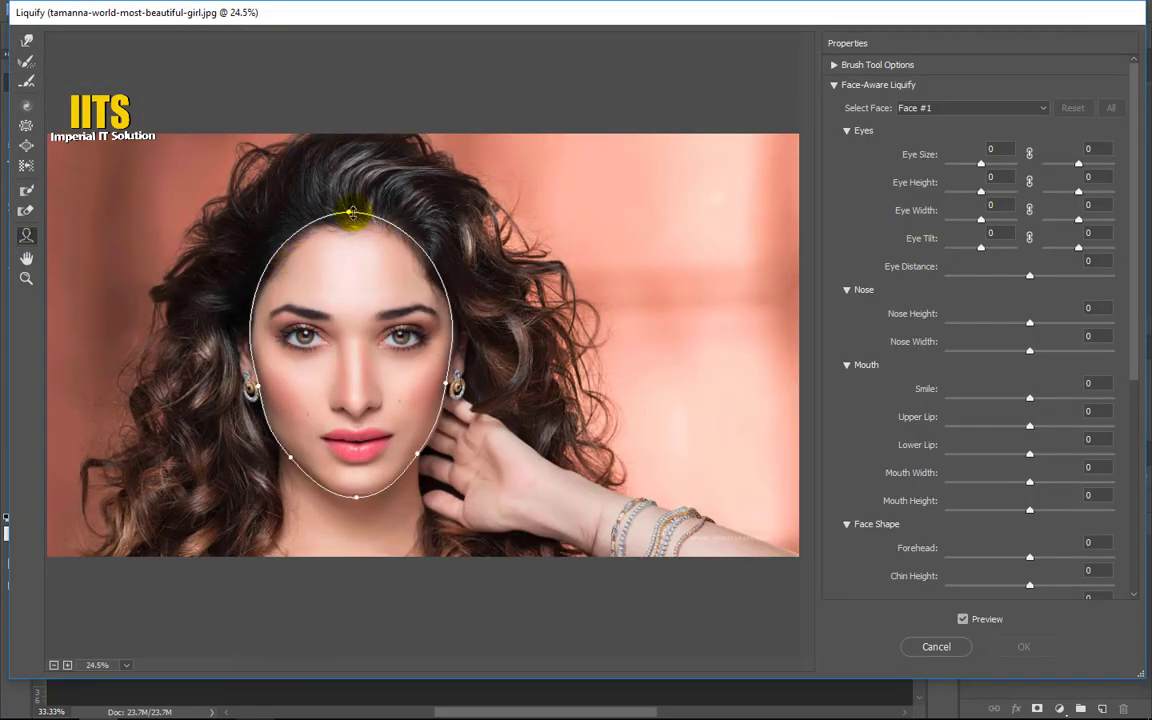
pyautogui.moveTo(351, 213); pyautogui.dragTo(355, 267)
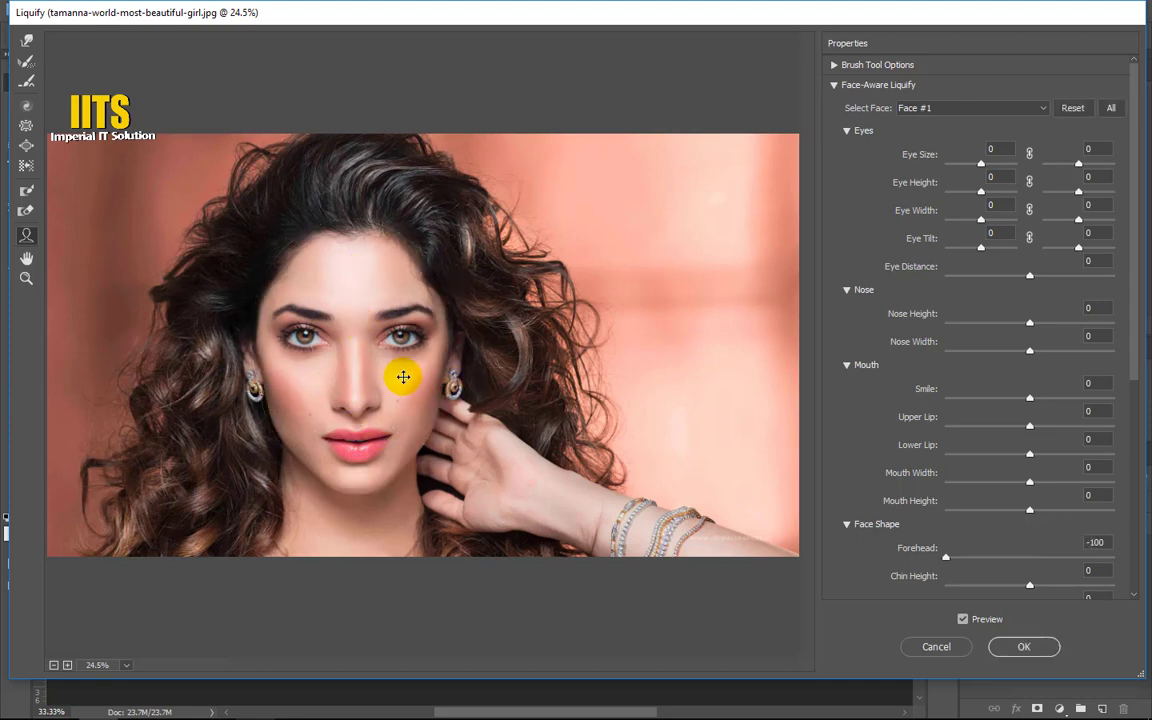
pyautogui.moveTo(402, 336)
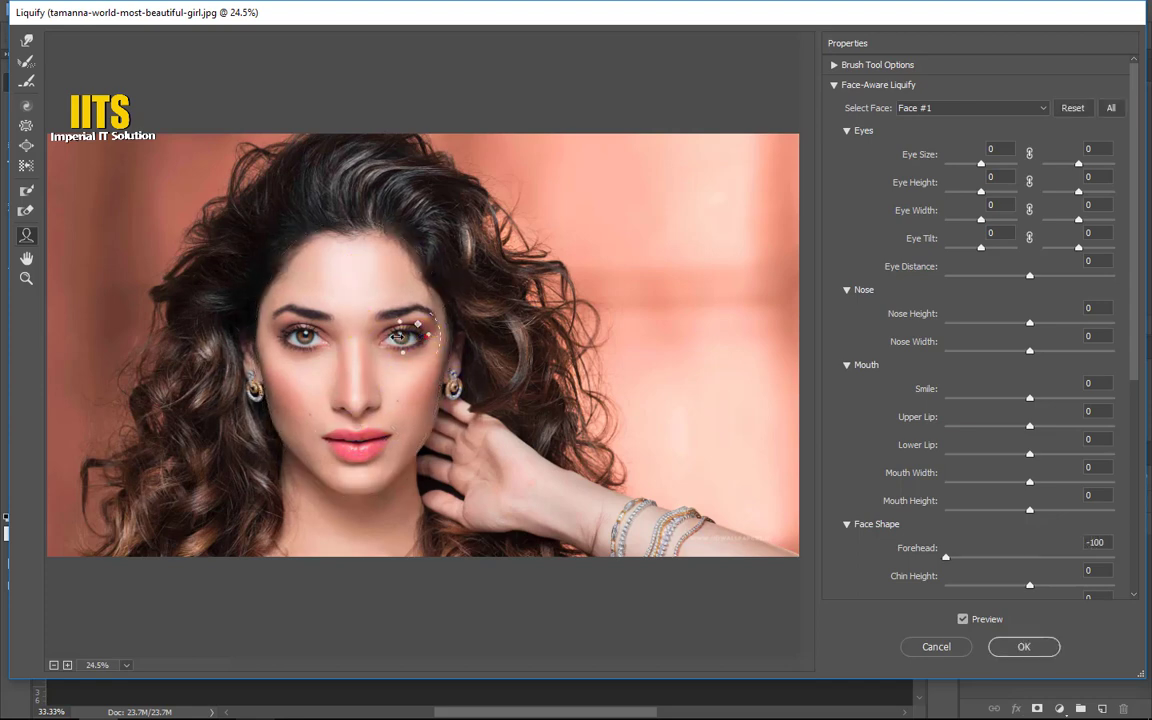
pyautogui.moveTo(370, 338); pyautogui.dragTo(320, 336)
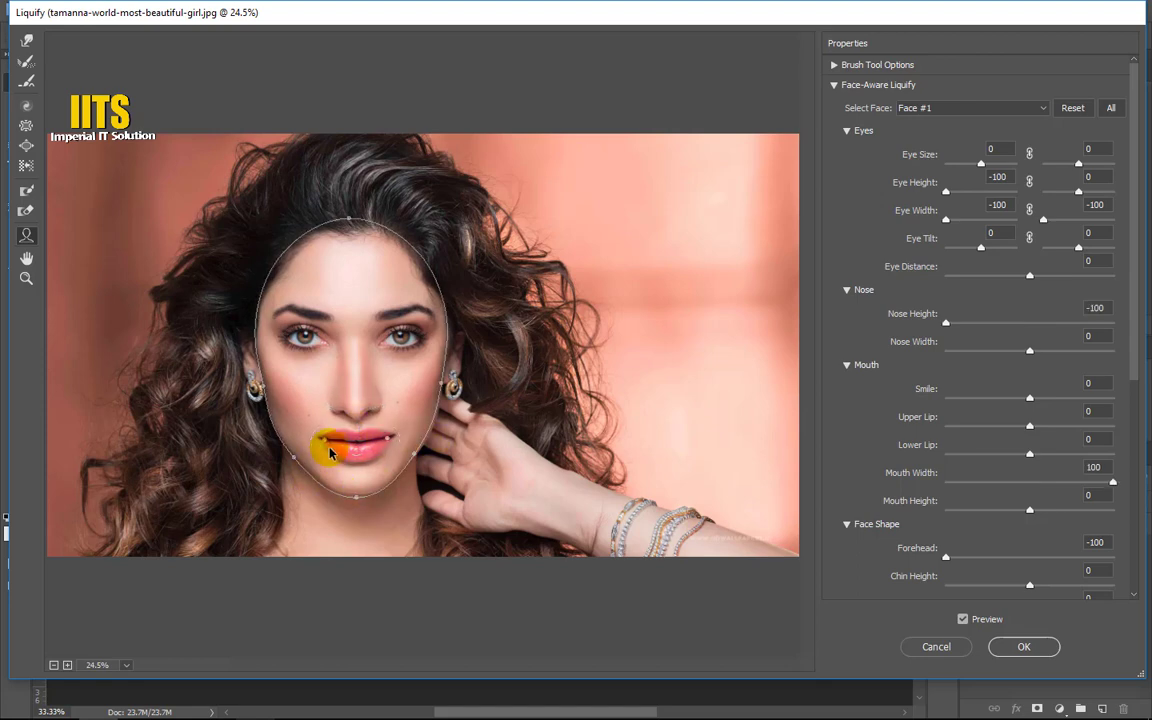
pyautogui.moveTo(332, 440); pyautogui.dragTo(322, 438)
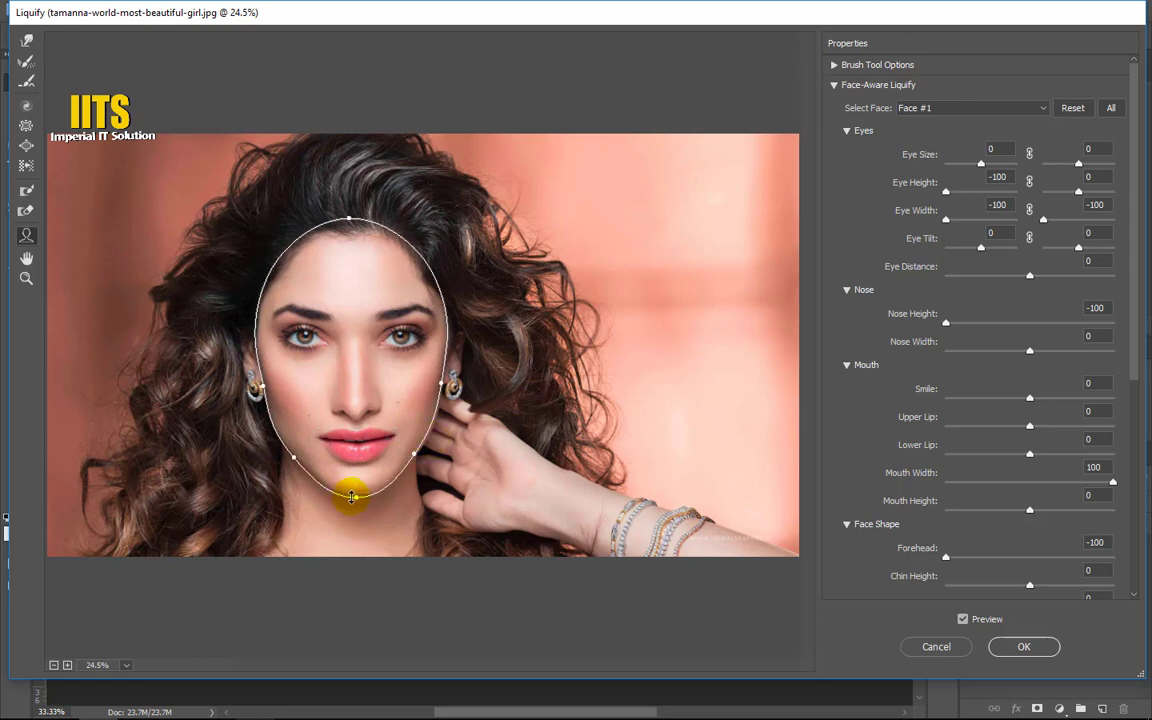
pyautogui.moveTo(363, 553); pyautogui.dragTo(363, 500)
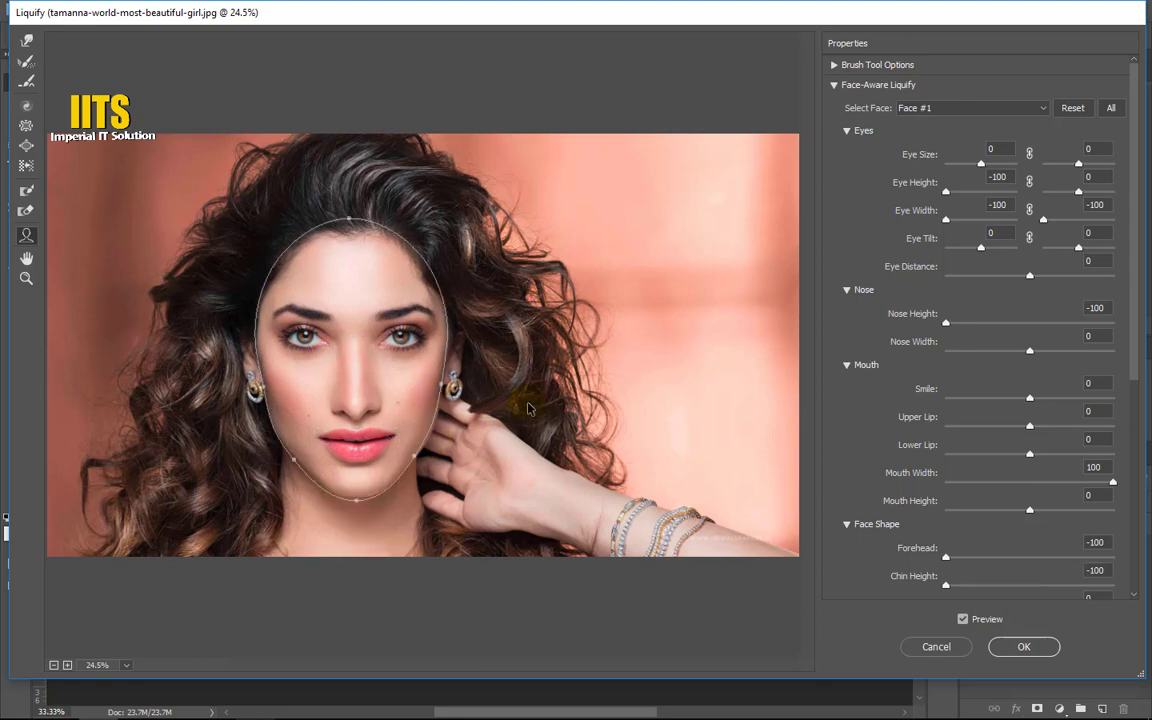
pyautogui.click(1030, 646)
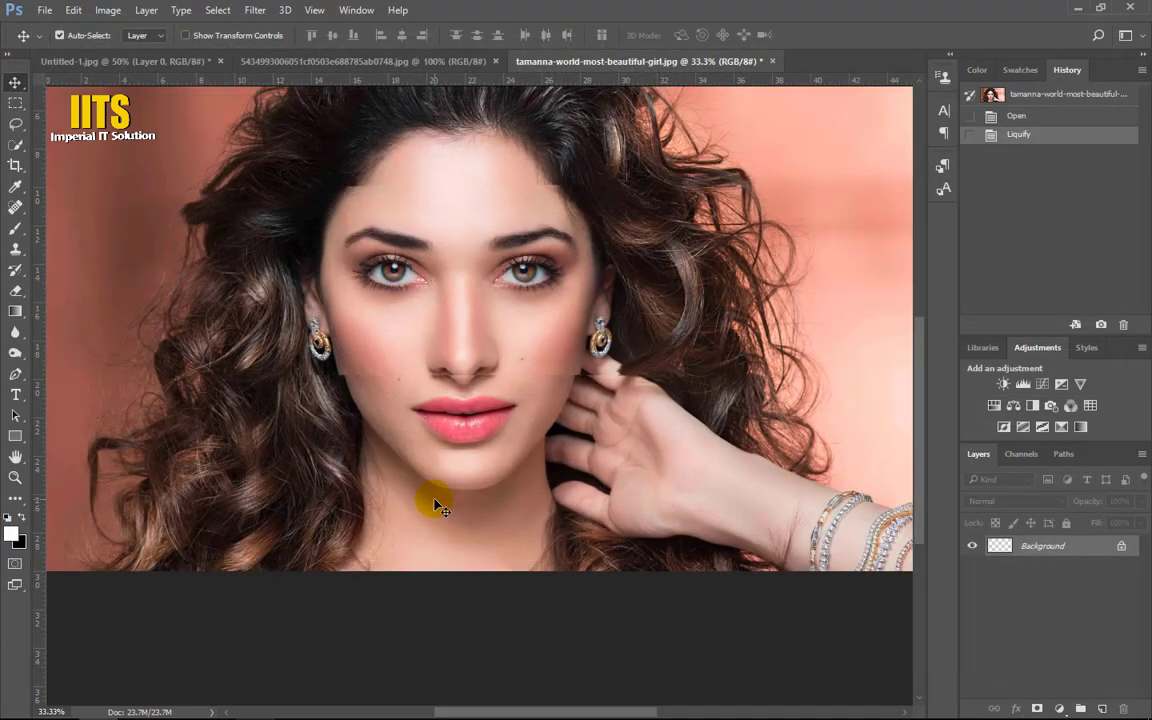
# Zoom out twice to see the whole reshaped portrait, then zoom back to 25%.
pyautogui.hotkey('ctrl', '-')
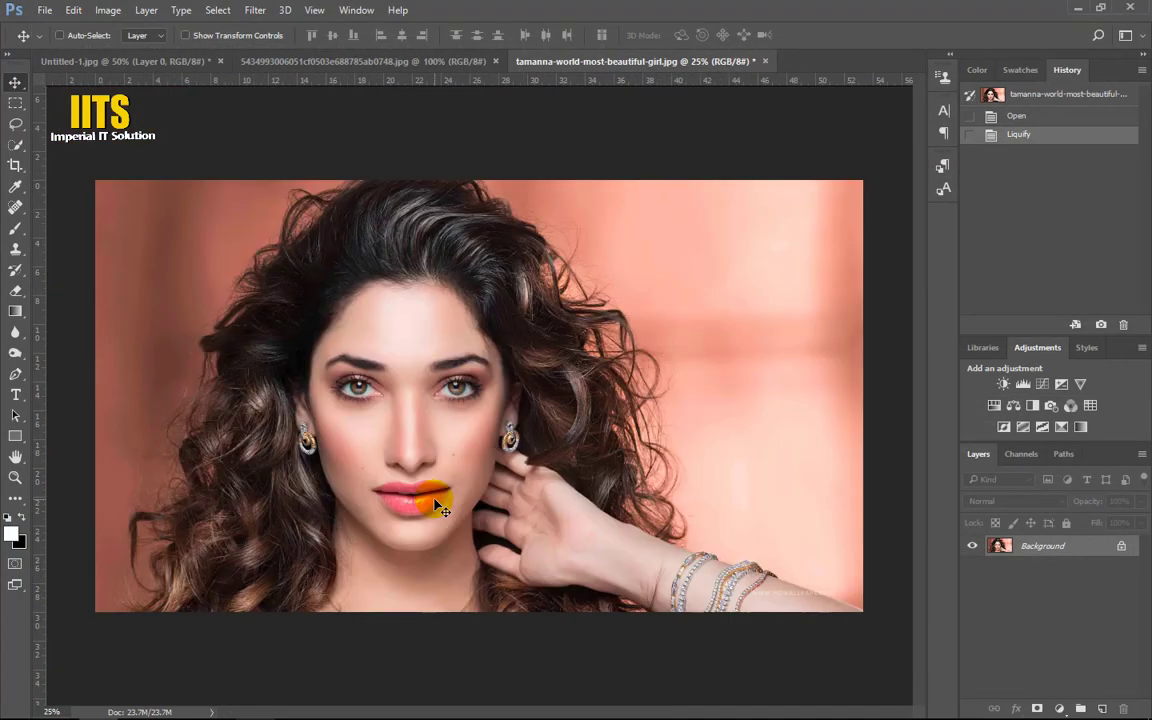
pyautogui.hotkey('ctrl', '-')
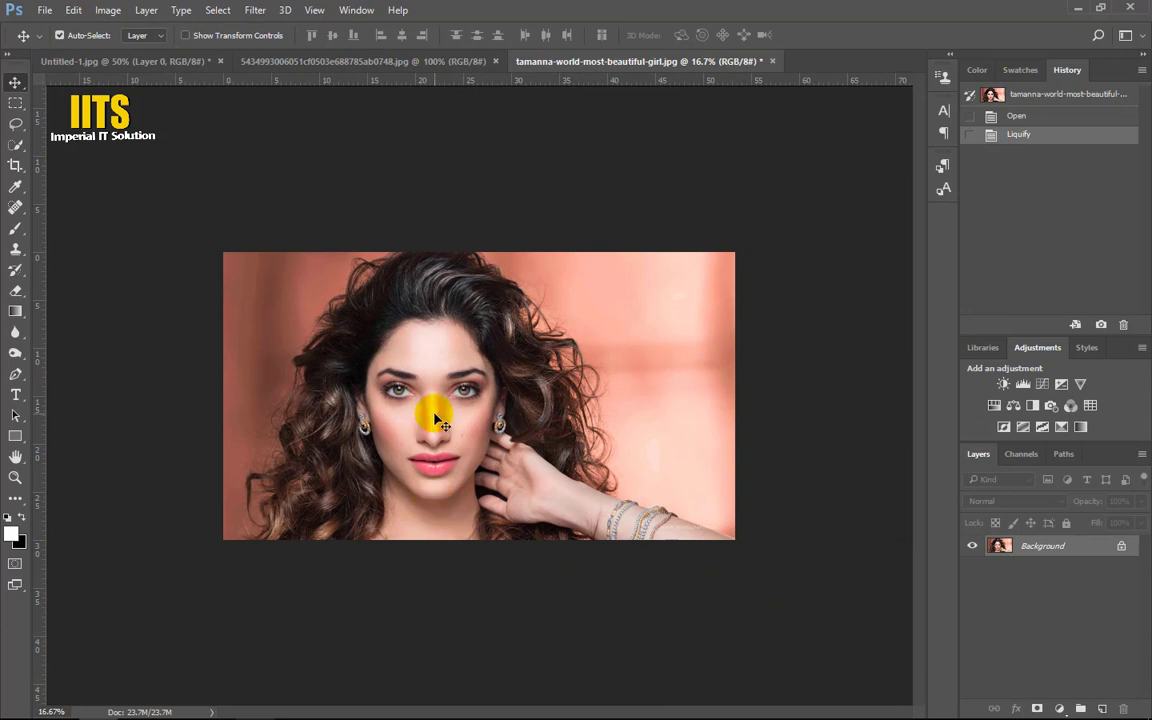
pyautogui.keyDown('ctrl'); pyautogui.click(433, 414); pyautogui.keyUp('ctrl')
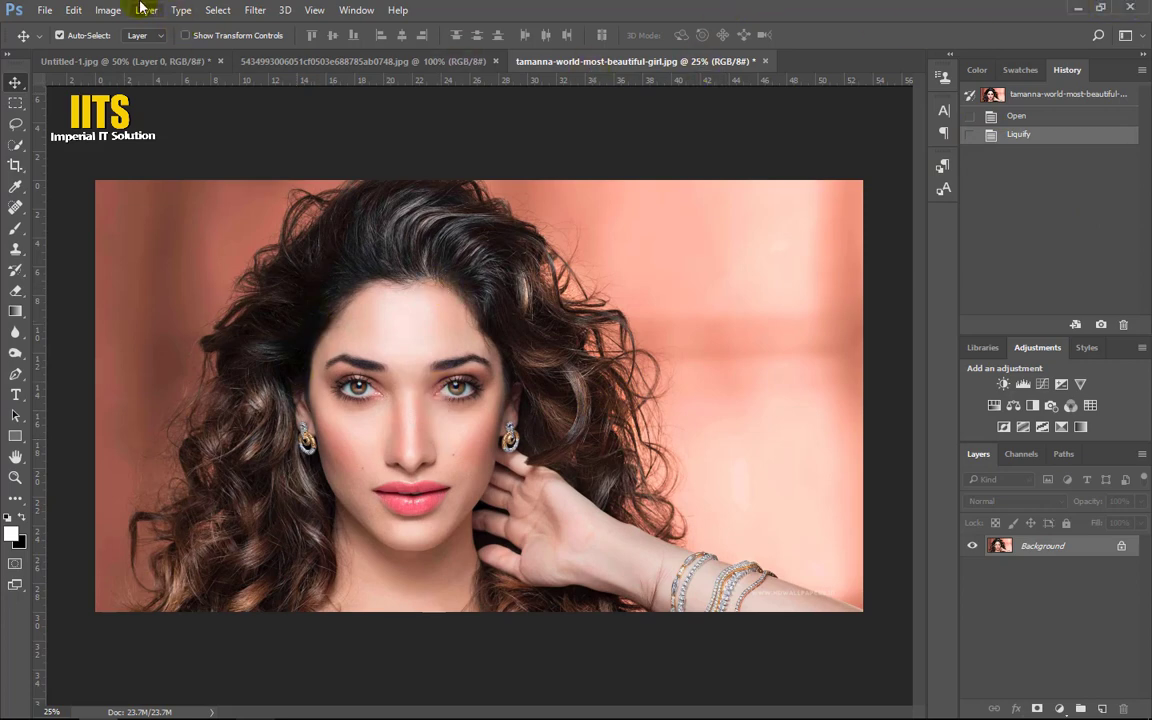
# Open the beauty_retouch Before image from the Desktop.
pyautogui.click(44, 10)
pyautogui.click(58, 42)
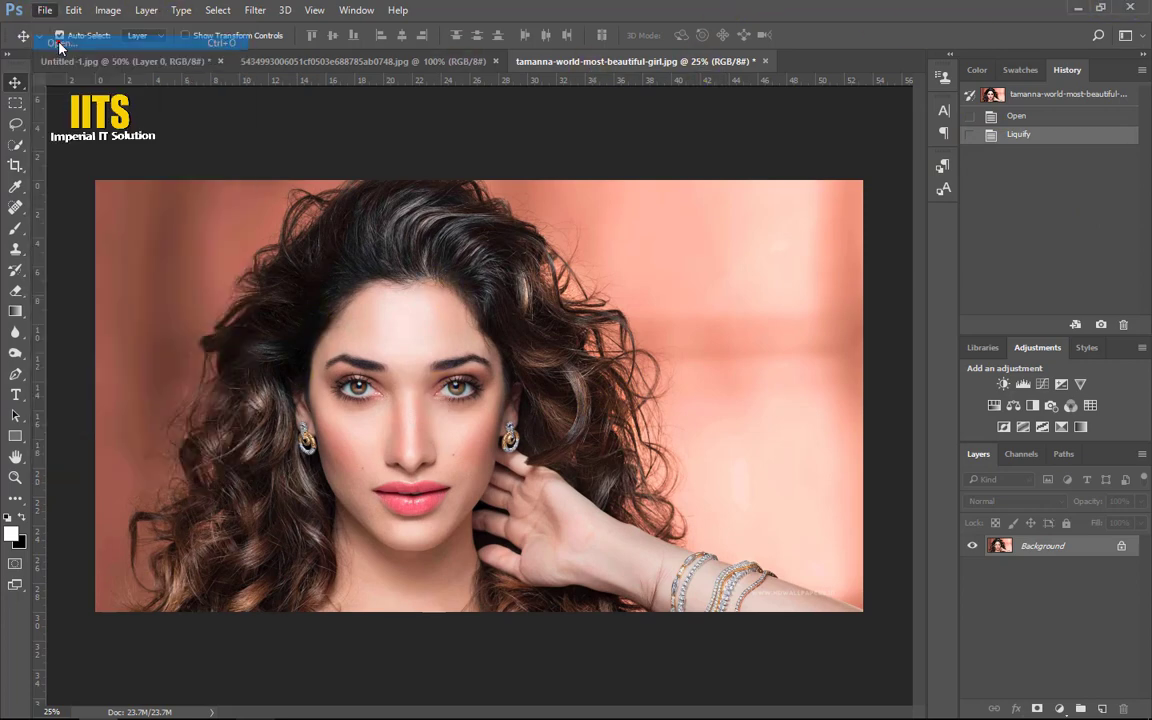
pyautogui.click(321, 184)
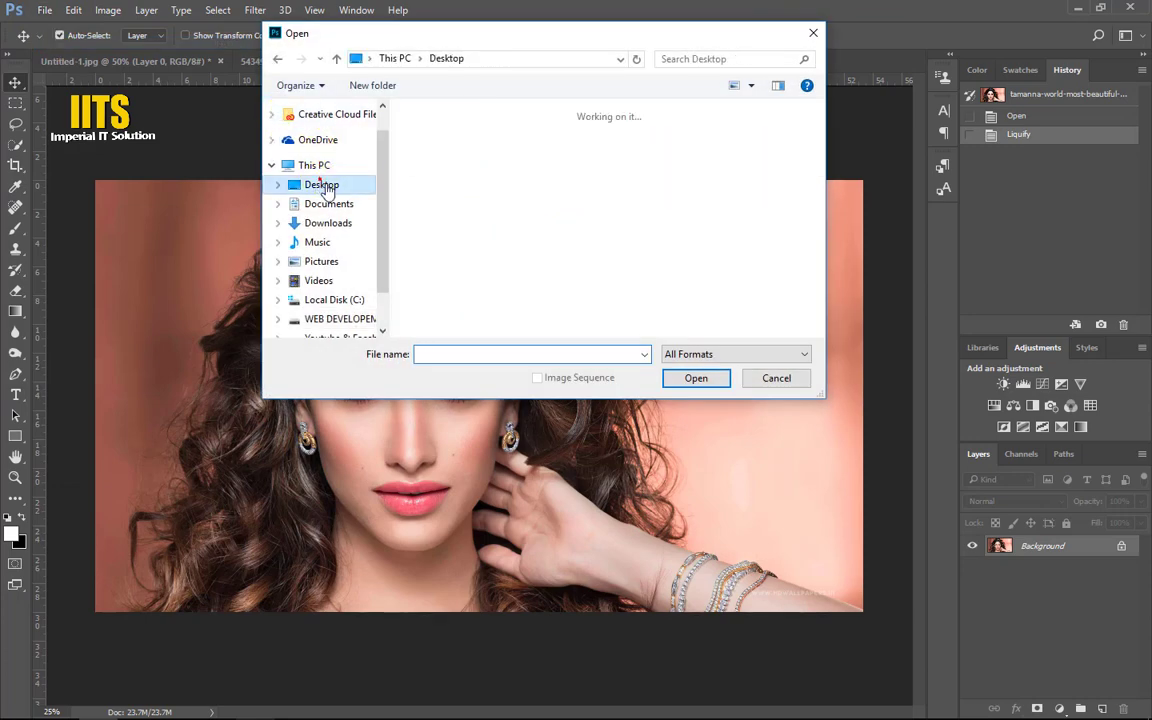
pyautogui.click(530, 265)
pyautogui.click(696, 378)
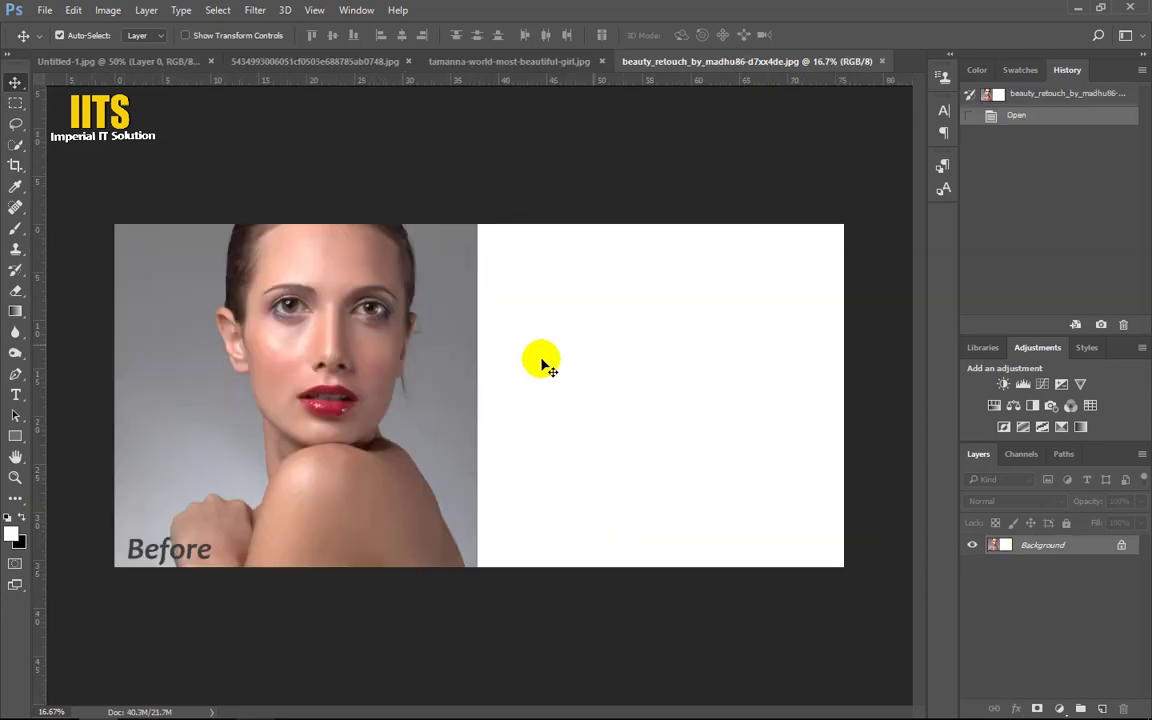
pyautogui.click(146, 10)
# Reshape the third face in Liquify: Eye Height -100, Nose Height 100, Lower Lip 100, Mouth Width -100, Forehead 99.
pyautogui.moveTo(255, 10)
pyautogui.click(275, 134)
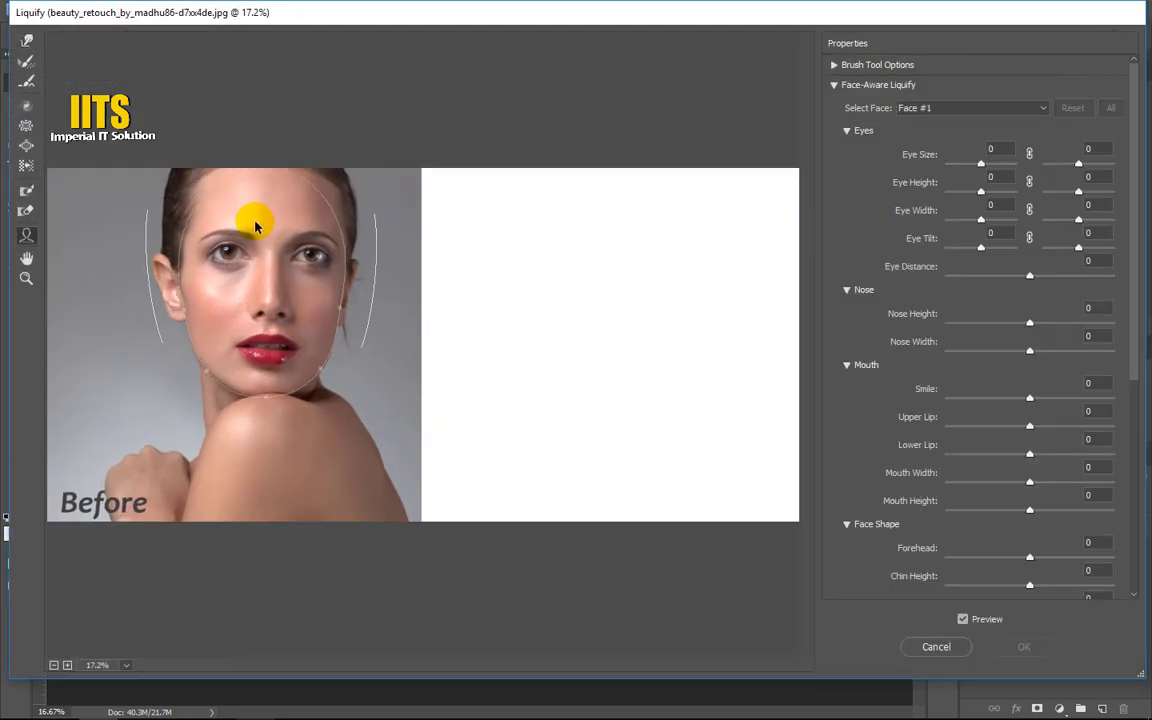
pyautogui.moveTo(260, 160); pyautogui.dragTo(263, 240)
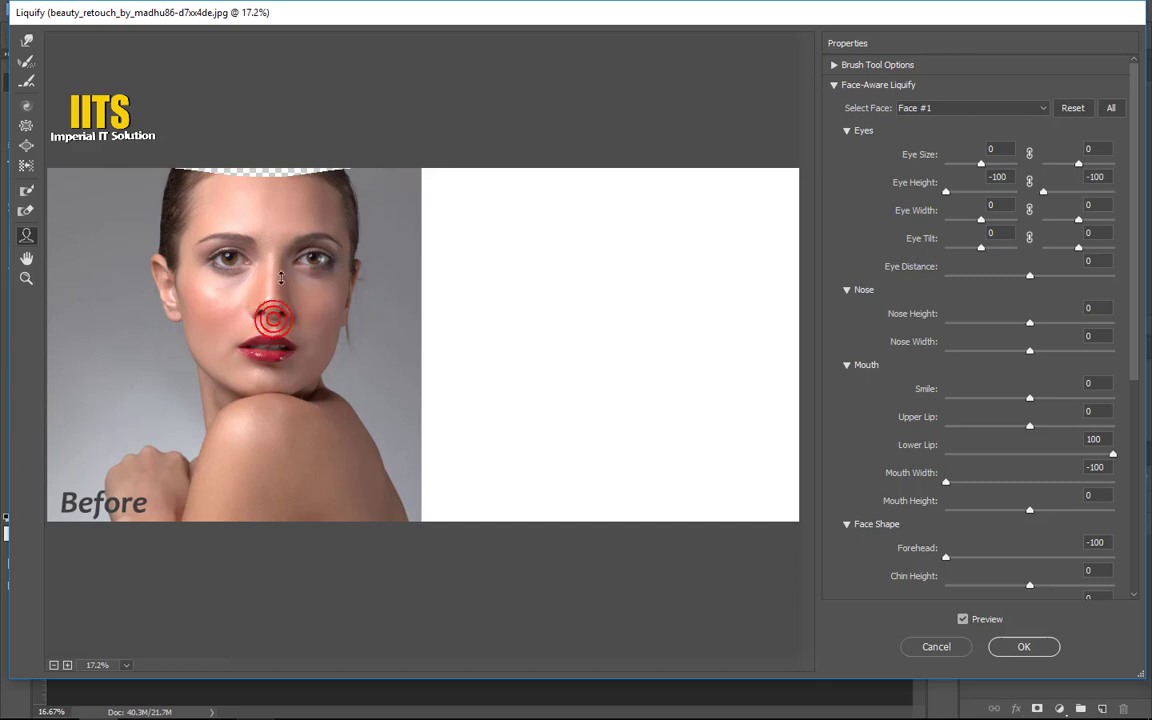
pyautogui.moveTo(281, 275); pyautogui.dragTo(281, 250)
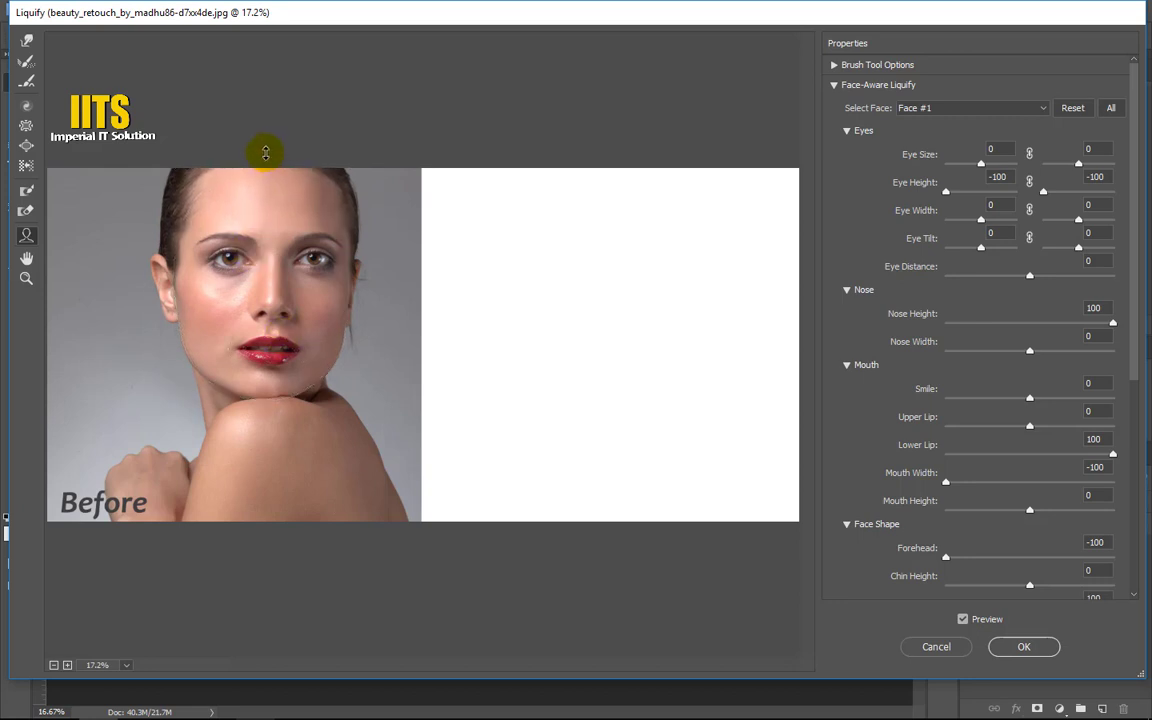
pyautogui.moveTo(265, 151); pyautogui.dragTo(245, 120)
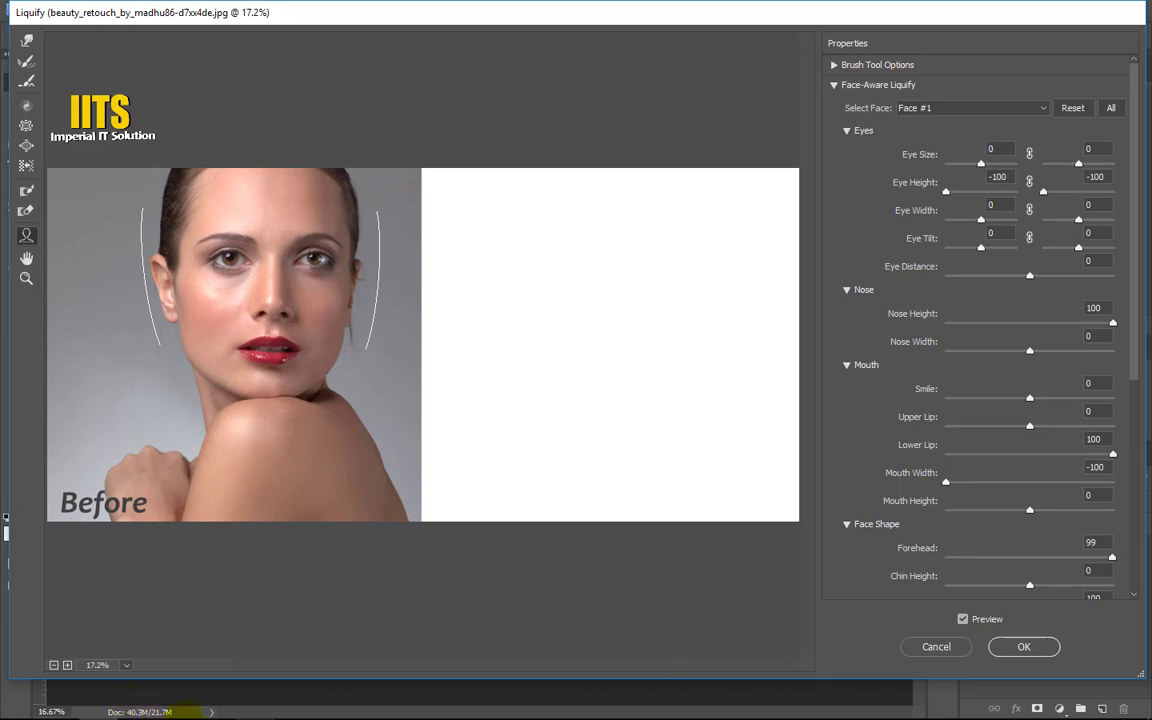
pyautogui.click(256, 705)
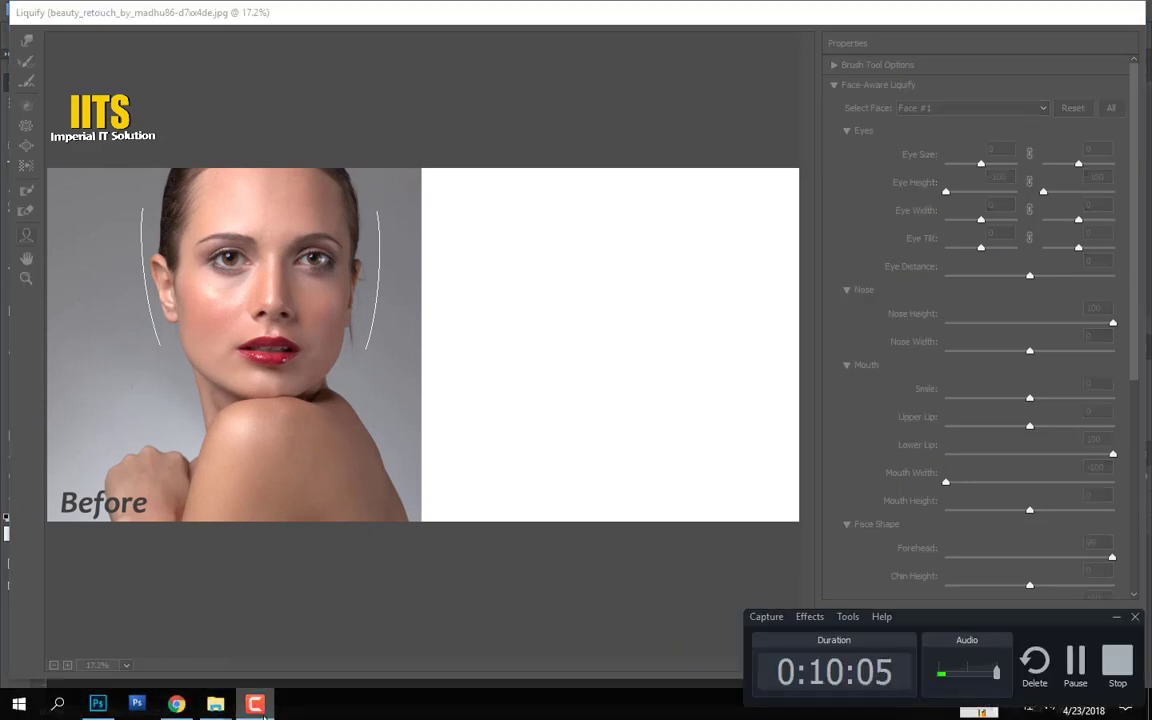
pyautogui.click(256, 705)
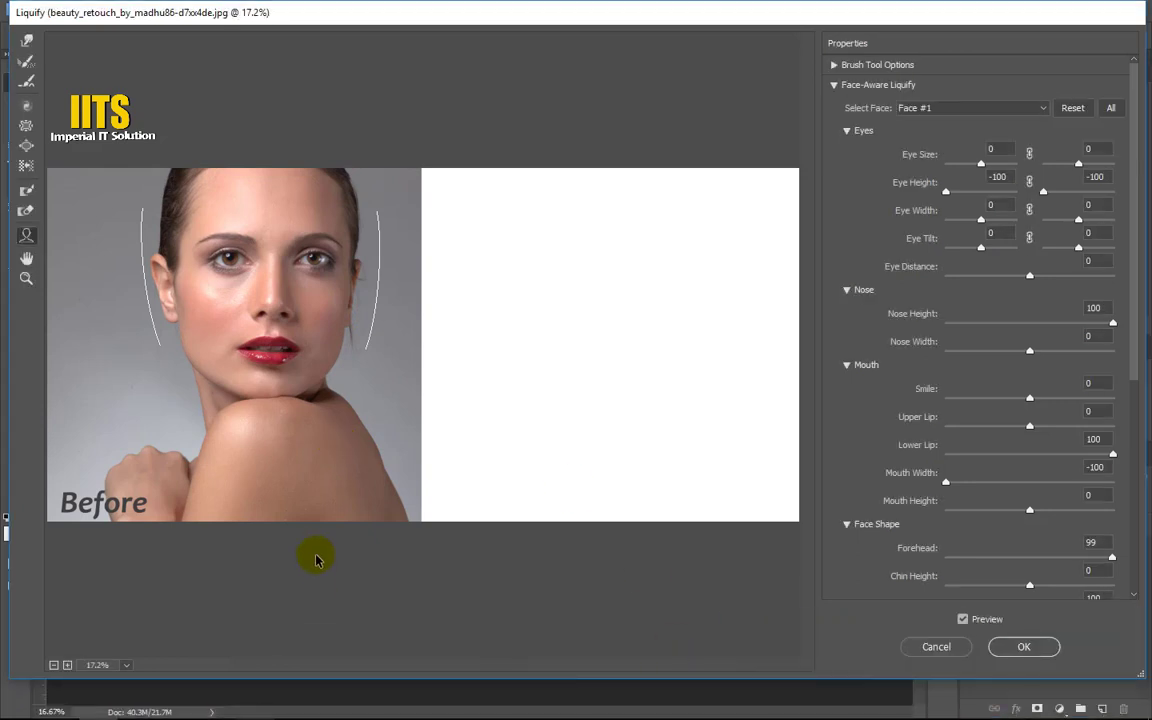
pyautogui.moveTo(278, 345)
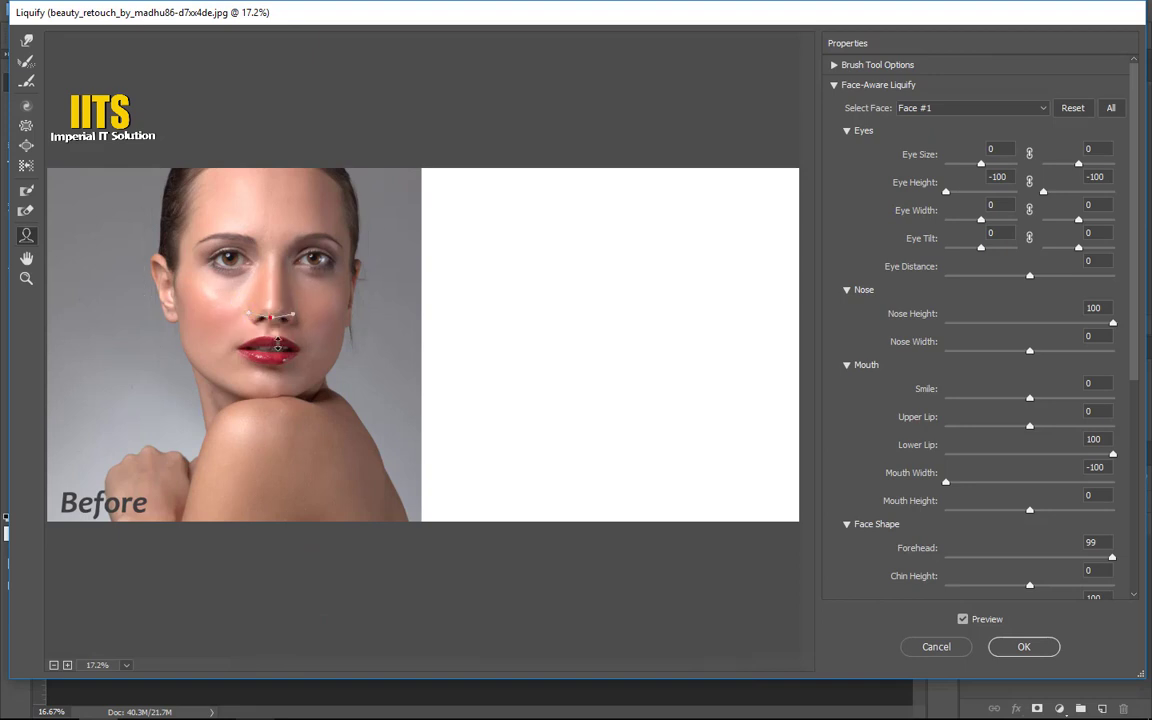
# Drag the lip and nose handles for Upper Lip -100, Nose Height 100, Jawline and Face Width 100.
pyautogui.moveTo(277, 345)
pyautogui.mouseDown()
pyautogui.moveTo(274, 296)
pyautogui.moveTo(276, 320)
pyautogui.mouseUp()
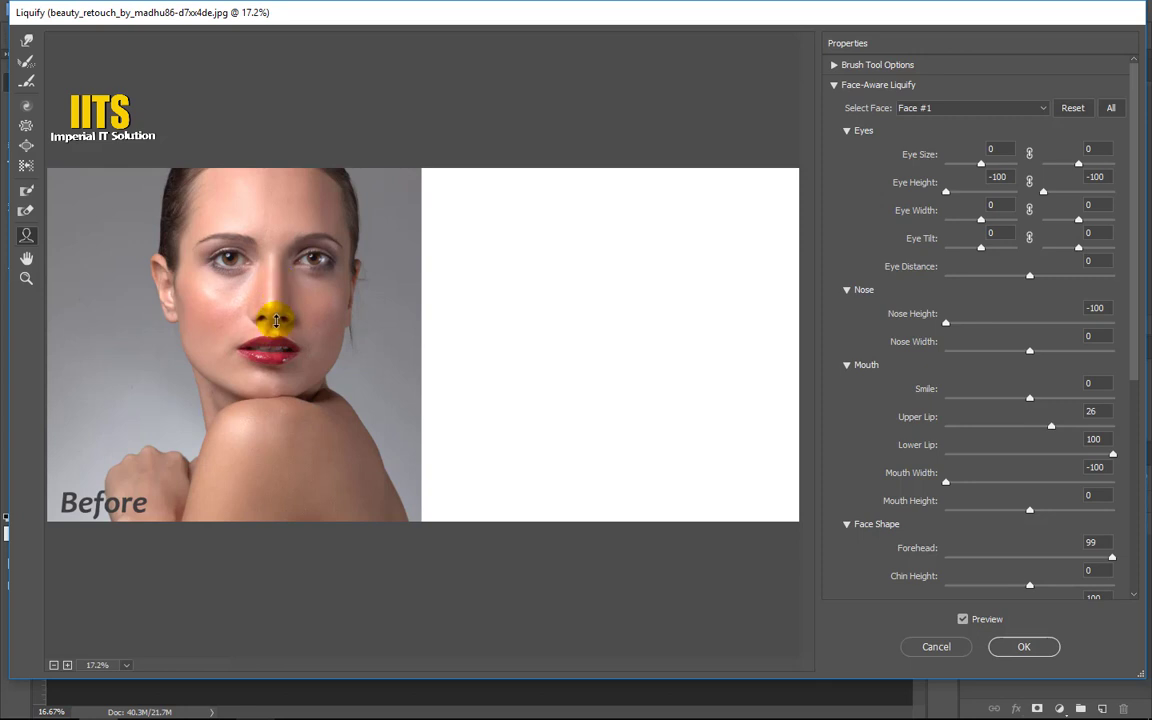
pyautogui.moveTo(277, 320)
pyautogui.mouseDown()
pyautogui.moveTo(272, 344)
pyautogui.moveTo(201, 355)
pyautogui.mouseUp()
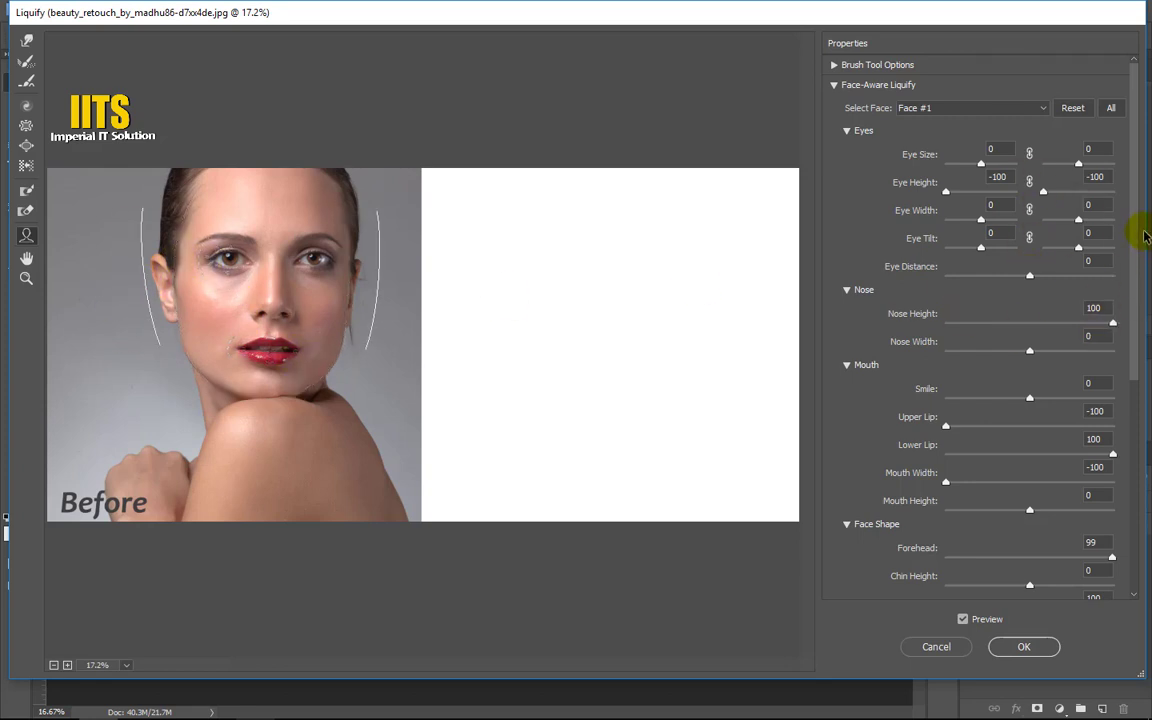
pyautogui.moveTo(1145, 232)
pyautogui.mouseDown()
pyautogui.moveTo(1135, 520)
pyautogui.moveTo(1134, 211)
pyautogui.moveTo(1134, 527)
pyautogui.mouseUp()
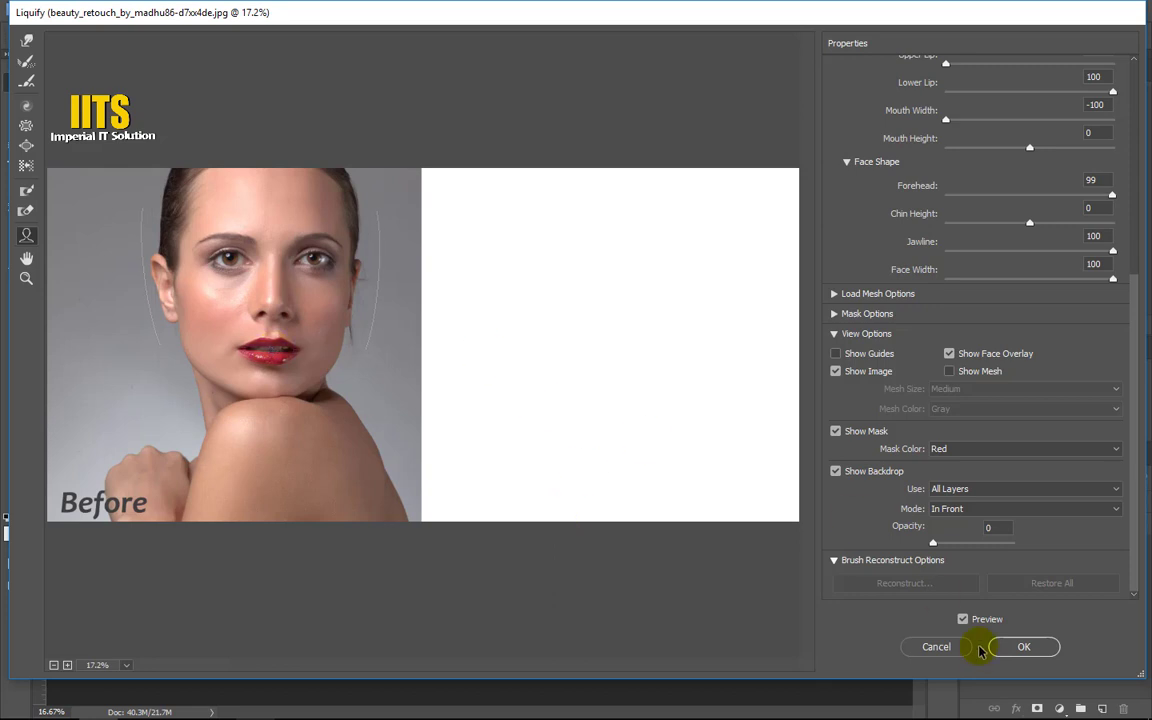
# Apply the Liquify face reshaping to the beauty_retouch portrait.
pyautogui.click(1049, 645)
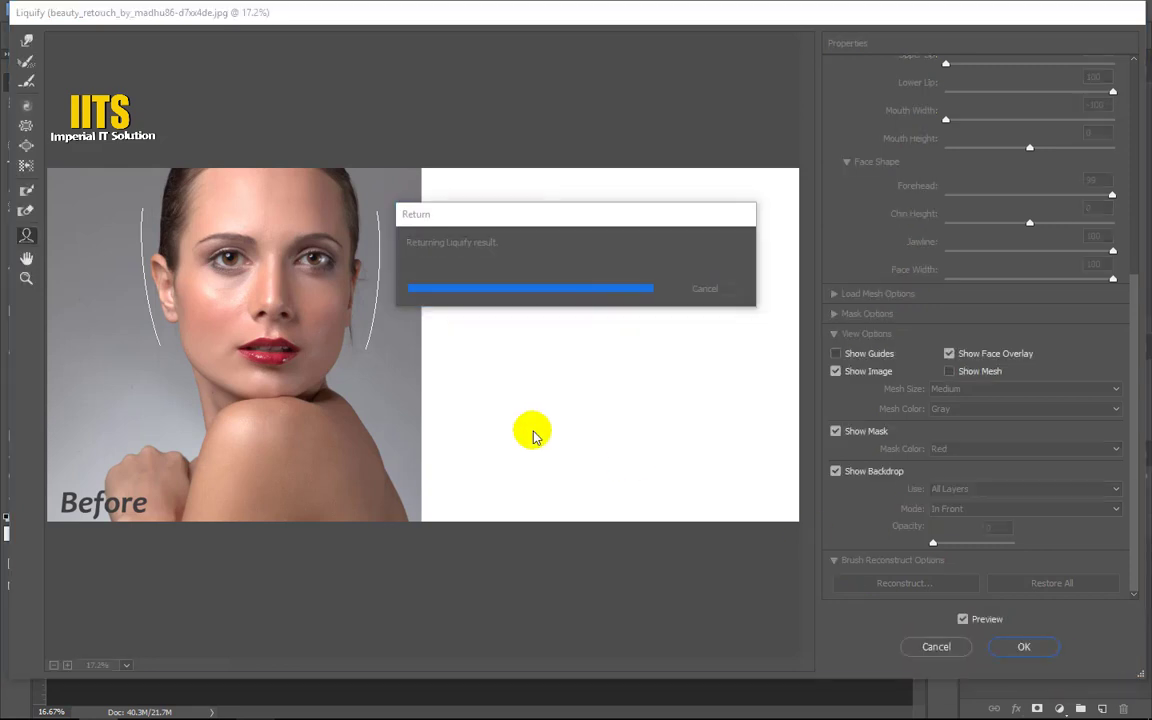